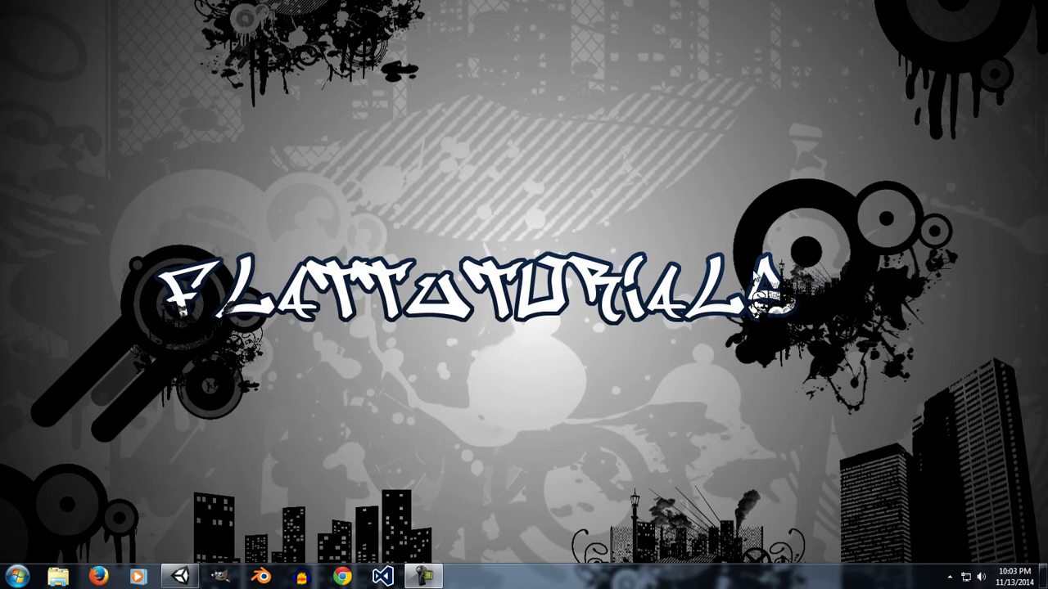
# Bring the Unity editor forward and add a 3D Cube to the scene from the Hierarchy
pyautogui.click(178, 577)
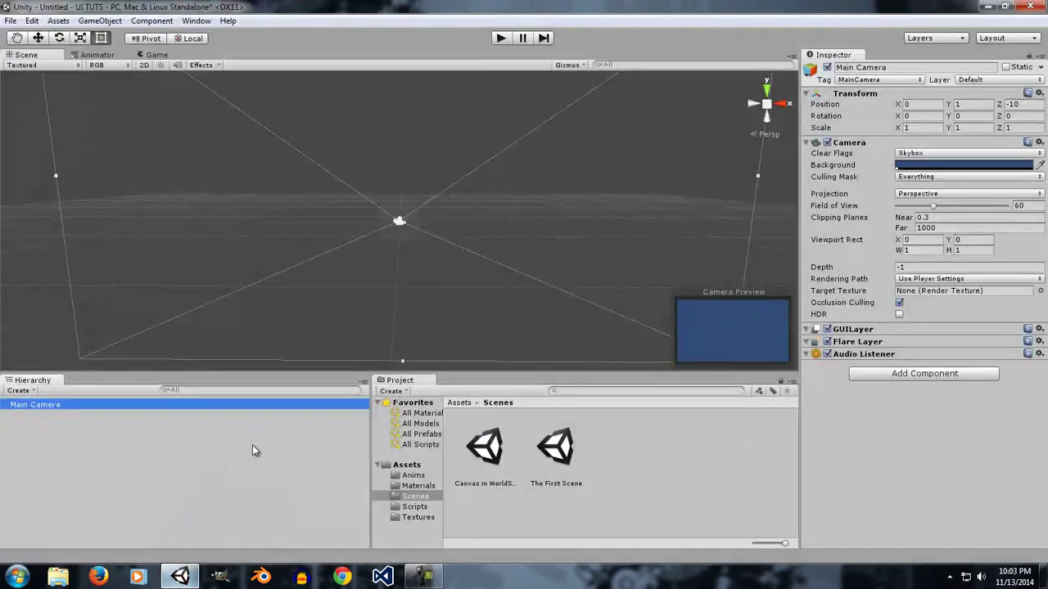
pyautogui.click(96, 457)
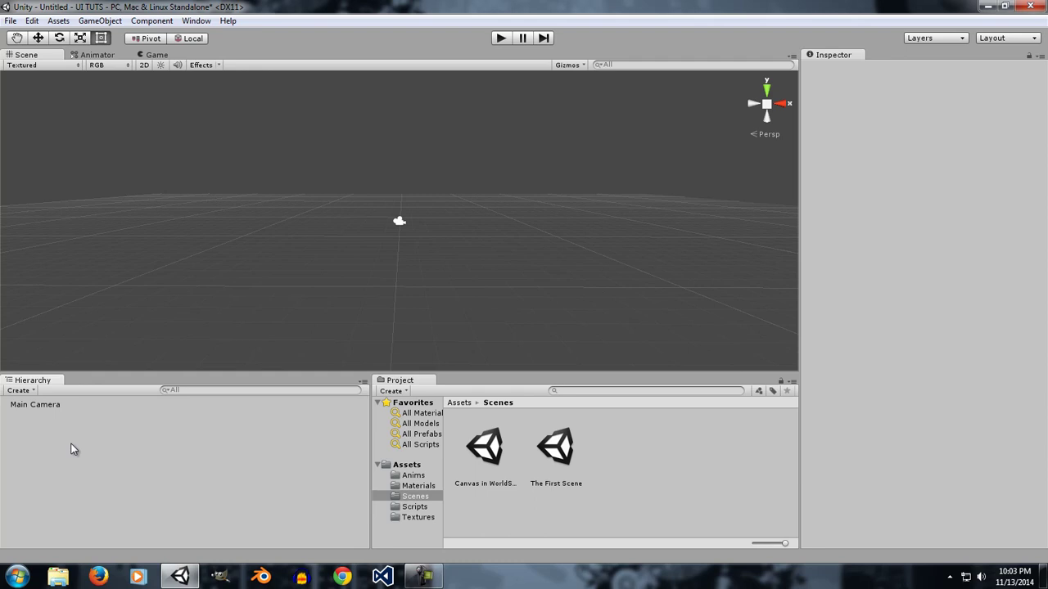
pyautogui.rightClick(71, 447)
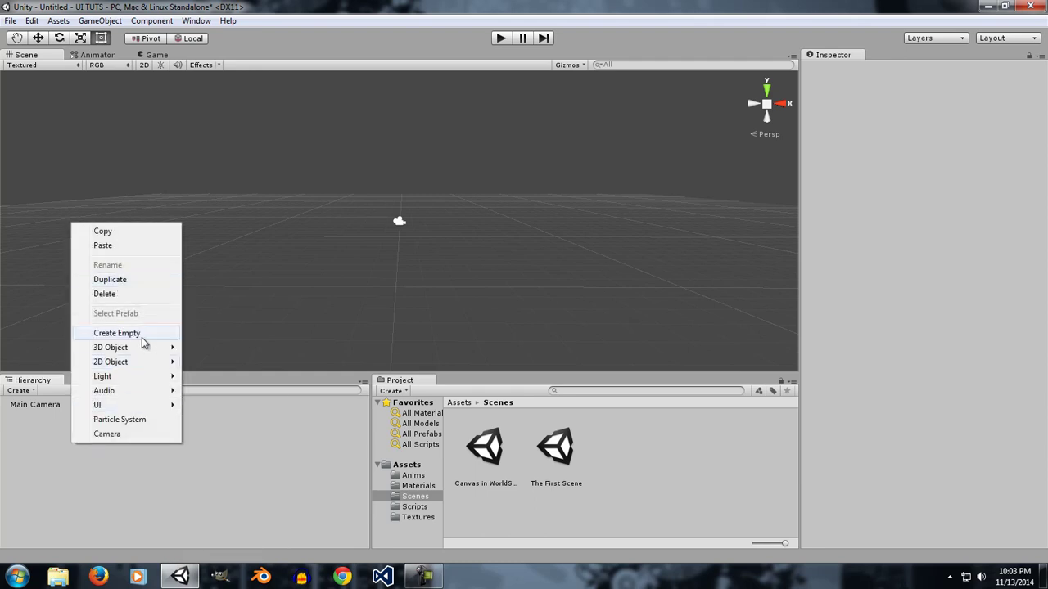
pyautogui.moveTo(147, 352)
pyautogui.click(214, 349)
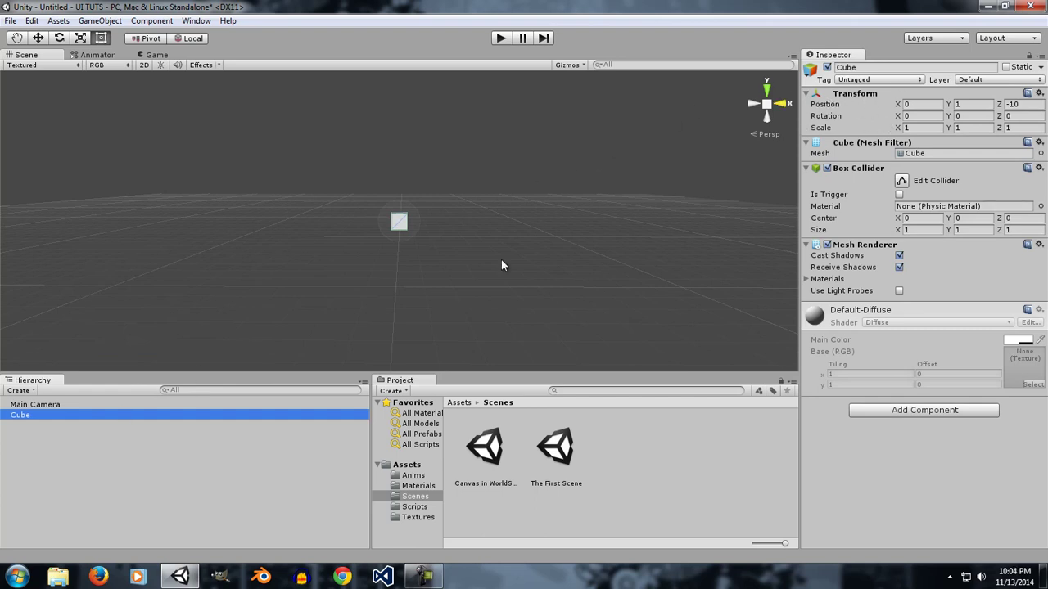
# Frame the Cube and scrub its Position X to -0.39, then reselect it
pyautogui.doubleClick(60, 414)
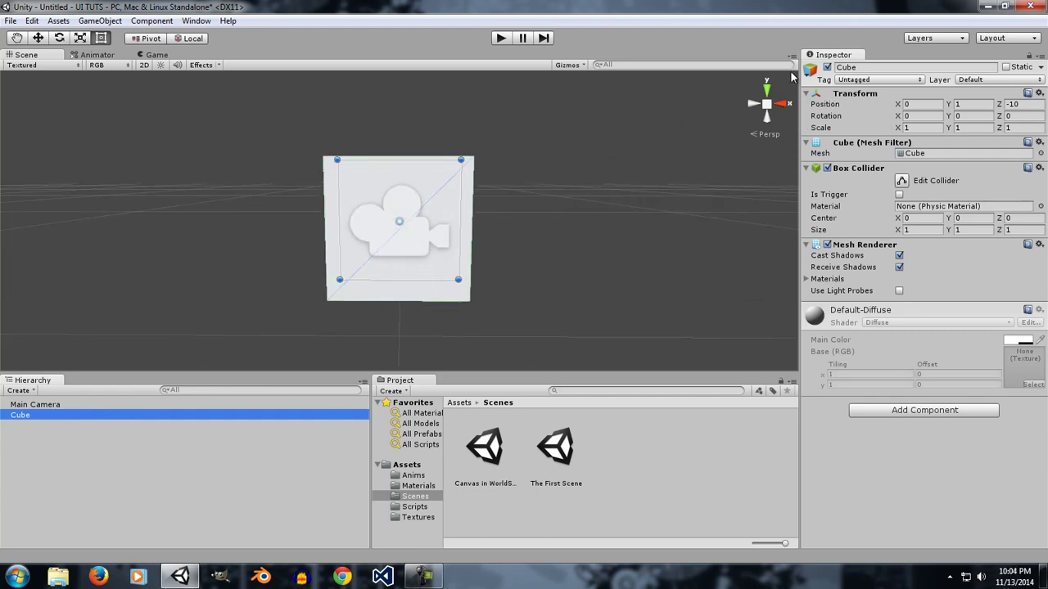
pyautogui.moveTo(898, 105); pyautogui.dragTo(904, 127)
pyautogui.click(38, 38)
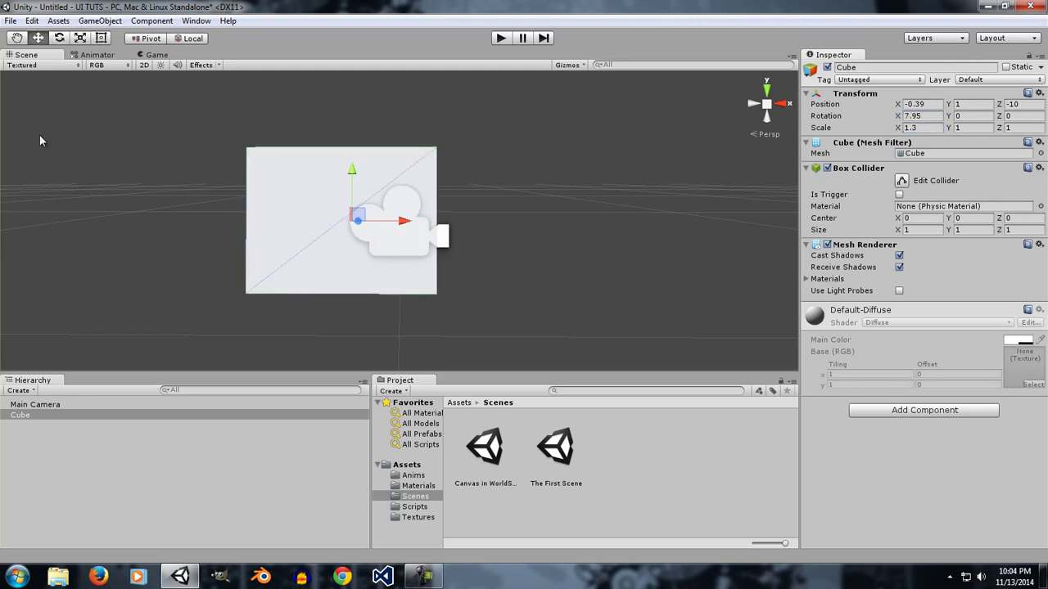
pyautogui.click(43, 424)
pyautogui.click(35, 415)
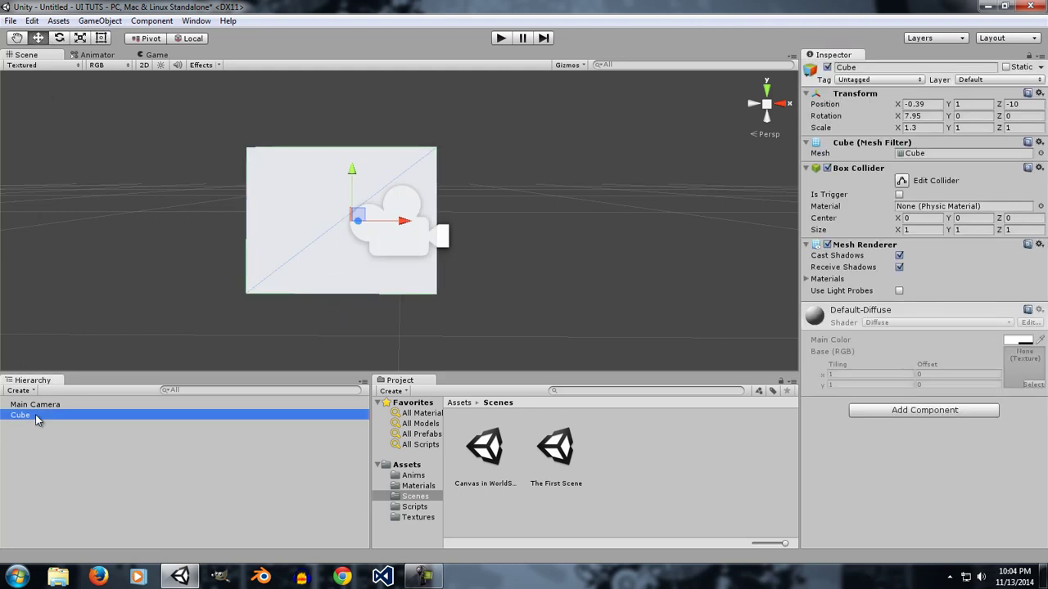
# Delete the Cube and add a 2D Sprite showing the speech-bubble-md image
pyautogui.press('Delete')
pyautogui.rightClick(32, 426)
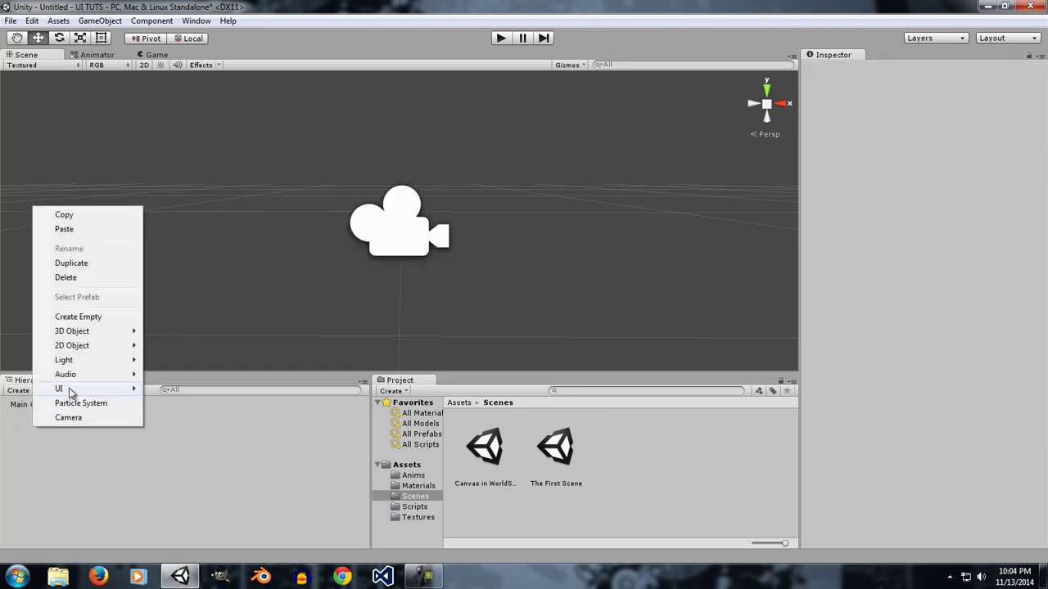
pyautogui.moveTo(78, 347)
pyautogui.click(172, 349)
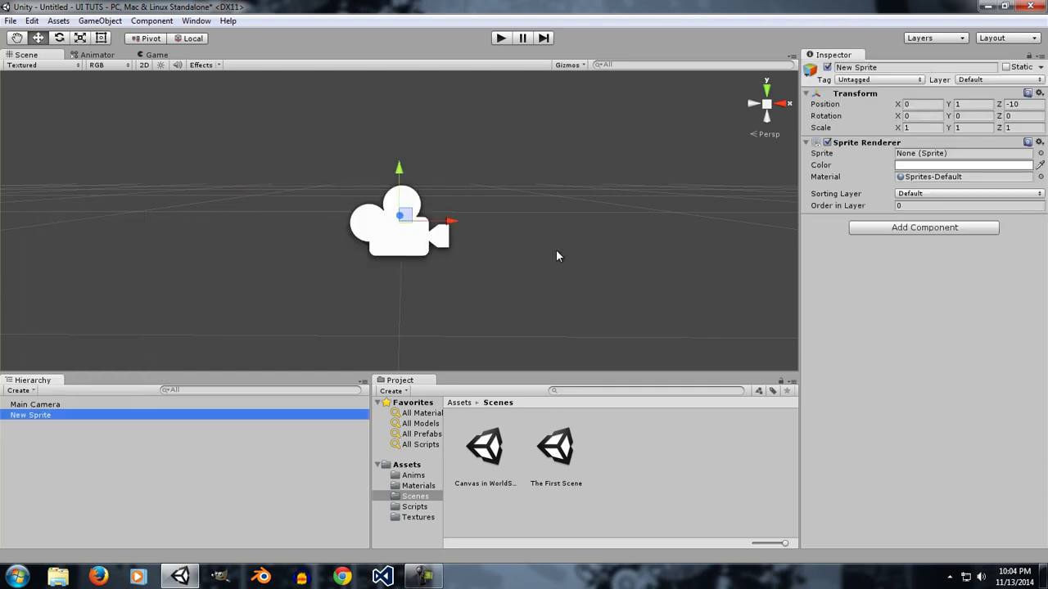
pyautogui.click(1040, 153)
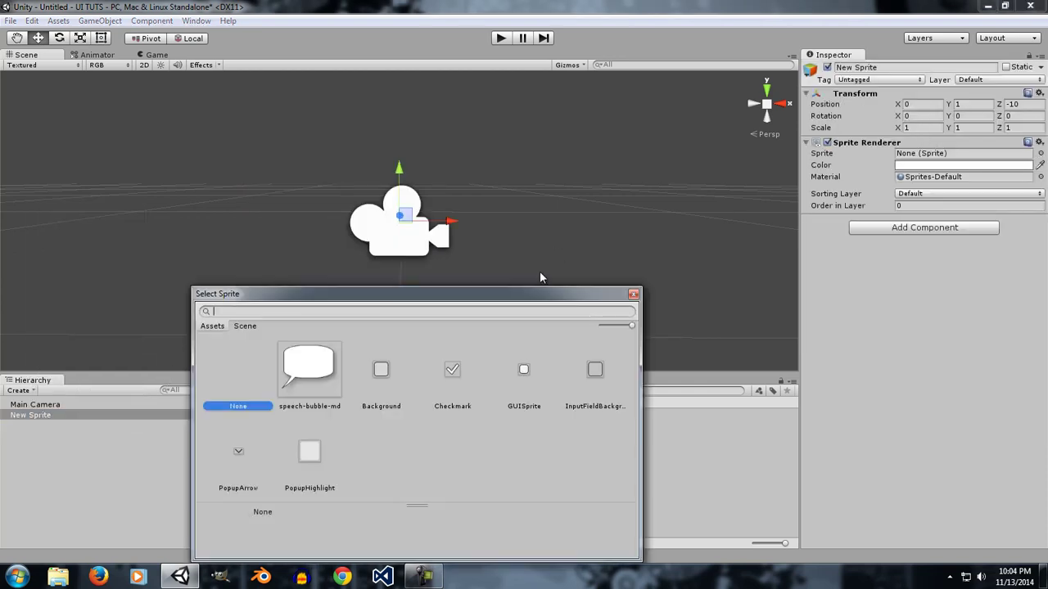
pyautogui.click(306, 377)
pyautogui.click(633, 294)
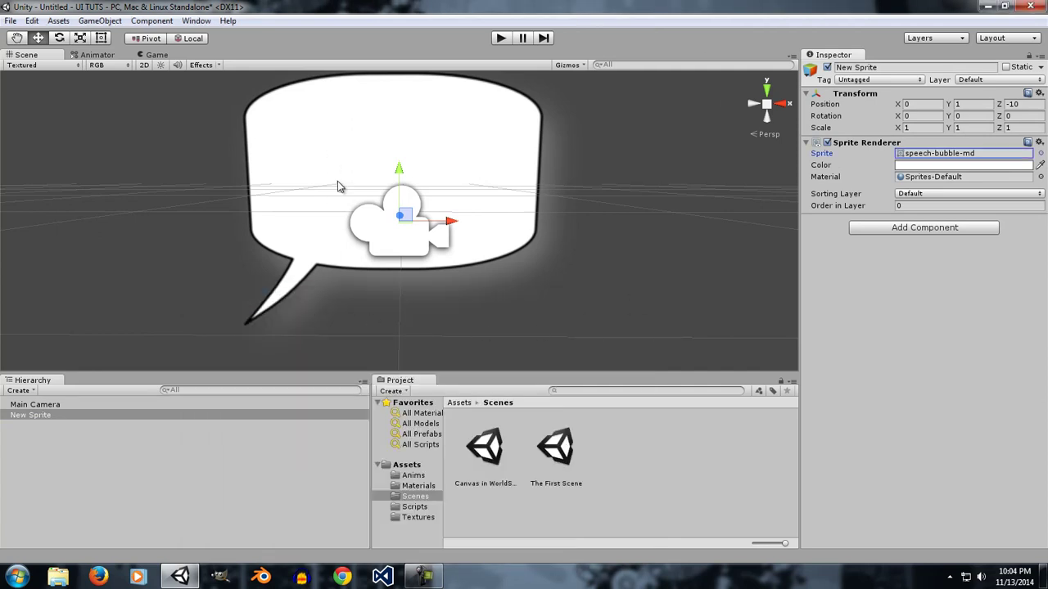
# Slide and tilt the speech-bubble sprite on X, then delete New Sprite
pyautogui.scroll(-2, 479, 218)
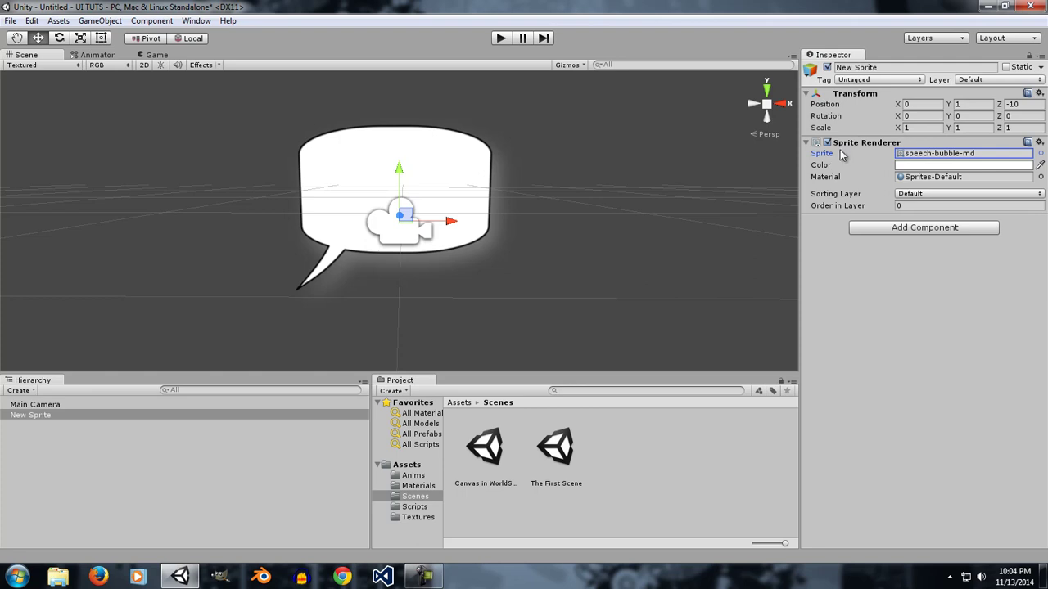
pyautogui.moveTo(899, 109)
pyautogui.mouseDown()
pyautogui.moveTo(916, 106)
pyautogui.moveTo(889, 104)
pyautogui.moveTo(902, 123)
pyautogui.moveTo(891, 109)
pyautogui.moveTo(921, 115)
pyautogui.moveTo(903, 129)
pyautogui.mouseUp()
pyautogui.click(900, 129)
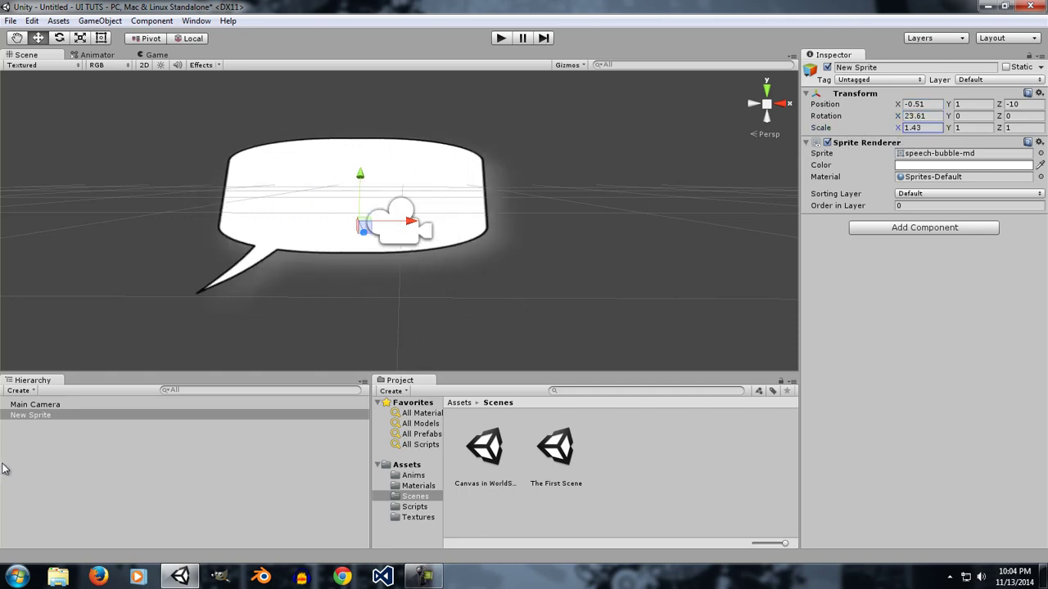
pyautogui.click(38, 416)
pyautogui.press('Delete')
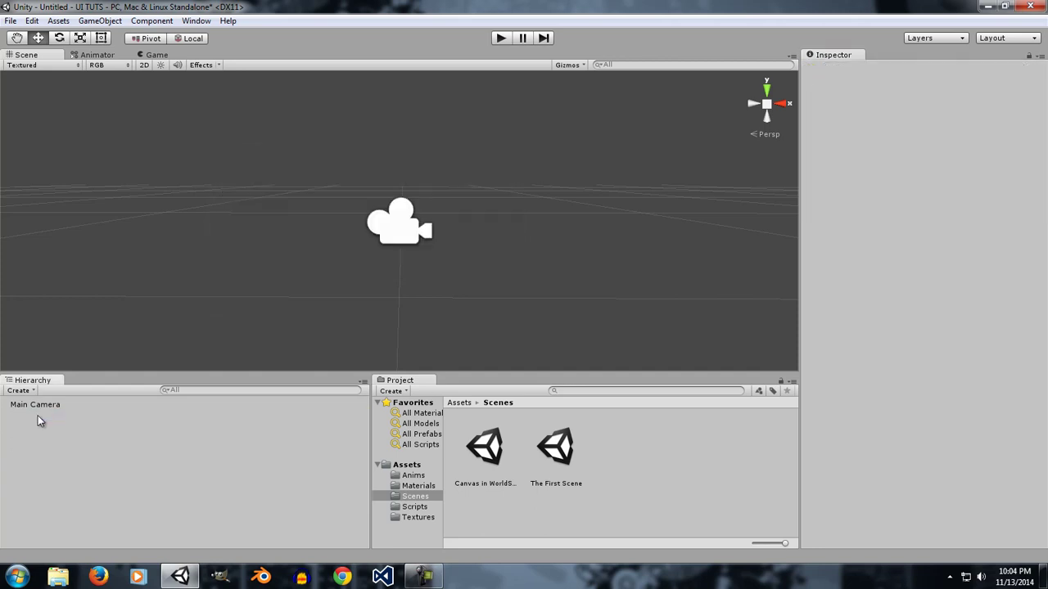
# Add a UI Button, creating its Canvas and EventSystem, and frame it
pyautogui.rightClick(31, 425)
pyautogui.moveTo(66, 389)
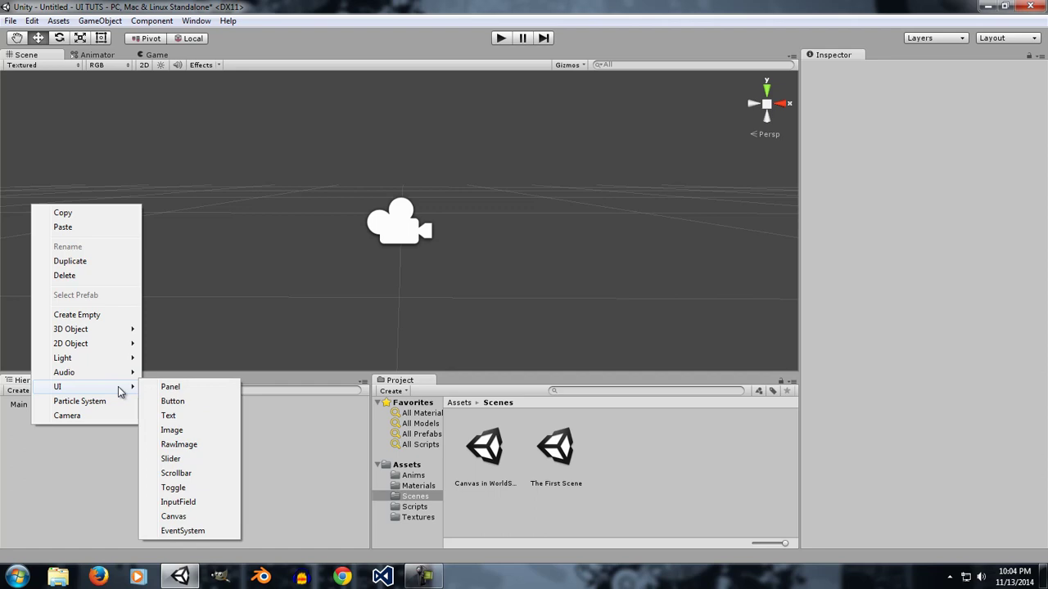
pyautogui.click(172, 402)
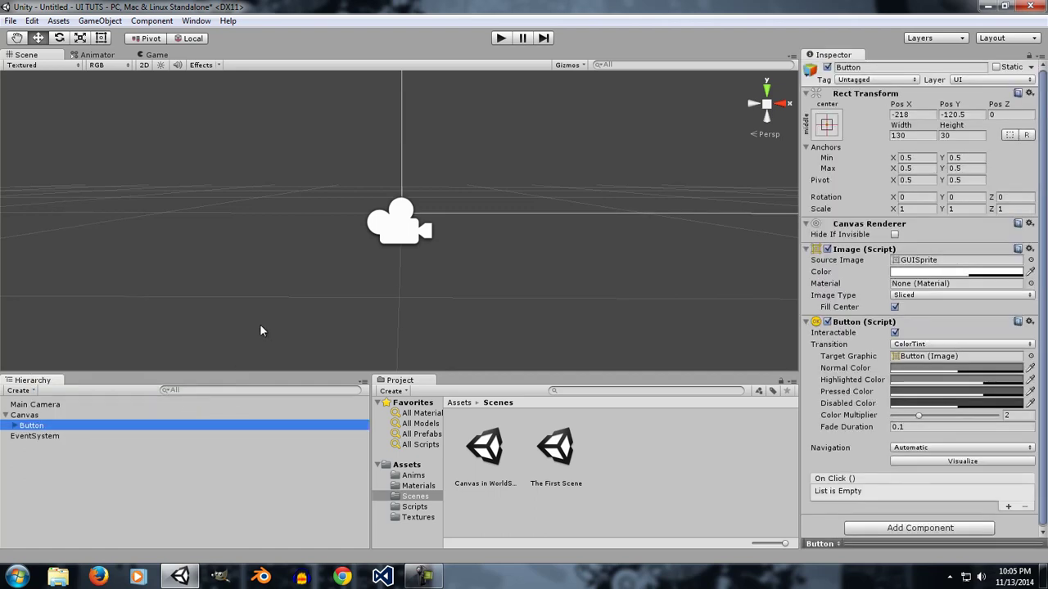
pyautogui.doubleClick(31, 427)
# With the Rect tool (T), drag the Button toward the canvas centre and frame it
pyautogui.scroll(-5, 141, 335)
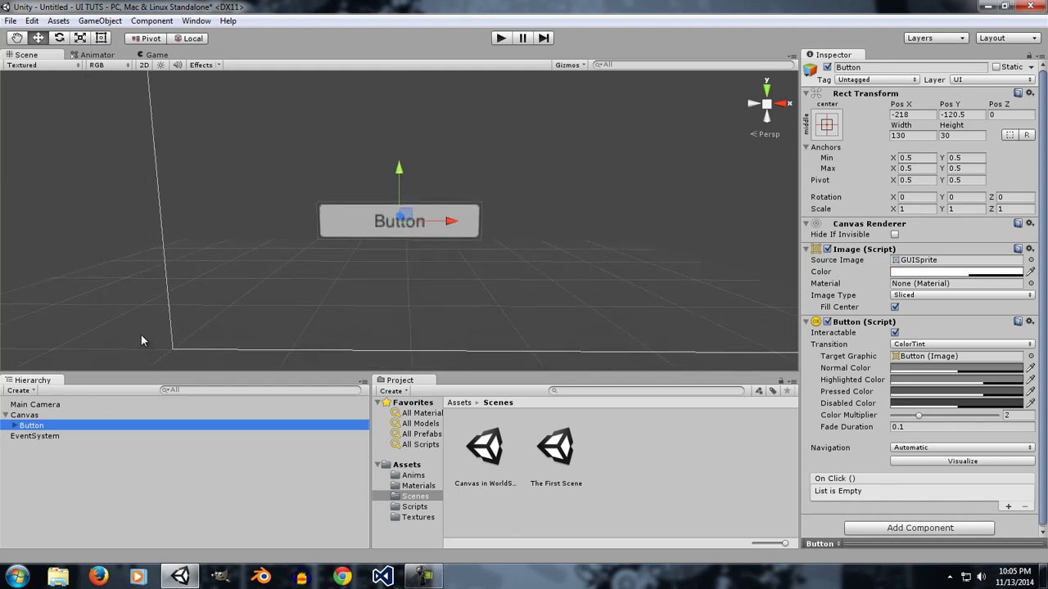
pyautogui.click(425, 226)
pyautogui.press('t')
pyautogui.moveTo(426, 226); pyautogui.dragTo(575, 136)
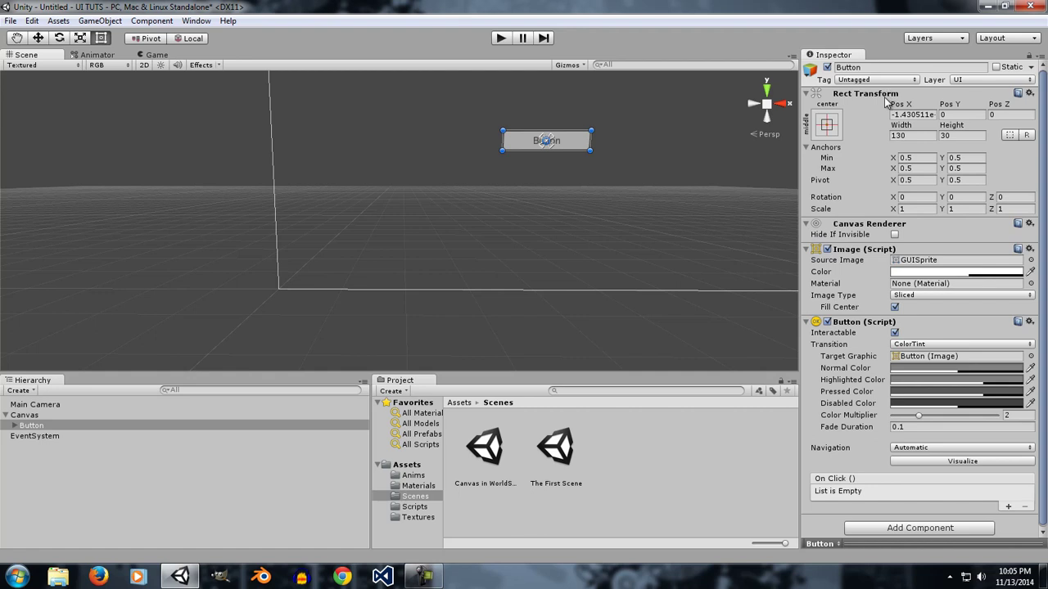
pyautogui.press('f')
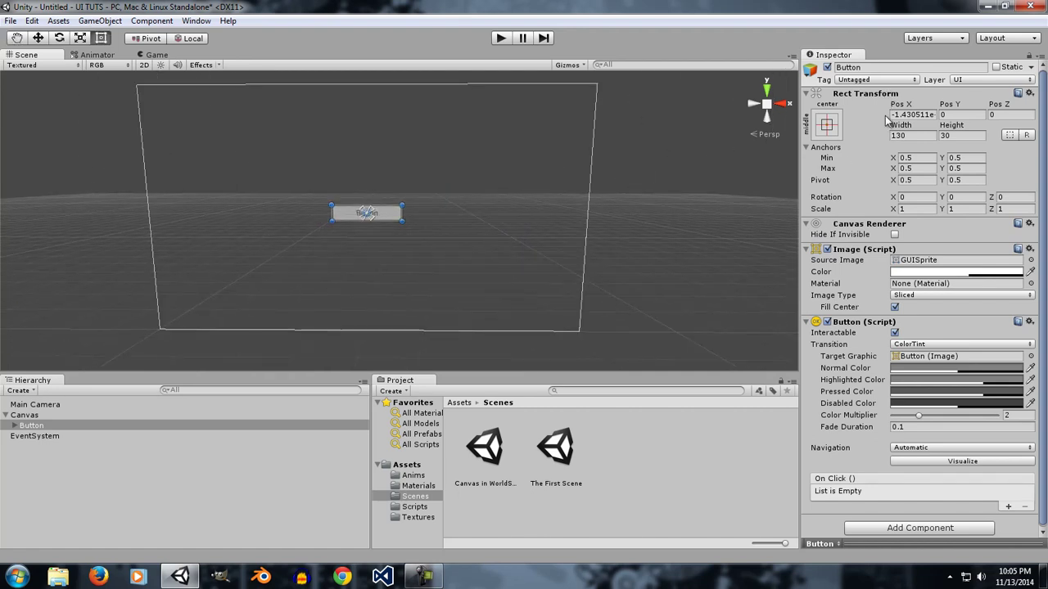
# Shift the Button left and down, set its width to 130 and adjust its X scale
pyautogui.moveTo(899, 105); pyautogui.dragTo(857, 92)
pyautogui.moveTo(947, 109); pyautogui.dragTo(146, 149)
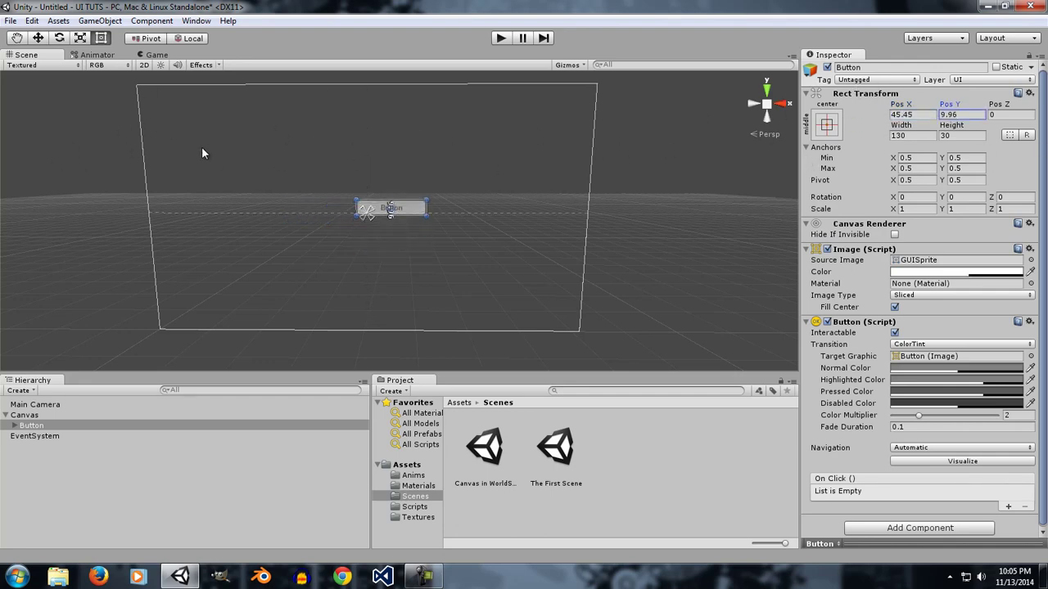
pyautogui.moveTo(898, 126); pyautogui.dragTo(523, 167)
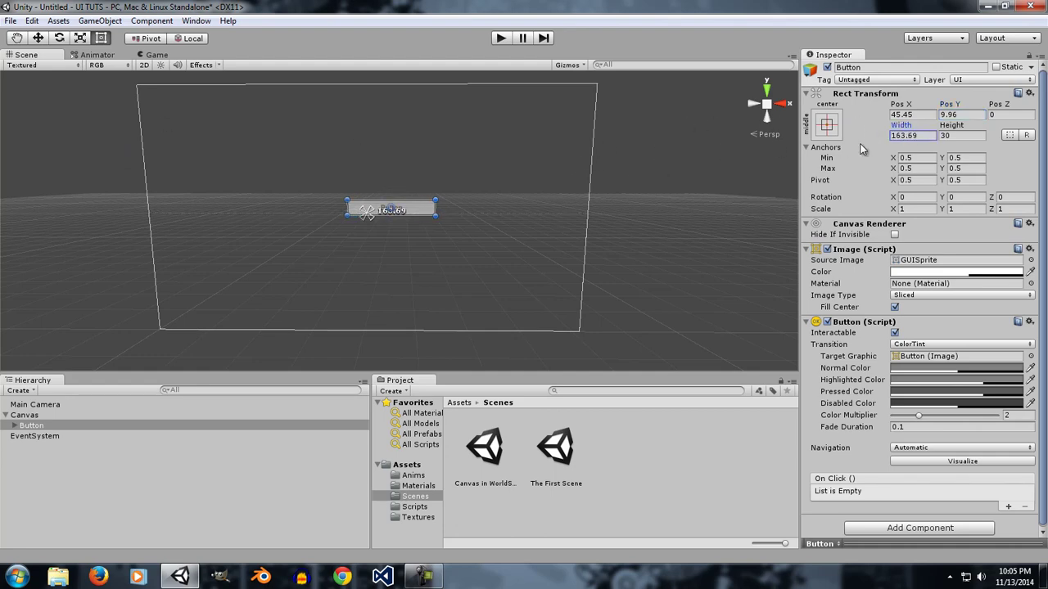
pyautogui.click(913, 135)
pyautogui.write('130')
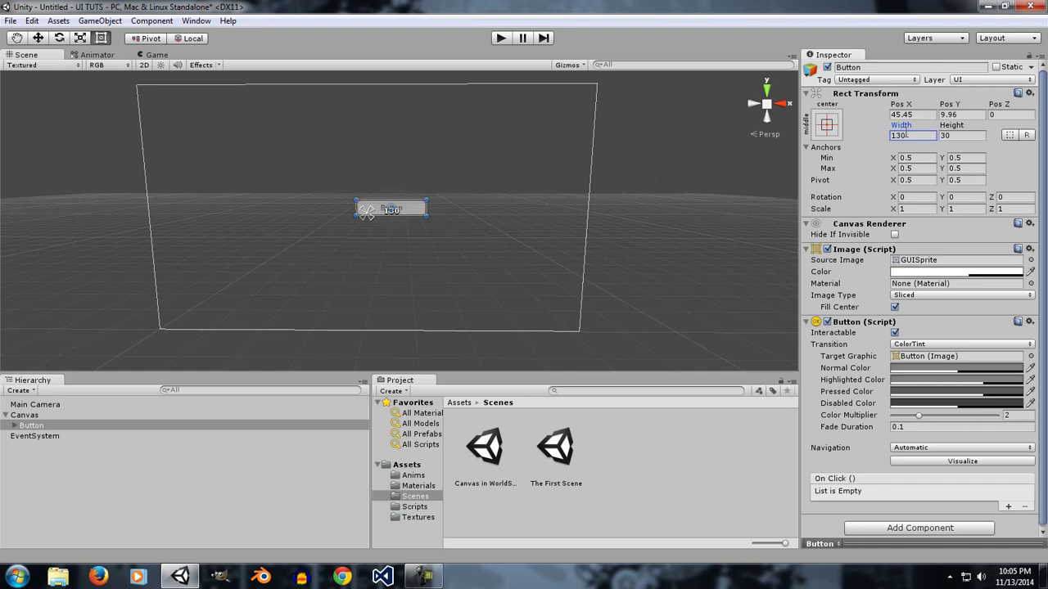
pyautogui.moveTo(893, 209); pyautogui.dragTo(897, 196)
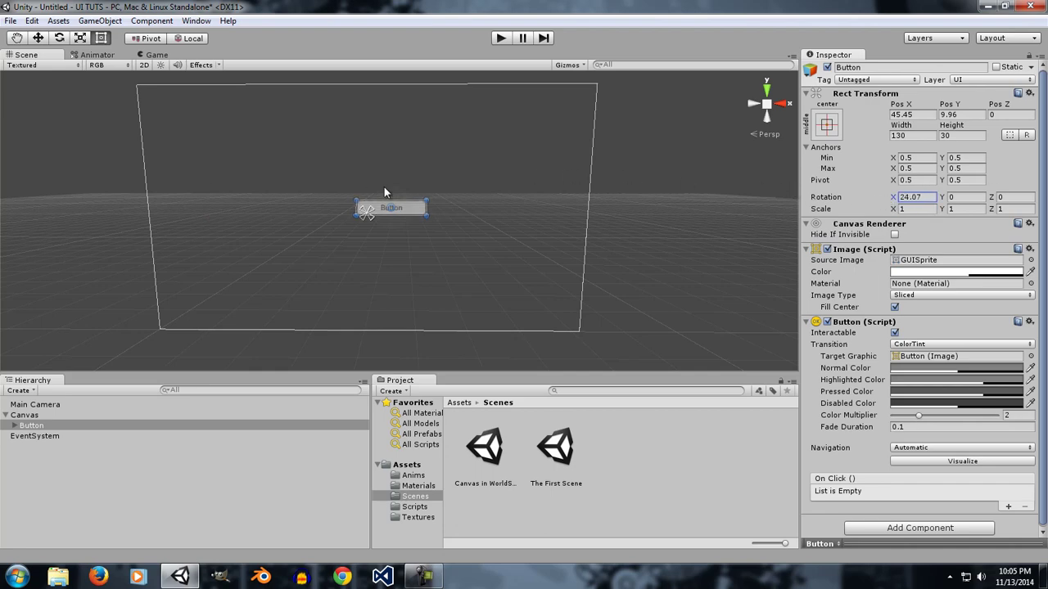
pyautogui.write('0')
# Edit the Button's X and Y position and reset Pos Z to 0
pyautogui.click(923, 114)
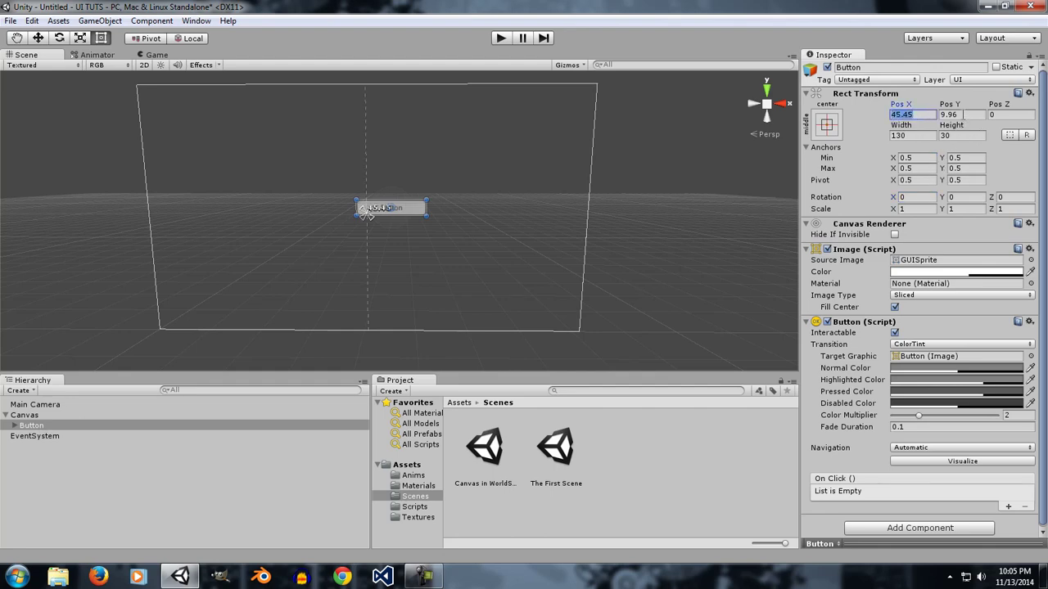
pyautogui.click(964, 116)
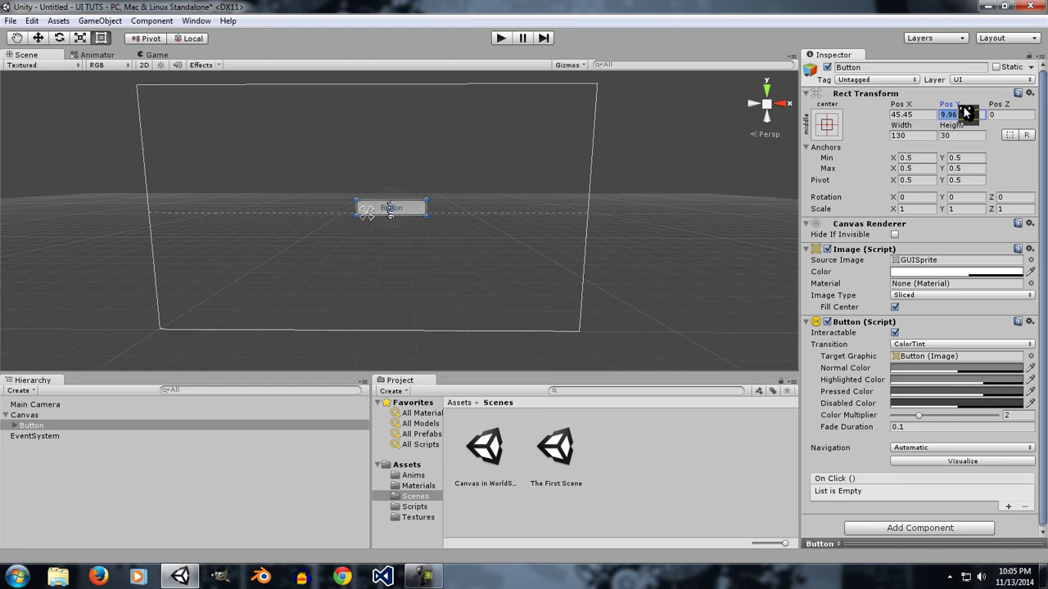
pyautogui.moveTo(1006, 104); pyautogui.dragTo(549, 169)
pyautogui.click(1001, 115)
pyautogui.write('0')
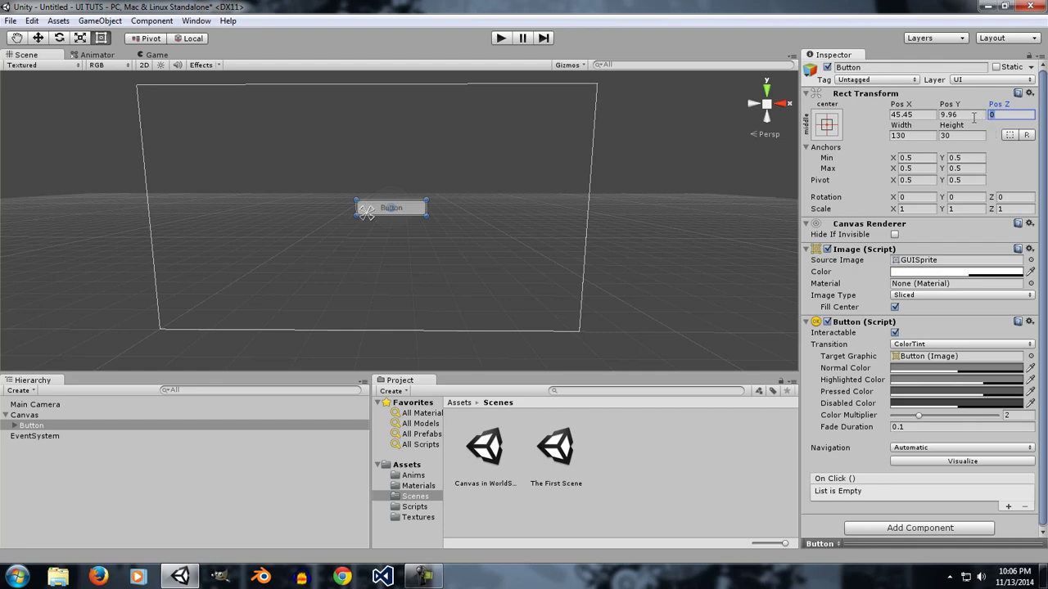
# Retype the Button's width (134.98, then 150) and scrub it narrower to about 106.8
pyautogui.click(909, 135)
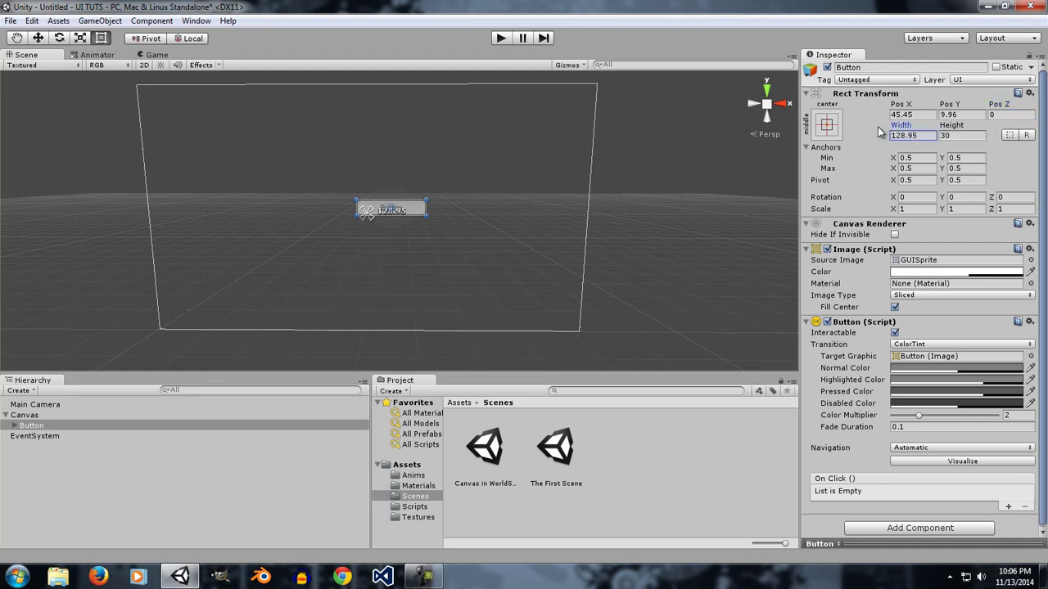
pyautogui.write('134.98')
pyautogui.doubleClick(909, 135)
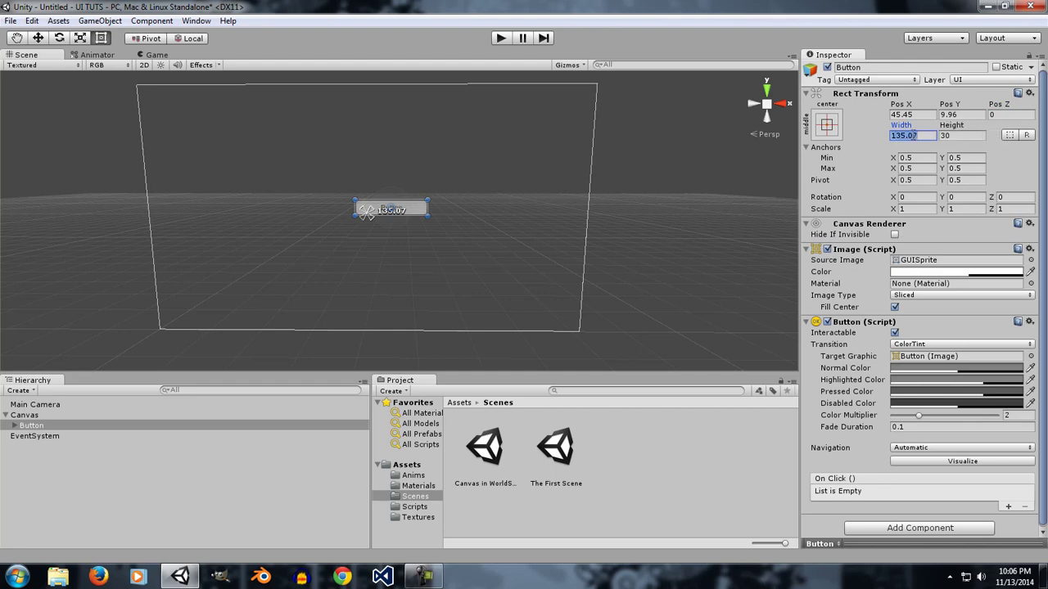
pyautogui.write('0')
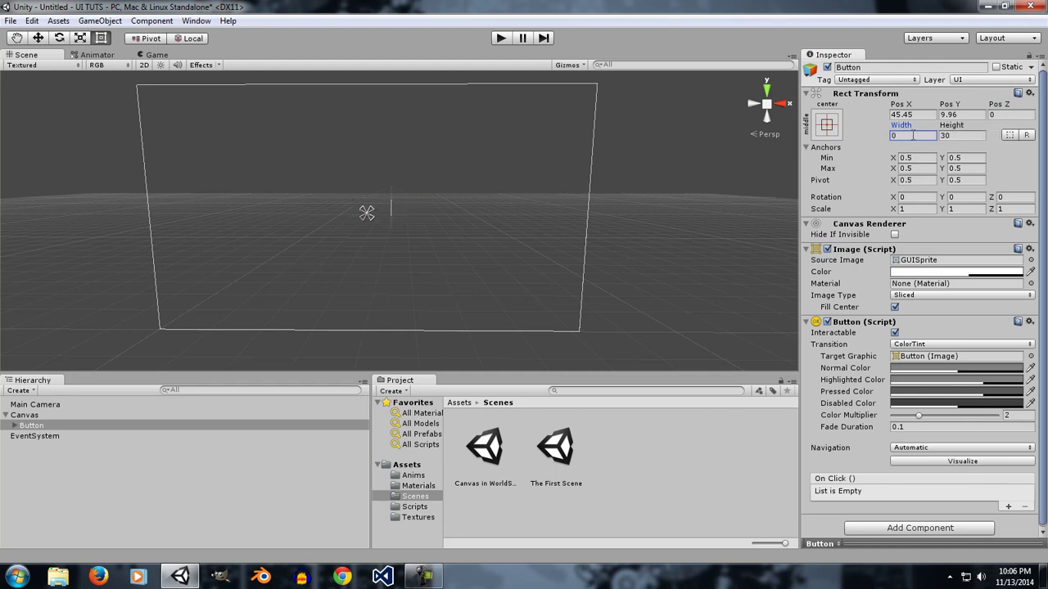
pyautogui.doubleClick(913, 135)
pyautogui.write('150')
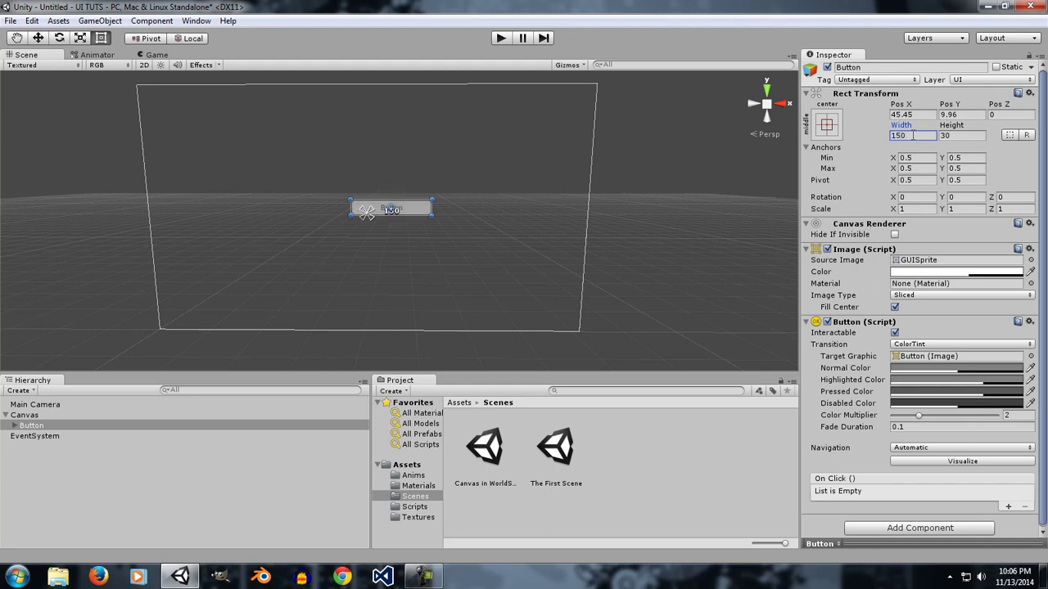
pyautogui.moveTo(901, 125); pyautogui.dragTo(846, 140)
pyautogui.moveTo(892, 181)
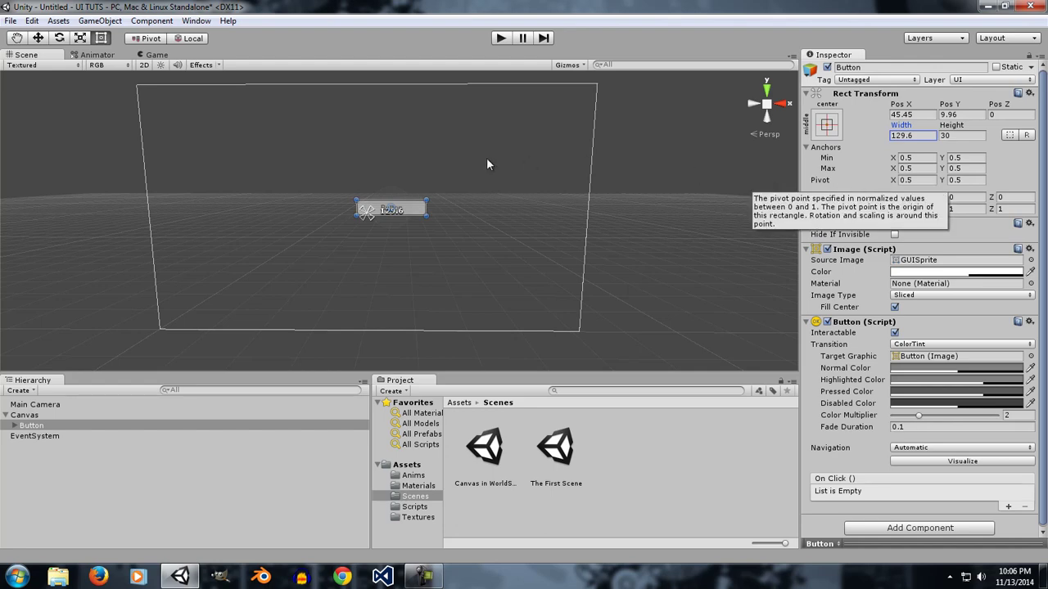
# Drag the Button's edges to 129×50.5 and snap it to the canvas centre at Pos X 0, Pos Y 0
pyautogui.click(424, 208)
pyautogui.moveTo(424, 207)
pyautogui.mouseDown()
pyautogui.moveTo(407, 208)
pyautogui.moveTo(418, 209)
pyautogui.mouseUp()
pyautogui.scroll(5, 393, 209)
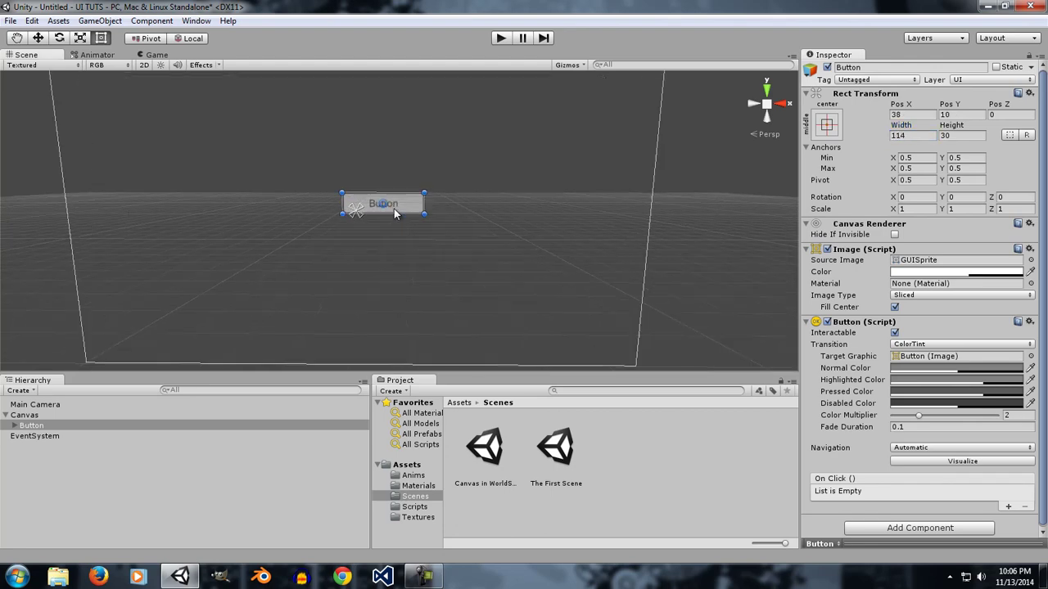
pyautogui.moveTo(416, 165); pyautogui.dragTo(417, 135)
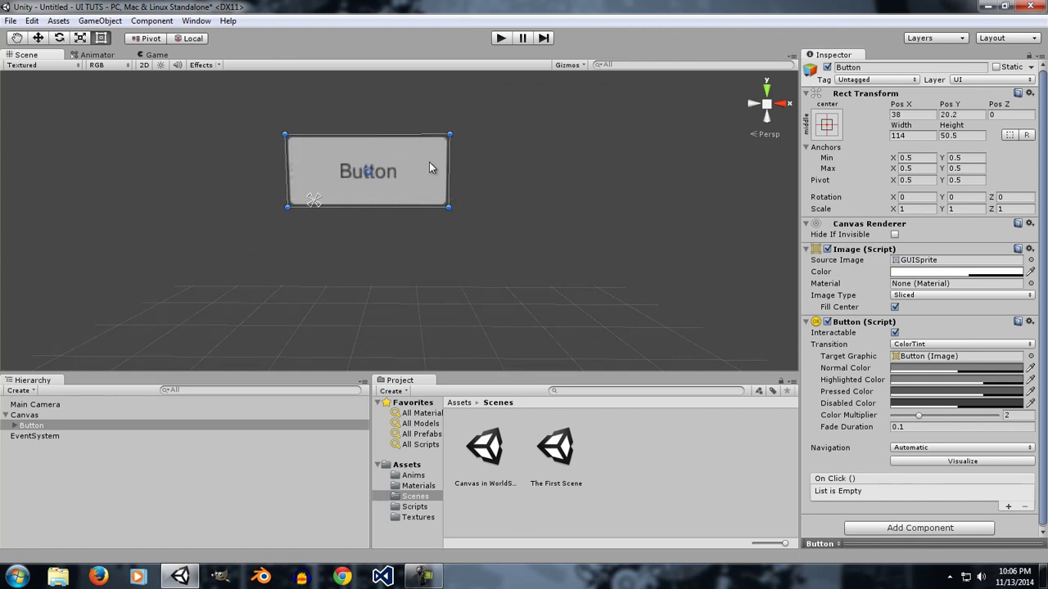
pyautogui.moveTo(449, 166); pyautogui.dragTo(470, 168)
pyautogui.moveTo(402, 171); pyautogui.dragTo(338, 200)
pyautogui.moveTo(343, 197); pyautogui.dragTo(344, 201)
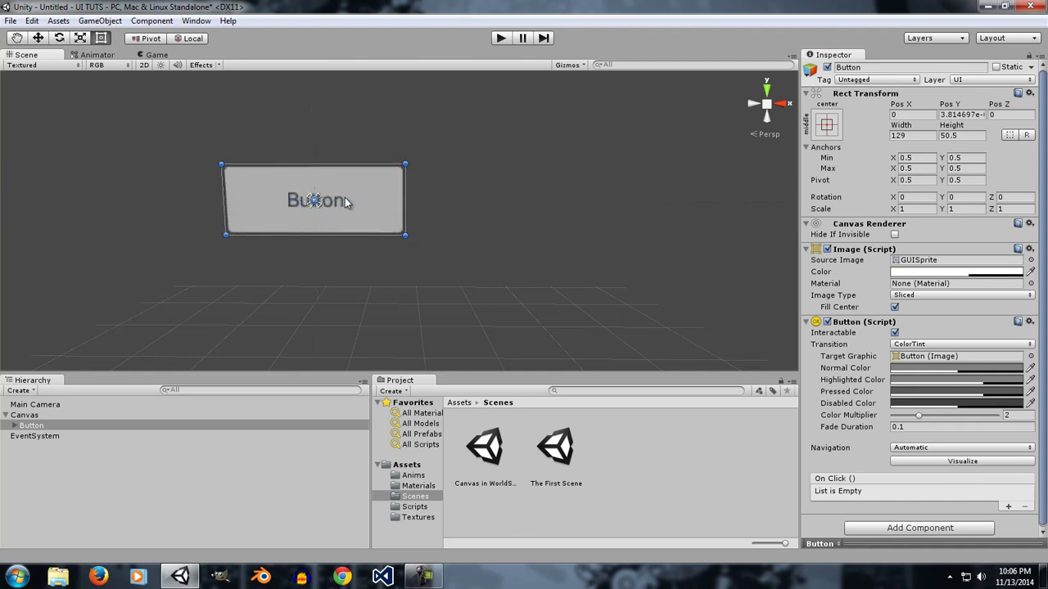
pyautogui.scroll(-5, 360, 203)
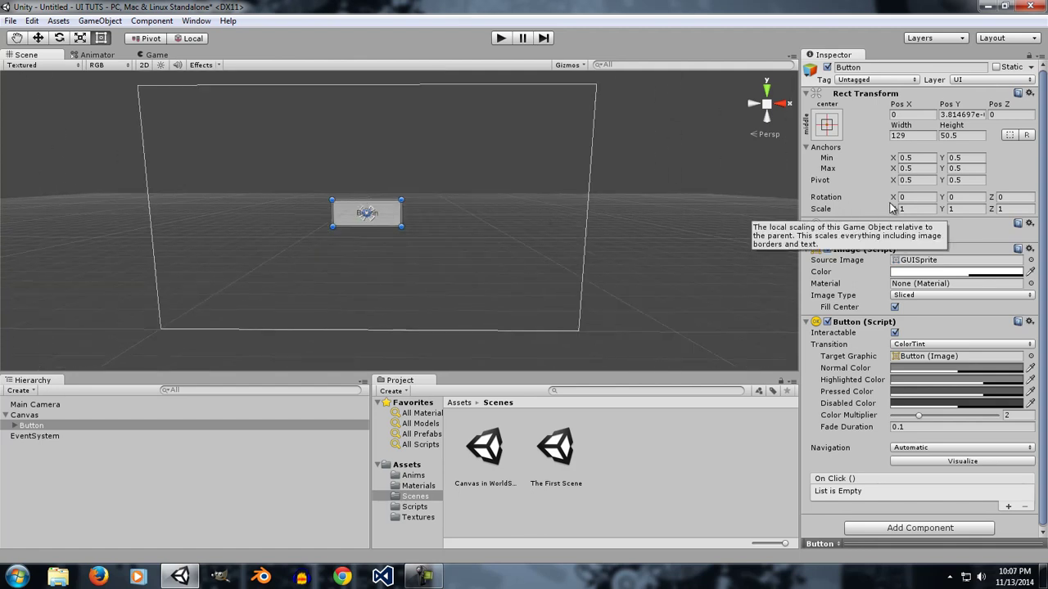
# Scale the Button up, squeeze and flip it with the Scale tool, undoing back to scale 1
pyautogui.click(80, 37)
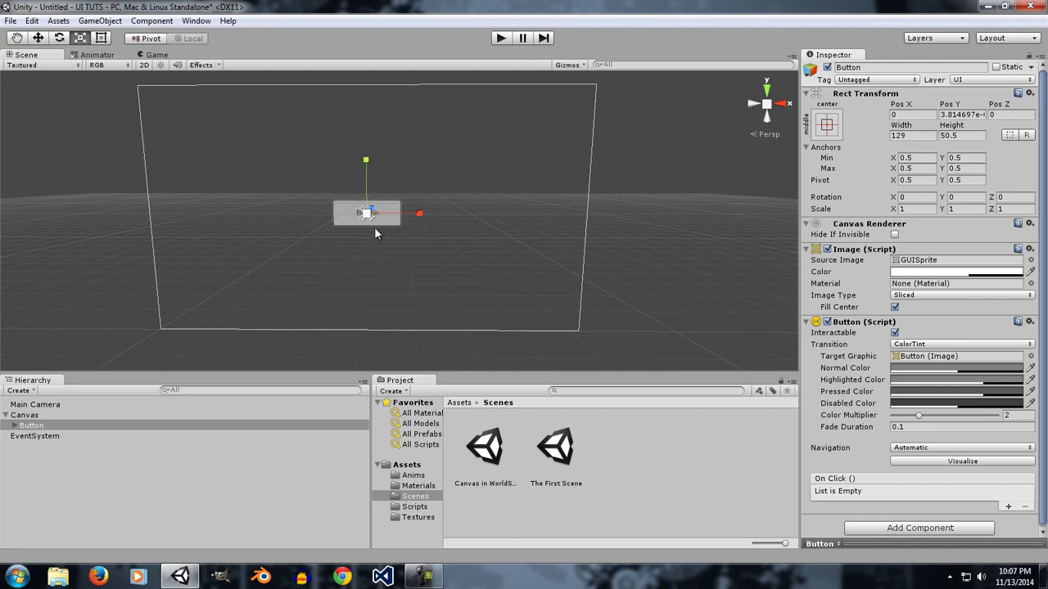
pyautogui.scroll(3, 372, 225)
pyautogui.moveTo(347, 209); pyautogui.dragTo(699, 212)
pyautogui.scroll(-5, 405, 185)
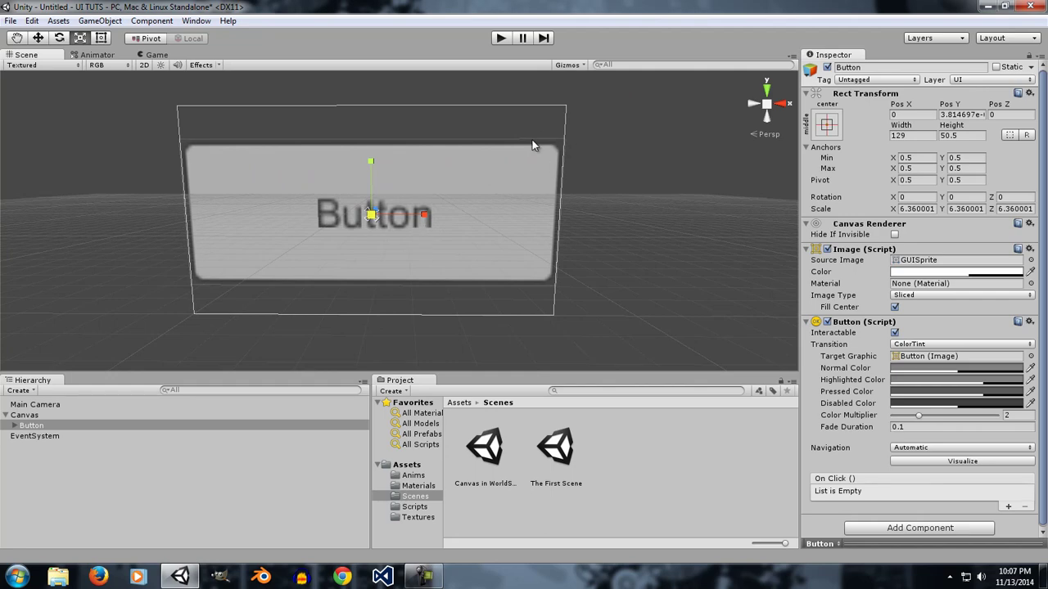
pyautogui.moveTo(423, 219)
pyautogui.mouseDown()
pyautogui.moveTo(413, 213)
pyautogui.moveTo(497, 210)
pyautogui.moveTo(356, 218)
pyautogui.moveTo(429, 214)
pyautogui.mouseUp()
pyautogui.hotkey('ctrl', 'z')
pyautogui.hotkey('ctrl', 'z')
pyautogui.hotkey('ctrl', 'z')
pyautogui.hotkey('ctrl', 'z')
pyautogui.hotkey('ctrl', 'z')
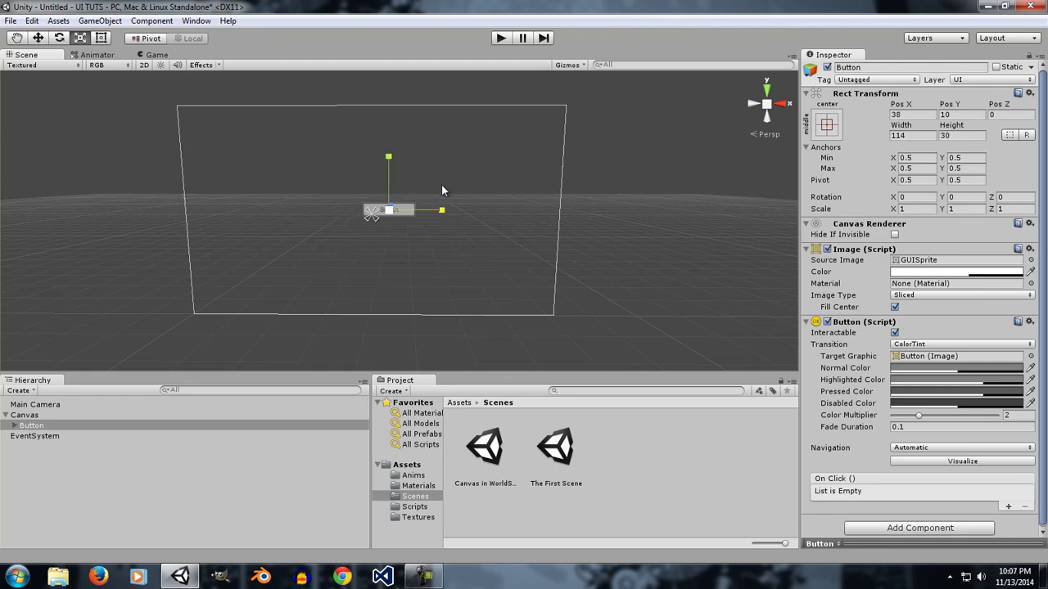
pyautogui.scroll(5, 405, 210)
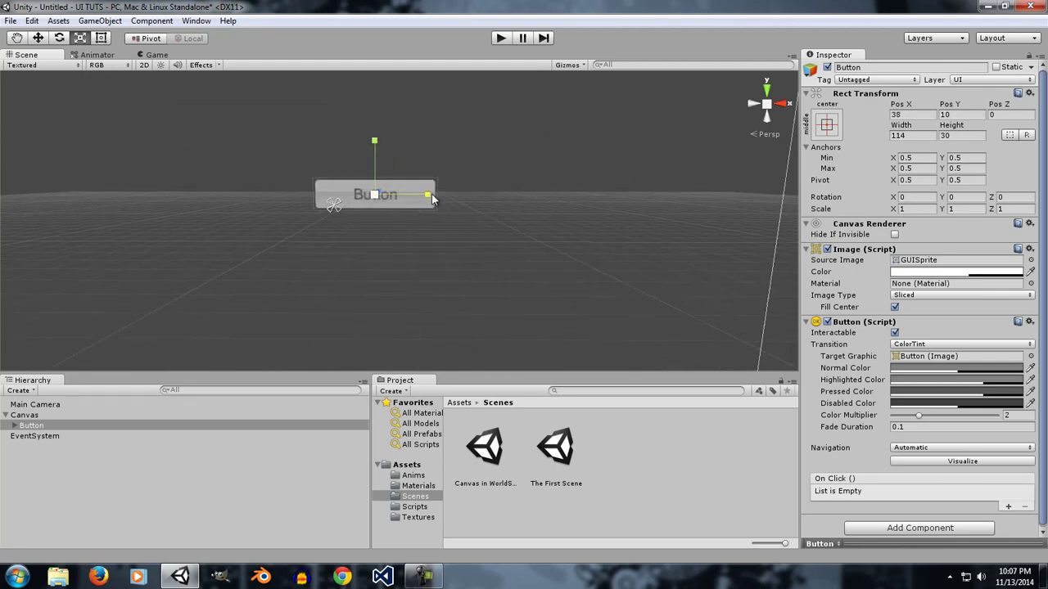
pyautogui.moveTo(429, 199); pyautogui.dragTo(408, 185)
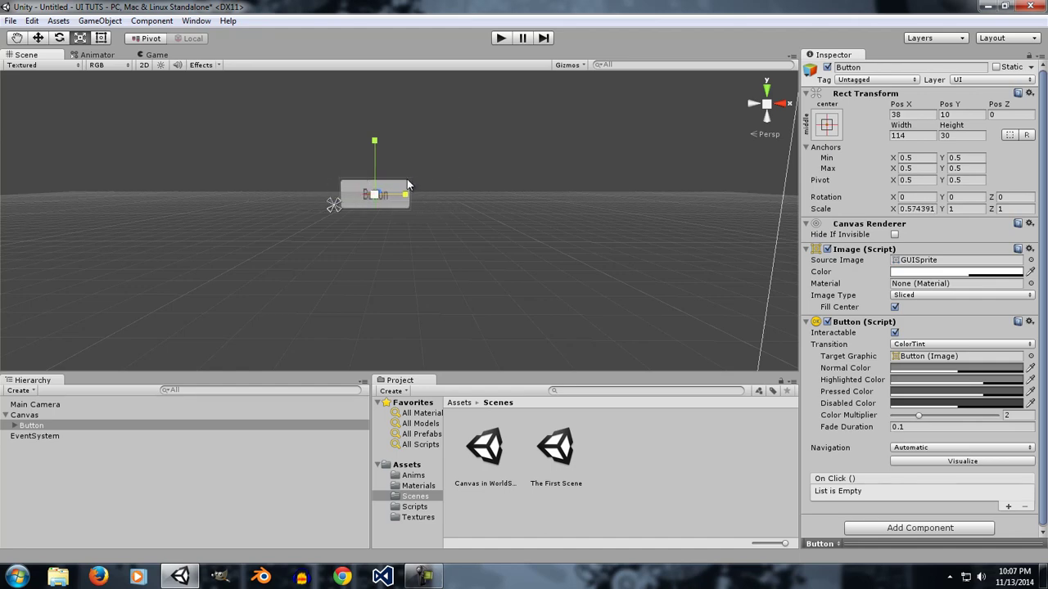
pyautogui.hotkey('ctrl', 'z')
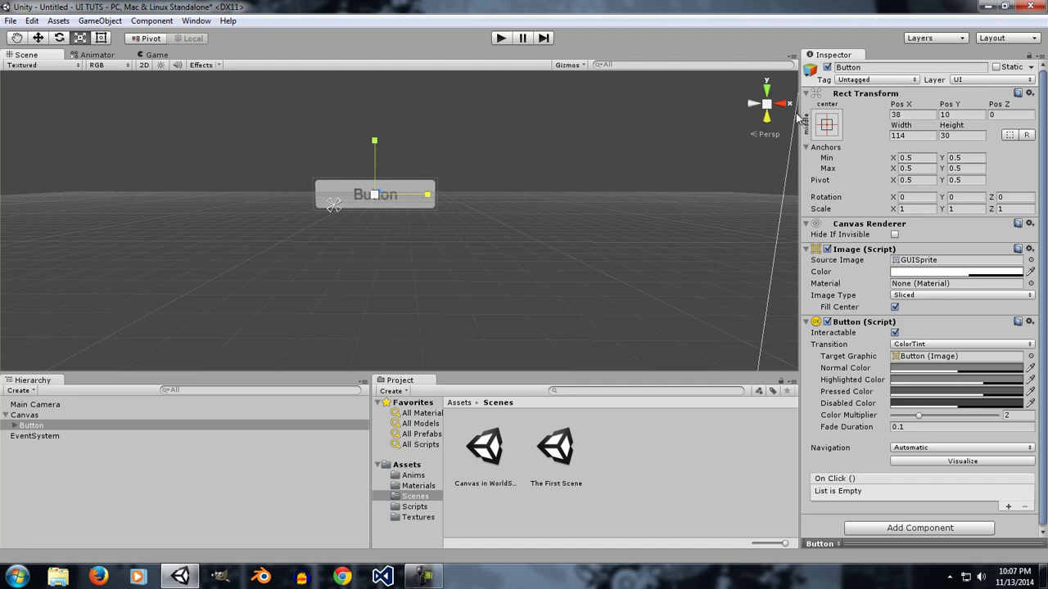
# Drag the Button's right edge past its left and back, restoring a width of 105.4
pyautogui.click(102, 39)
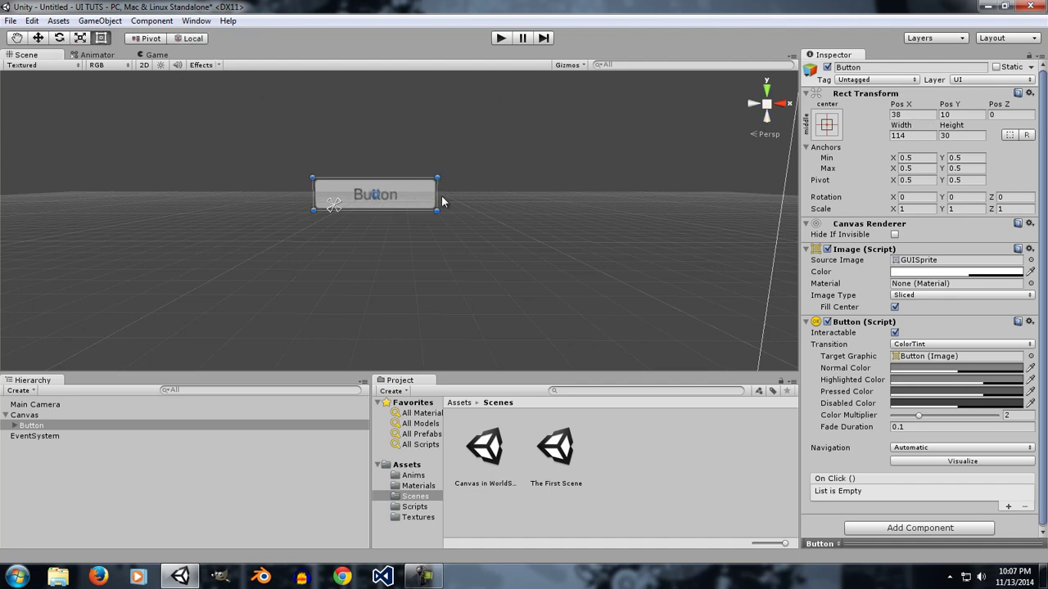
pyautogui.moveTo(442, 201); pyautogui.dragTo(191, 201)
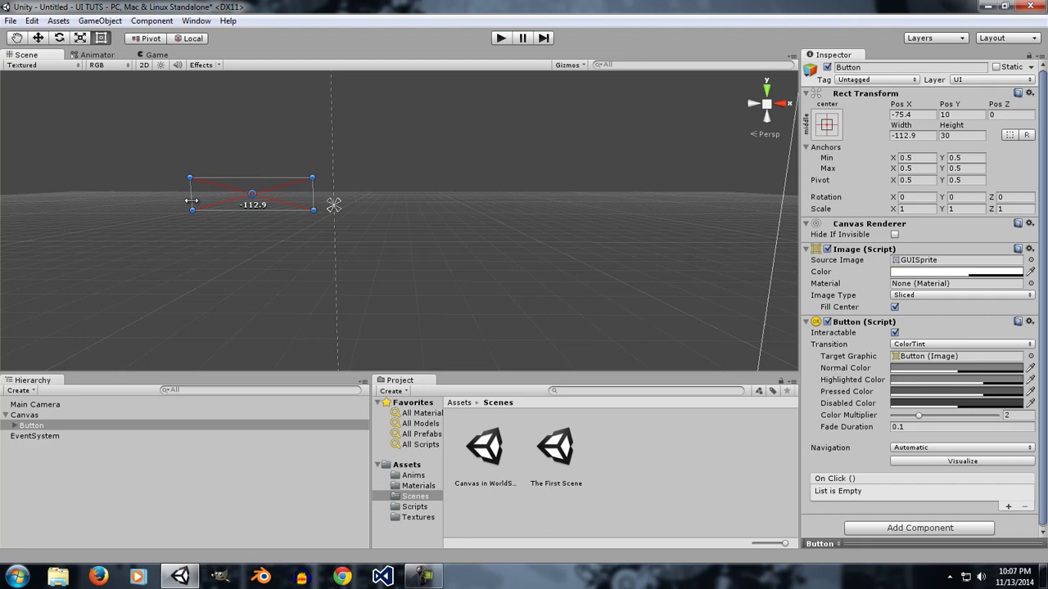
pyautogui.moveTo(192, 201); pyautogui.dragTo(427, 200)
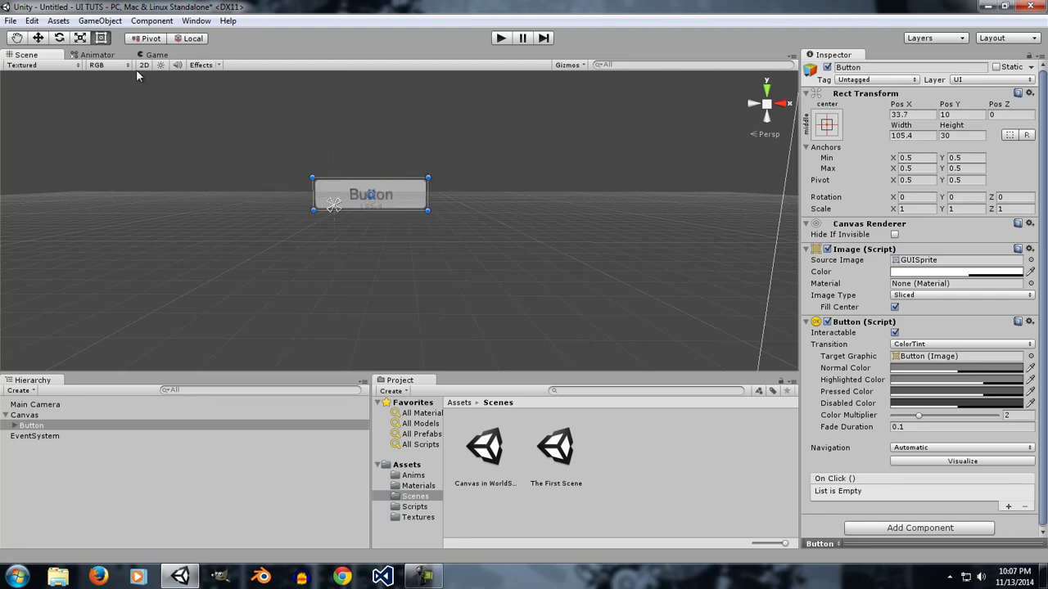
# Shift the Button's pivot slightly upward and pan the Scene view
pyautogui.click(38, 39)
pyautogui.click(102, 38)
pyautogui.moveTo(371, 194)
pyautogui.mouseDown()
pyautogui.moveTo(357, 194)
pyautogui.moveTo(376, 194)
pyautogui.moveTo(364, 206)
pyautogui.mouseUp()
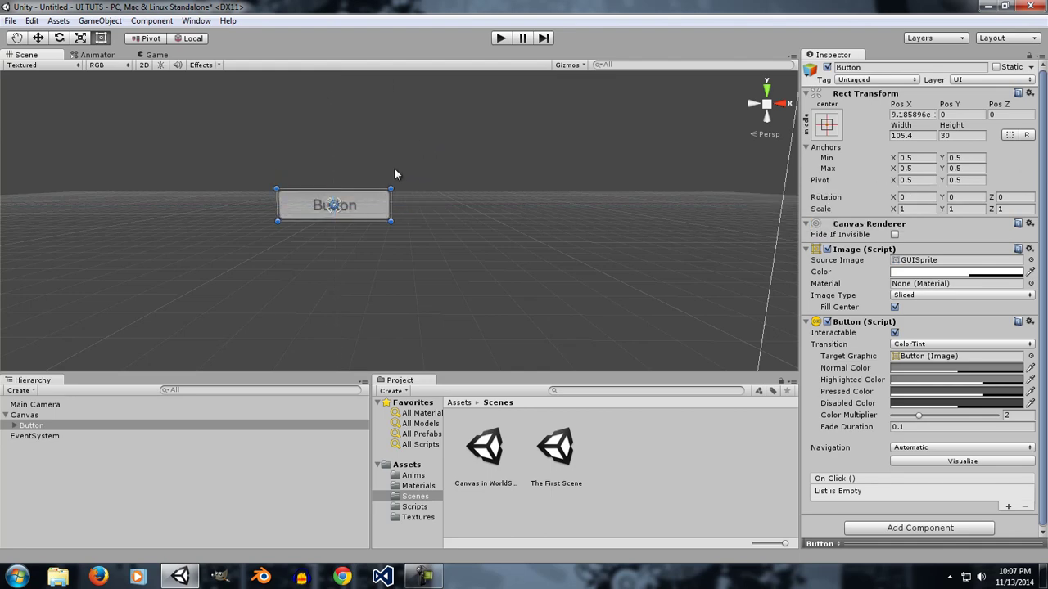
pyautogui.moveTo(395, 171); pyautogui.dragTo(512, 163, button='middle')
pyautogui.scroll(-5, 475, 184)
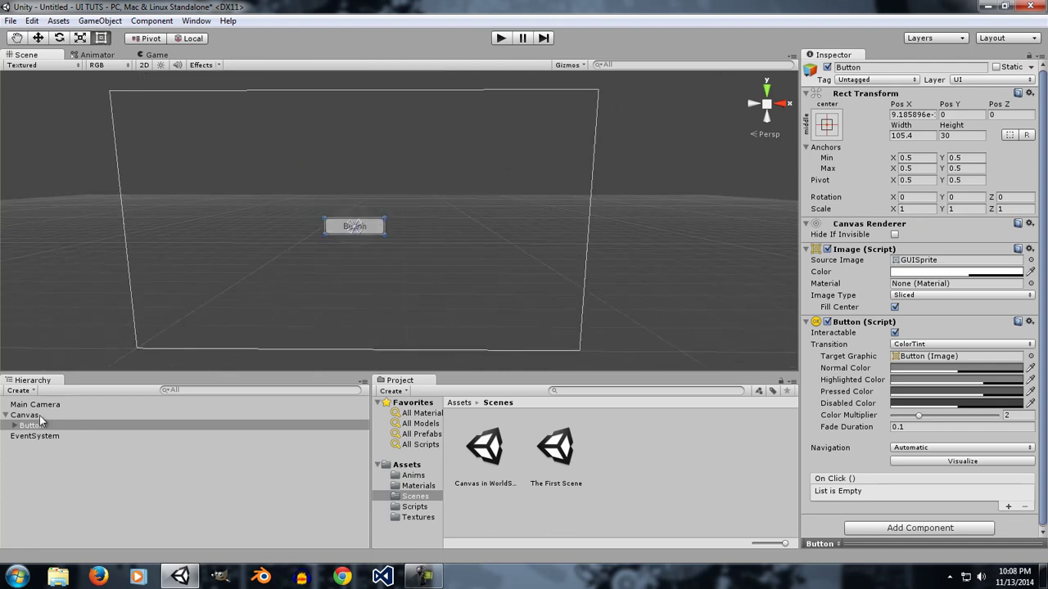
# Add a Cube via GameObject > 3D Object, frame it and orbit to an angled view
pyautogui.click(111, 22)
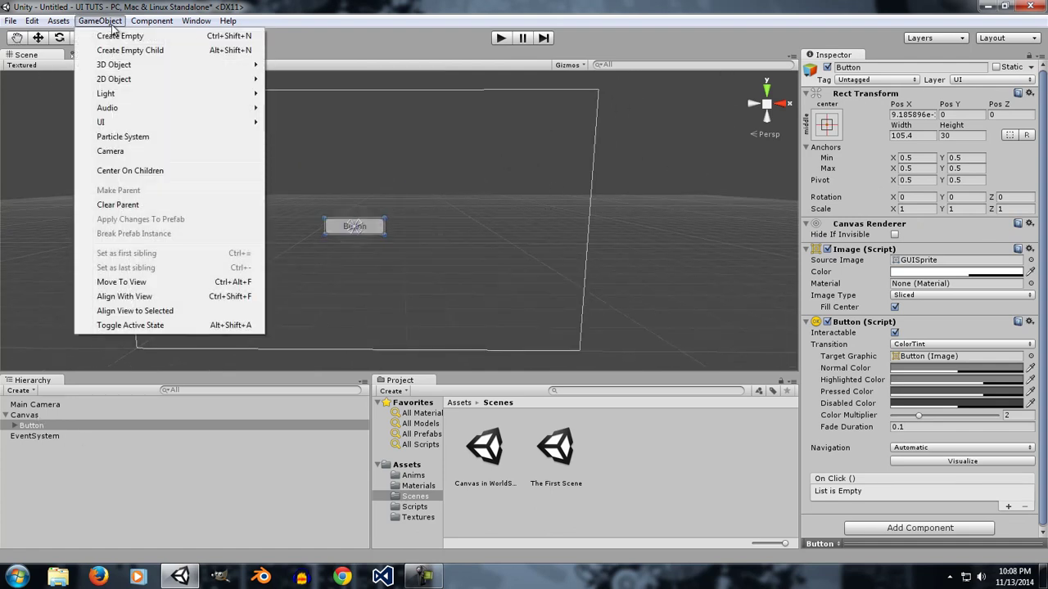
pyautogui.moveTo(164, 65)
pyautogui.click(288, 65)
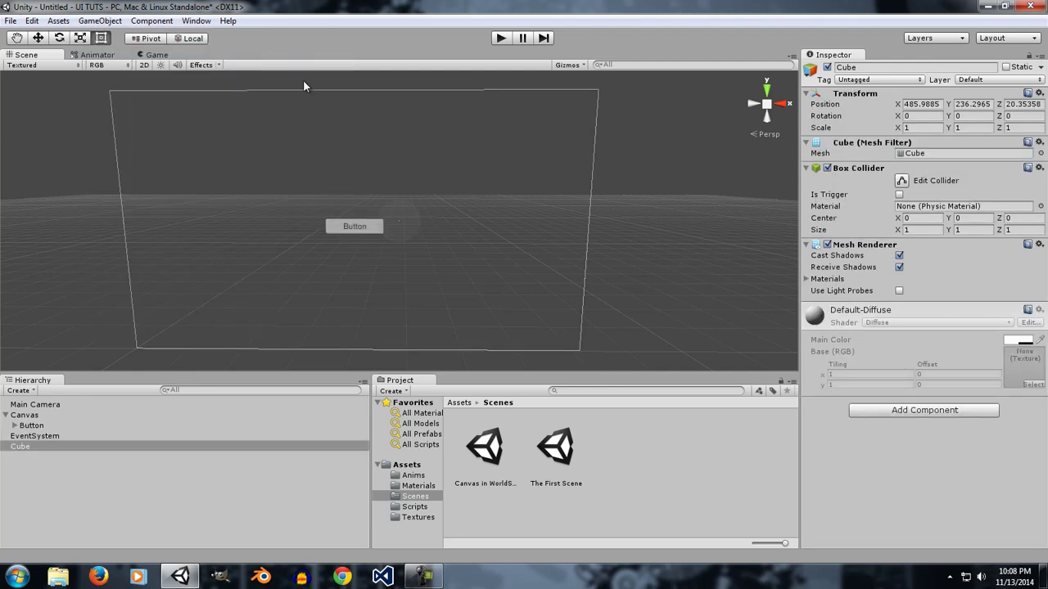
pyautogui.doubleClick(46, 446)
pyautogui.keyDown('alt'); pyautogui.moveTo(621, 186); pyautogui.dragTo(510, 200); pyautogui.keyUp('alt')
# Rotate the Cube on X and Z, undo back to rotation 0, 0, 0, and reframe it
pyautogui.press('e')
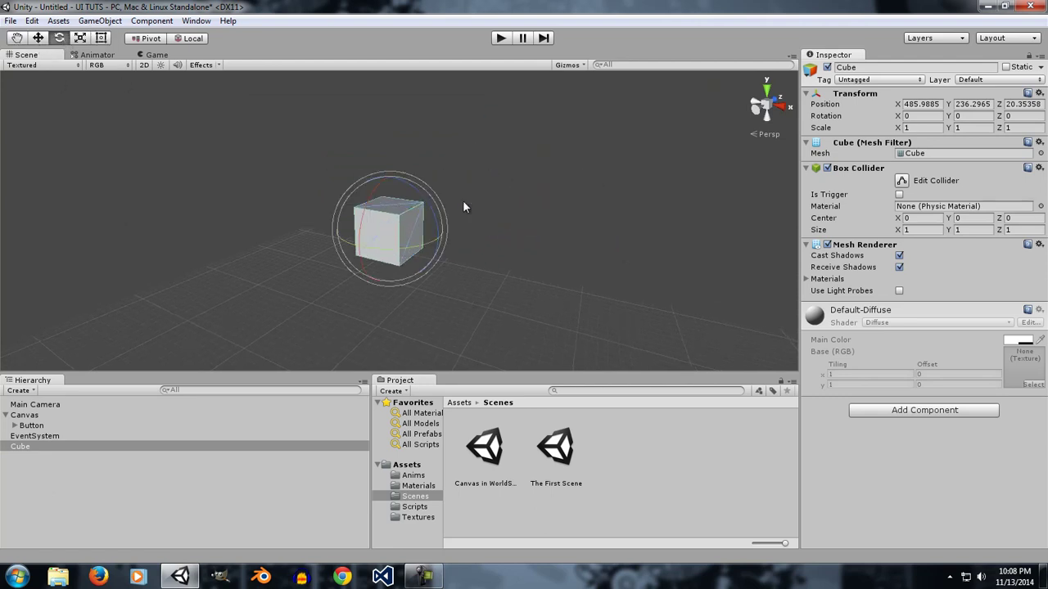
pyautogui.moveTo(369, 207); pyautogui.dragTo(354, 296)
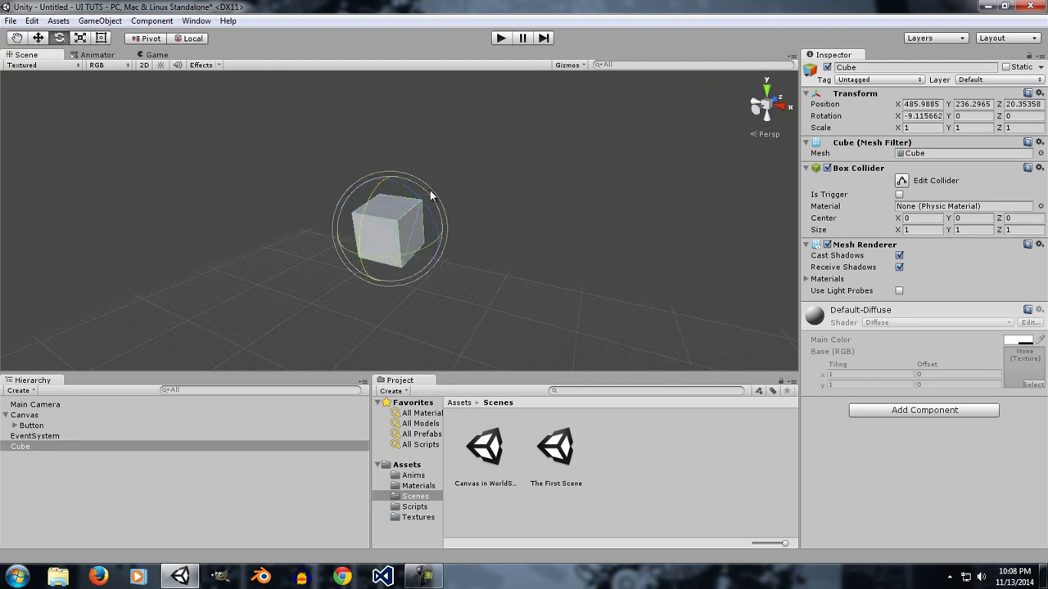
pyautogui.moveTo(445, 221); pyautogui.dragTo(434, 212)
pyautogui.hotkey('ctrl', 'z')
pyautogui.hotkey('ctrl', 'z')
pyautogui.doubleClick(29, 447)
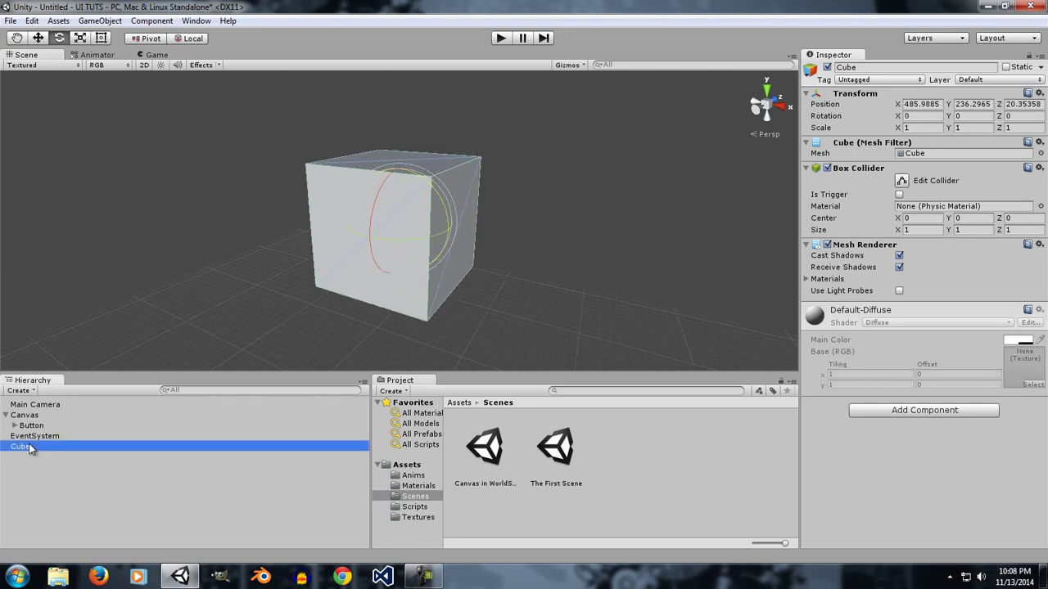
# Create an empty GameObject, parent the Cube under it, and move the Cube right along X
pyautogui.click(100, 21)
pyautogui.click(104, 35)
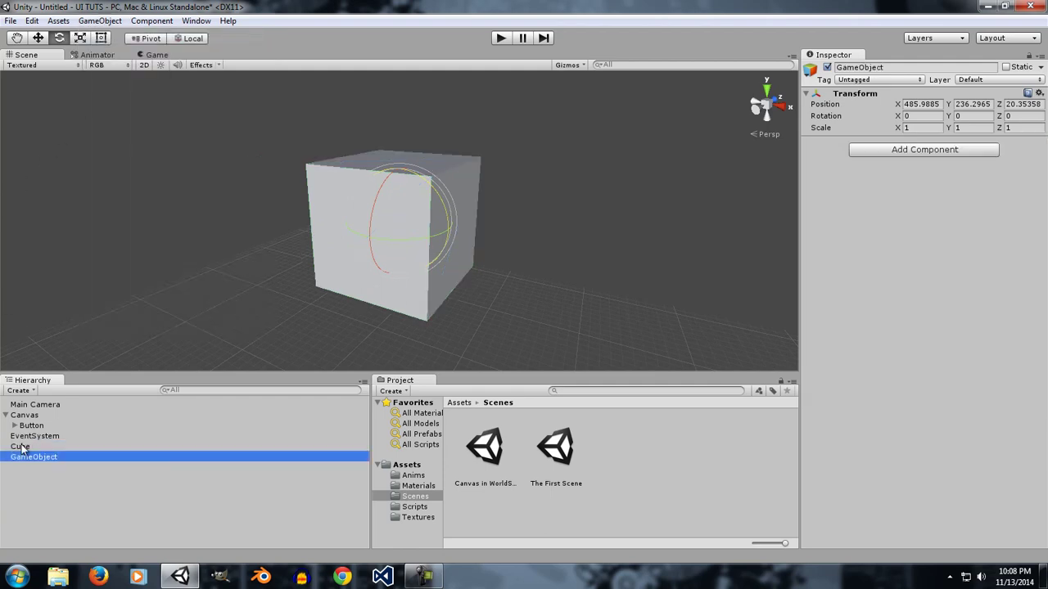
pyautogui.moveTo(29, 447); pyautogui.dragTo(29, 459)
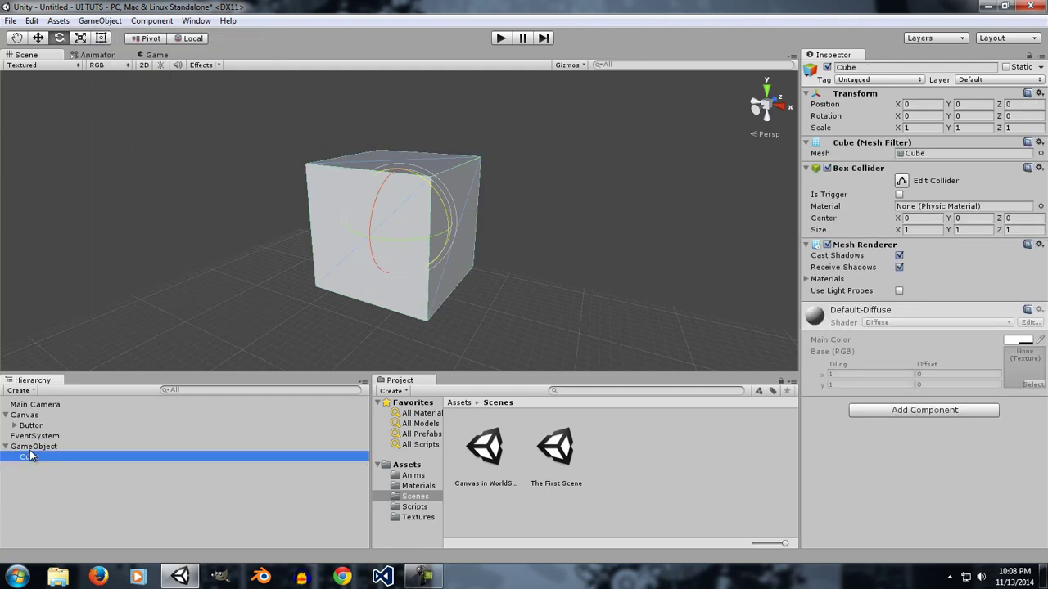
pyautogui.click(33, 449)
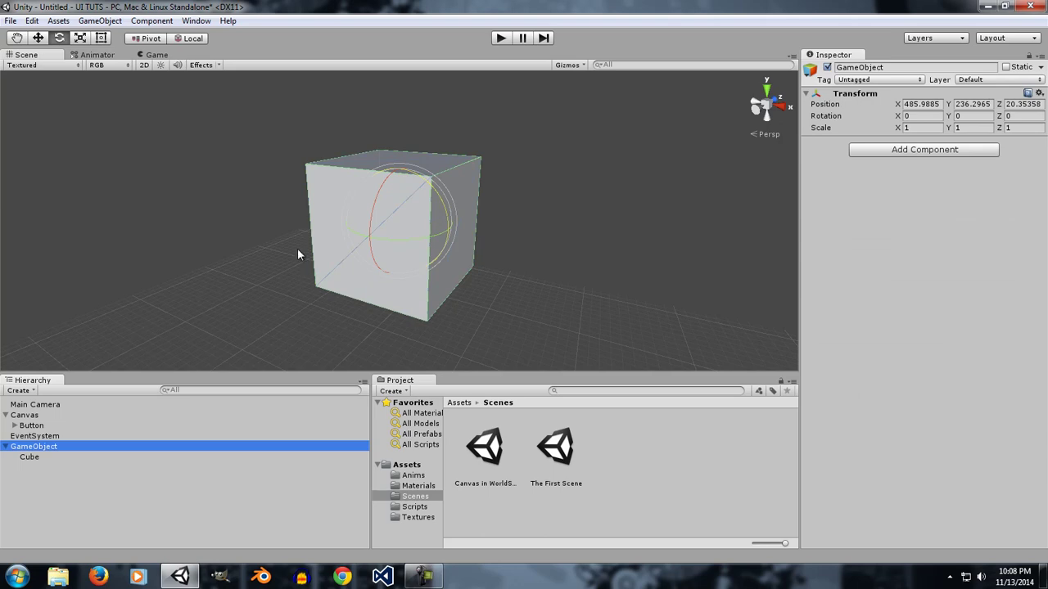
pyautogui.click(31, 458)
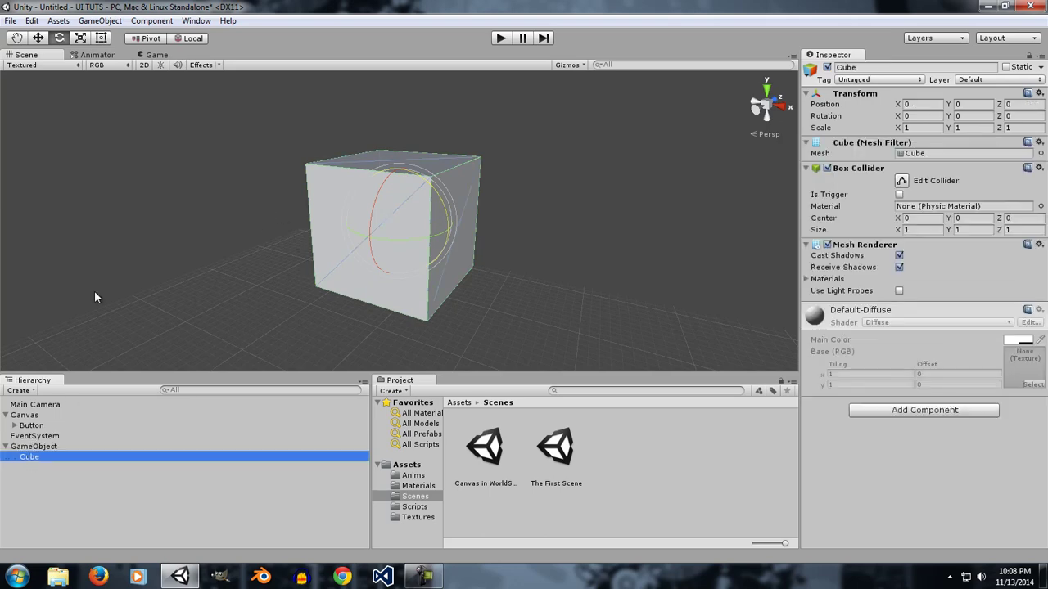
pyautogui.click(39, 37)
pyautogui.moveTo(446, 232); pyautogui.dragTo(482, 309)
# Rotate the parent GameObject to -16.2 on Z so the Cube swings with it
pyautogui.click(79, 446)
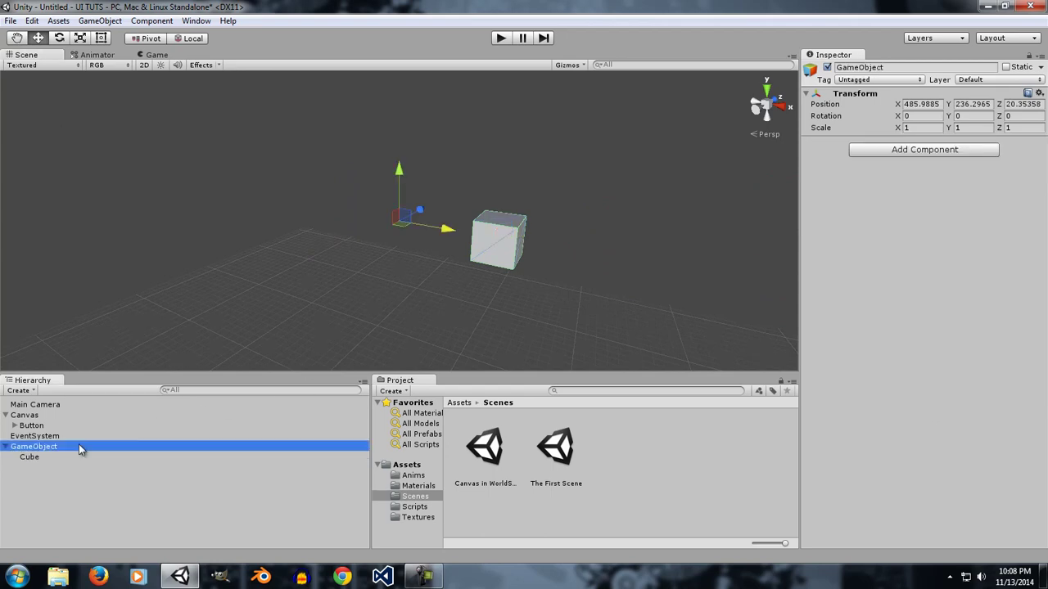
pyautogui.click(59, 38)
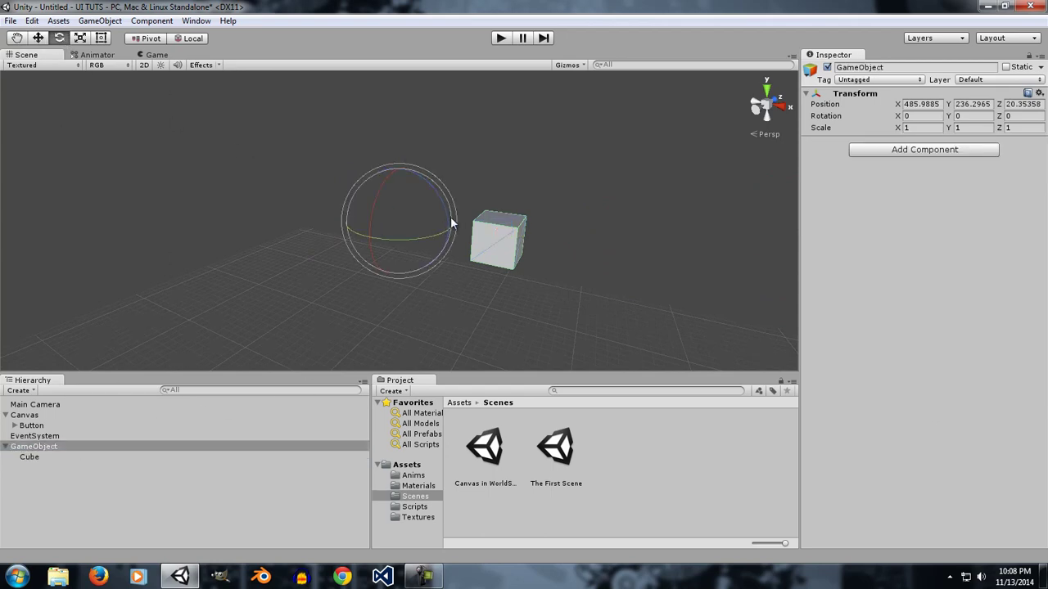
pyautogui.moveTo(442, 215); pyautogui.dragTo(447, 243)
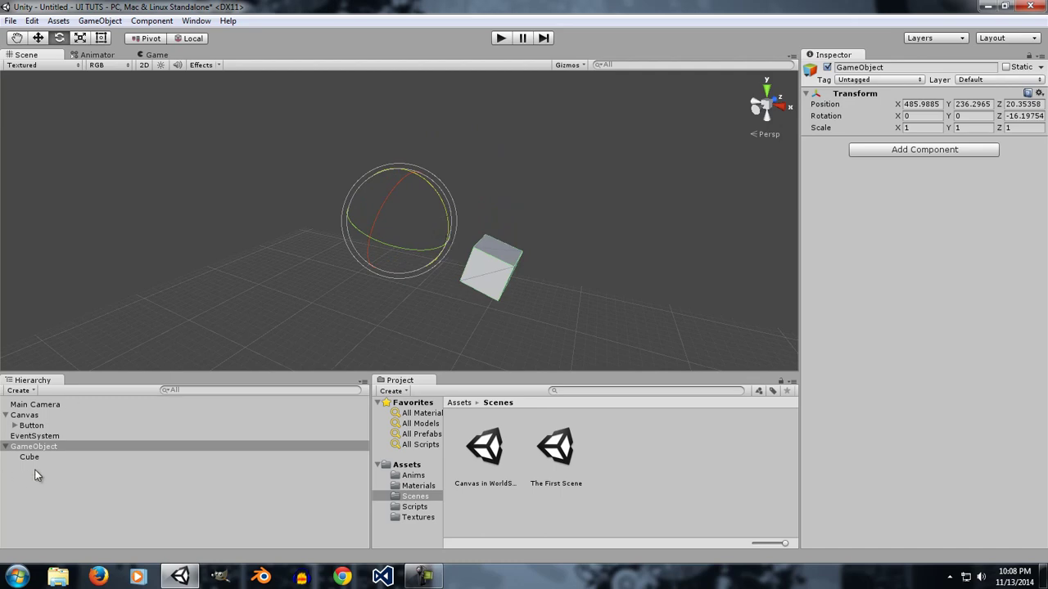
pyautogui.click(42, 456)
# Delete the GameObject with its Cube and select the Button under the Canvas
pyautogui.click(41, 446)
pyautogui.press('Delete')
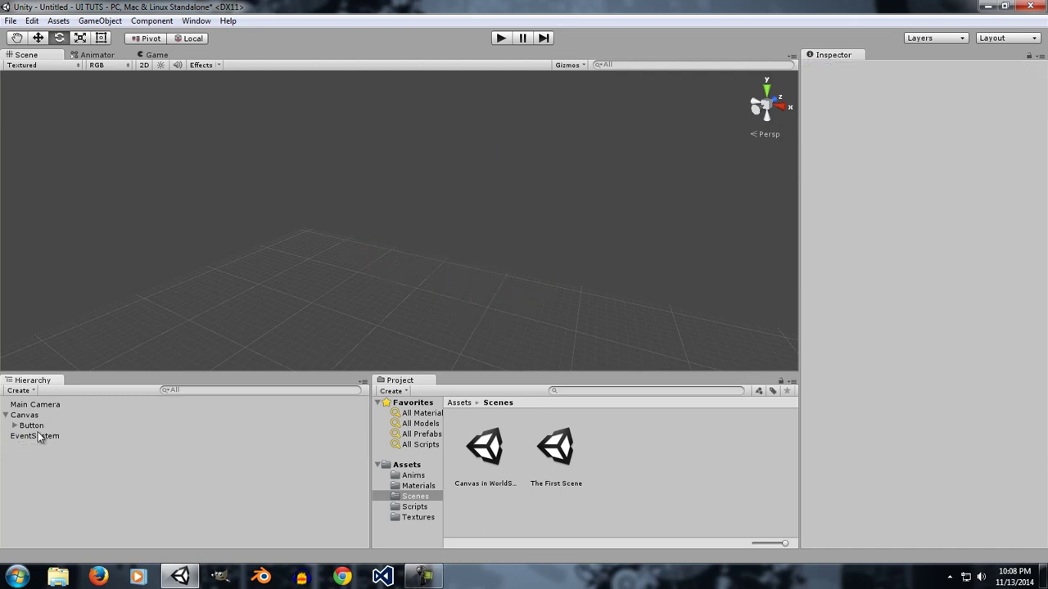
pyautogui.doubleClick(35, 426)
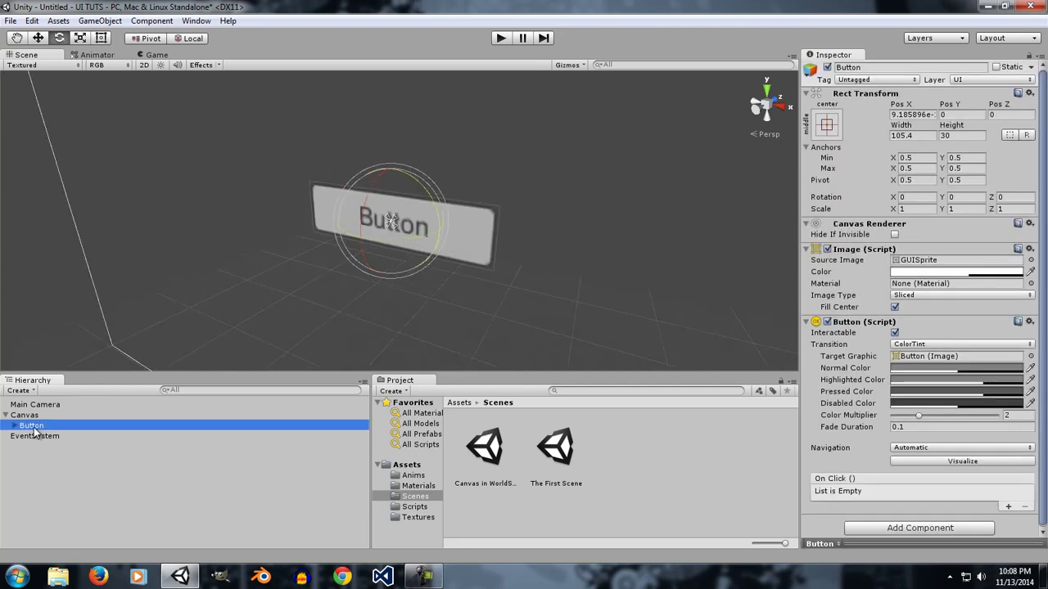
pyautogui.click(24, 415)
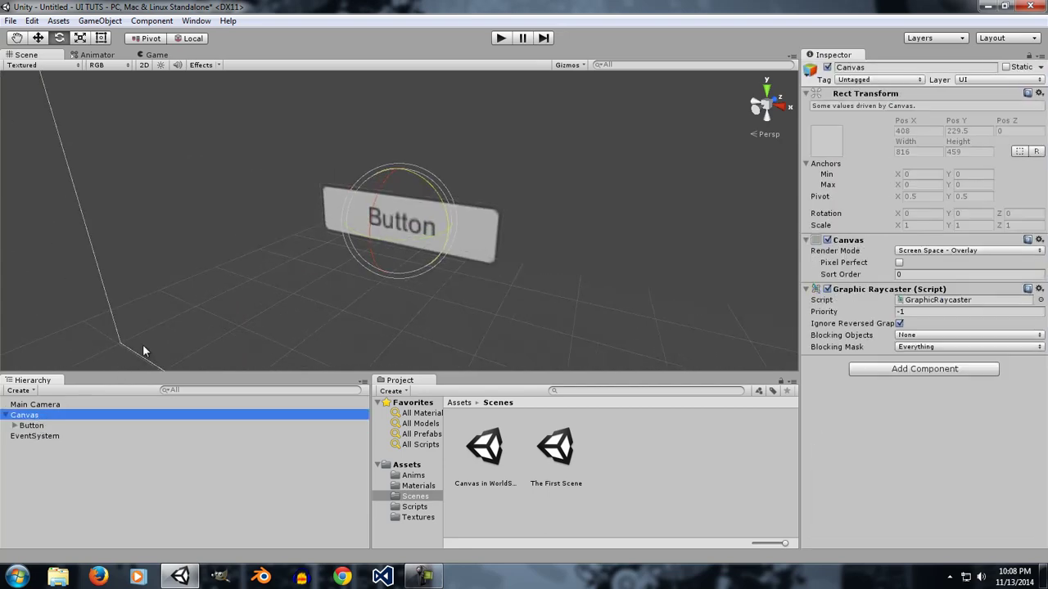
pyautogui.click(39, 426)
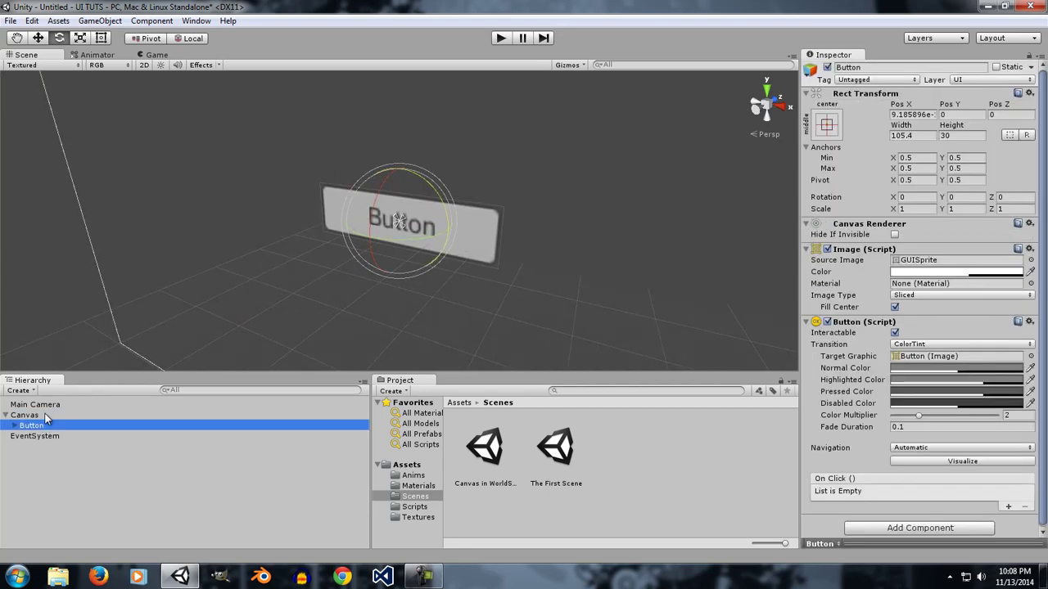
# With the Rect tool, face the Button and drag its pivot out left to Pivot X -0.66
pyautogui.click(102, 38)
pyautogui.keyDown('alt'); pyautogui.moveTo(271, 164); pyautogui.dragTo(370, 196); pyautogui.keyUp('alt')
pyautogui.moveTo(369, 196); pyautogui.dragTo(502, 103, button='middle')
pyautogui.moveTo(407, 158)
pyautogui.mouseDown()
pyautogui.moveTo(393, 176)
pyautogui.moveTo(405, 150)
pyautogui.moveTo(409, 161)
pyautogui.mouseUp()
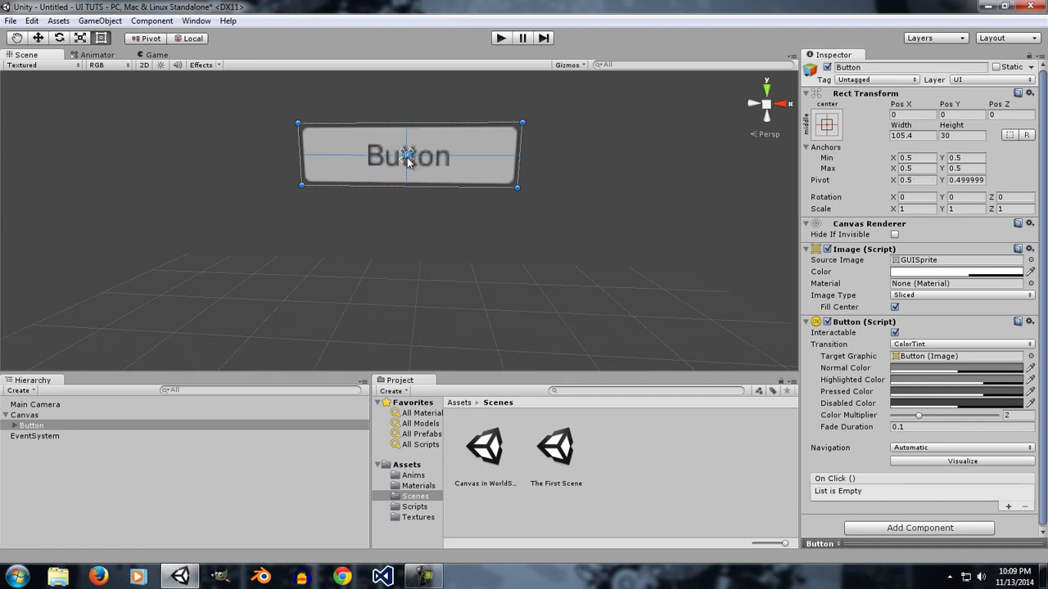
pyautogui.moveTo(409, 161); pyautogui.dragTo(414, 157)
pyautogui.moveTo(409, 159); pyautogui.dragTo(169, 163)
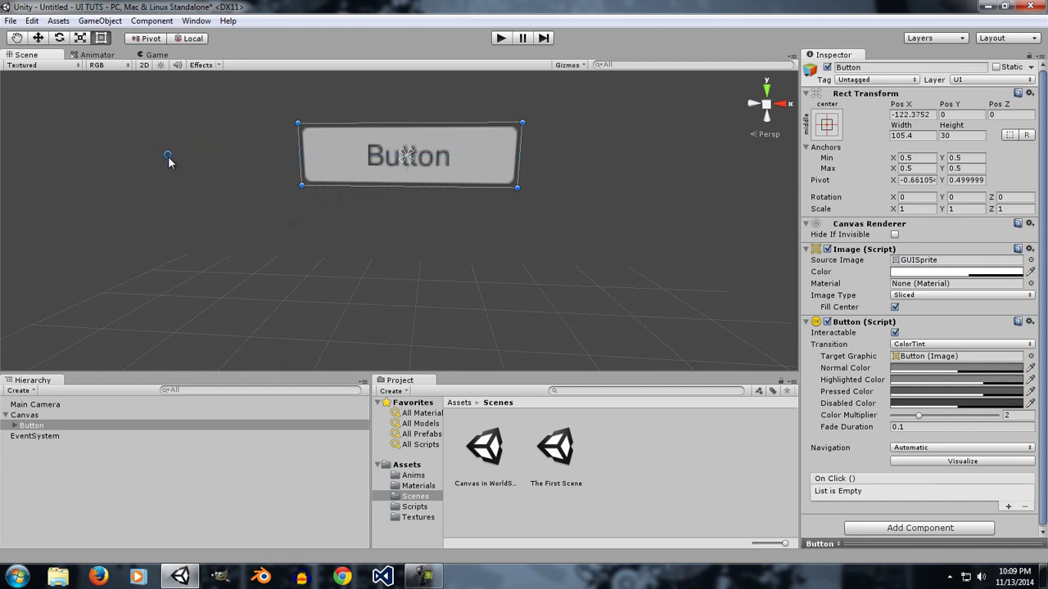
# Try rotating the Button around its left-side pivot, then undo the rotation
pyautogui.click(58, 38)
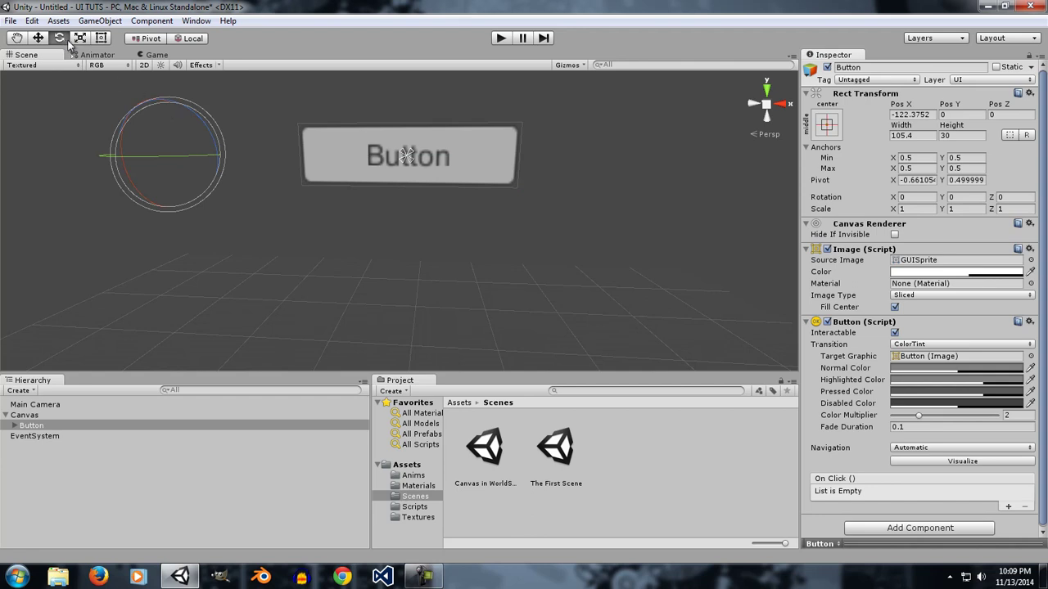
pyautogui.click(38, 38)
pyautogui.click(100, 37)
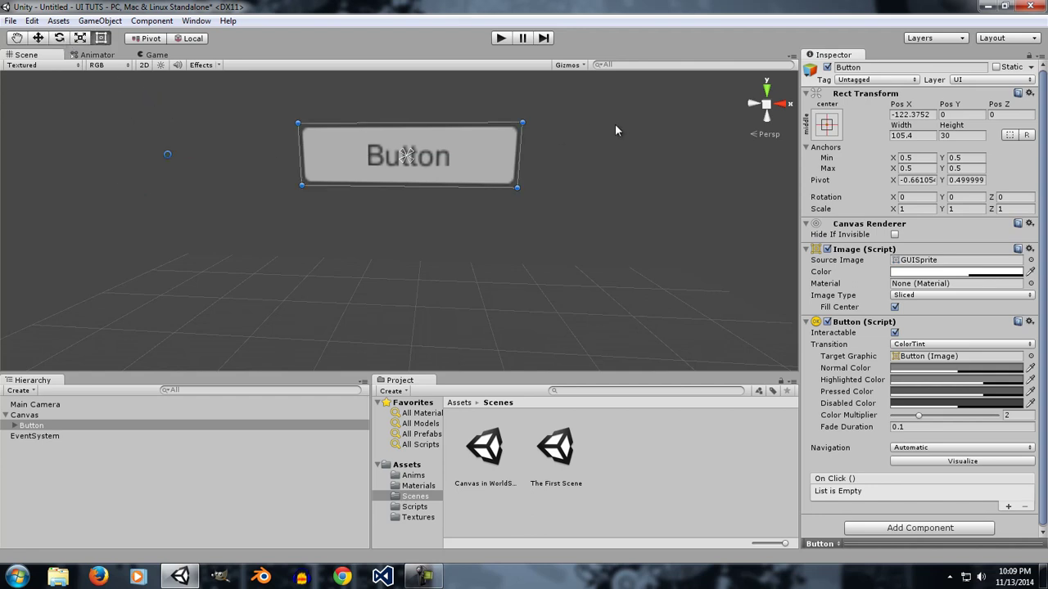
pyautogui.moveTo(540, 123); pyautogui.dragTo(550, 234)
pyautogui.hotkey('ctrl', 'z')
# Move the pivot near the first letter, then above the Button, rotating and undoing each time
pyautogui.moveTo(171, 155); pyautogui.dragTo(346, 157)
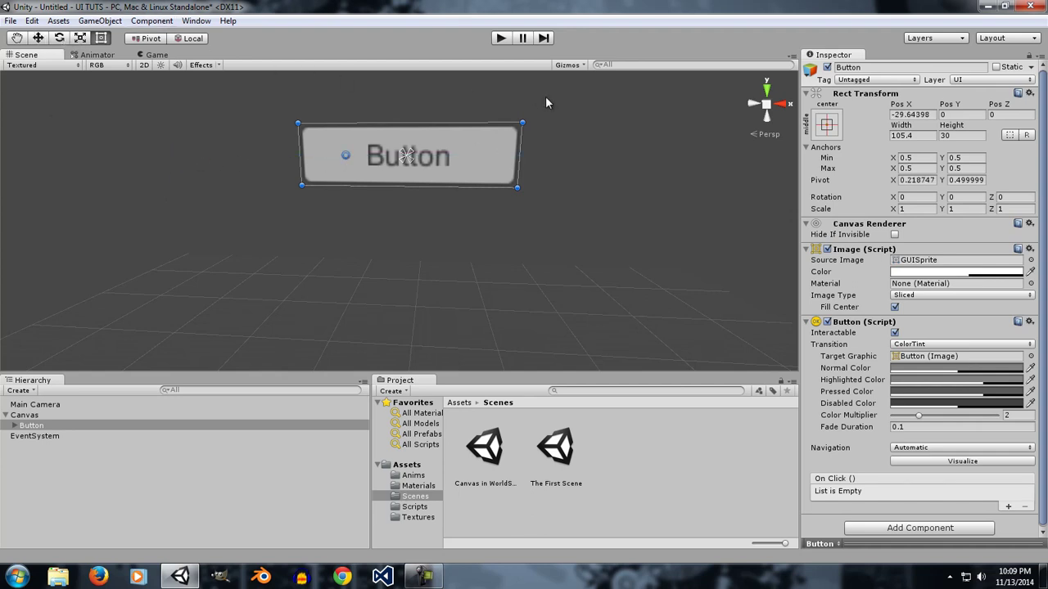
pyautogui.moveTo(538, 129); pyautogui.dragTo(553, 180)
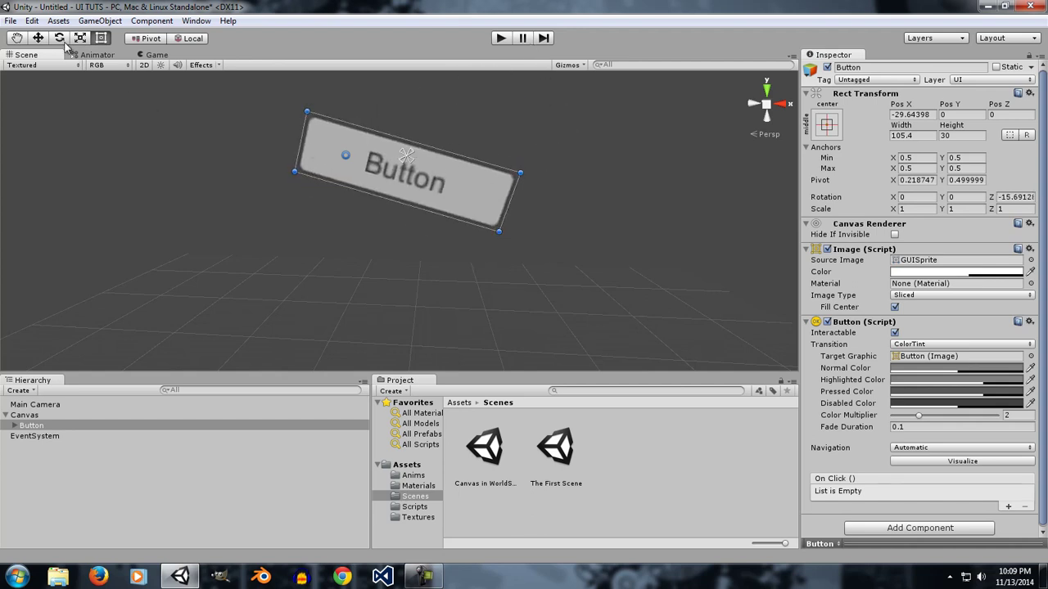
pyautogui.hotkey('ctrl', 'z')
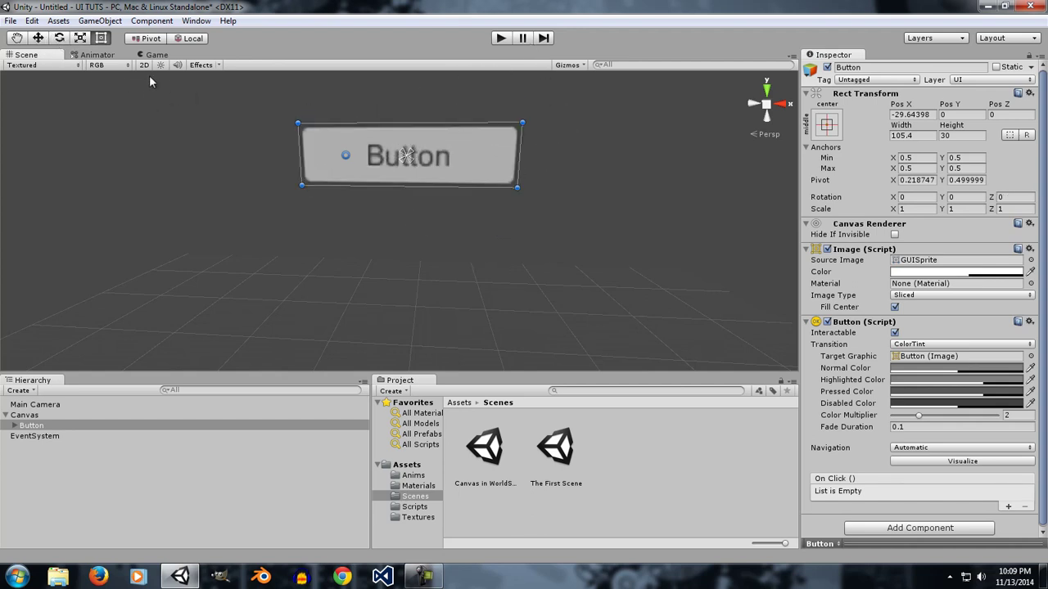
pyautogui.moveTo(353, 155); pyautogui.dragTo(417, 91)
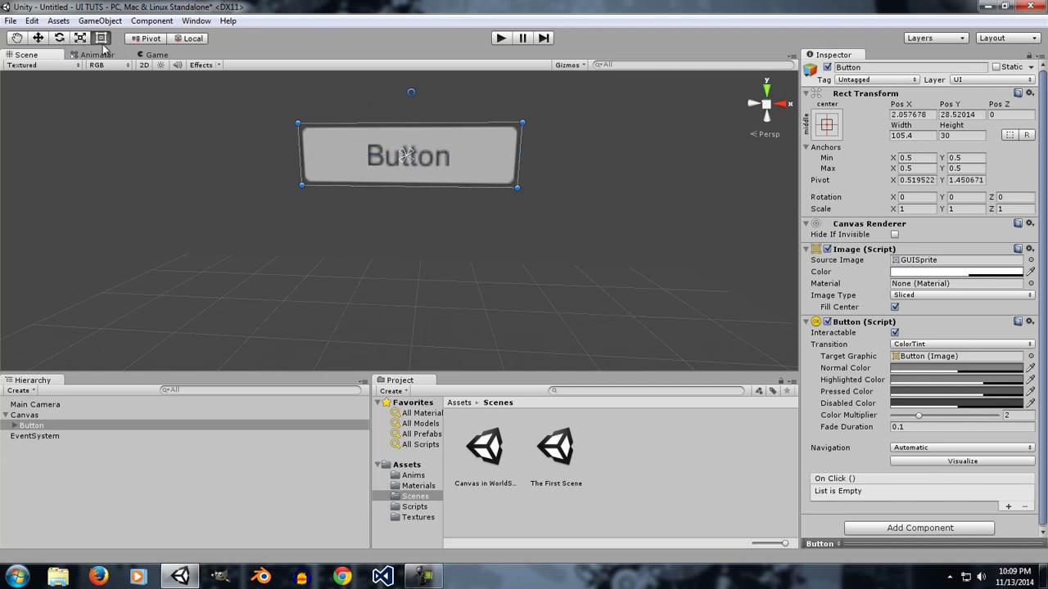
pyautogui.moveTo(541, 126); pyautogui.dragTo(582, 116)
pyautogui.hotkey('ctrl', 'z')
pyautogui.hotkey('ctrl', 'z')
pyautogui.hotkey('ctrl', 'z')
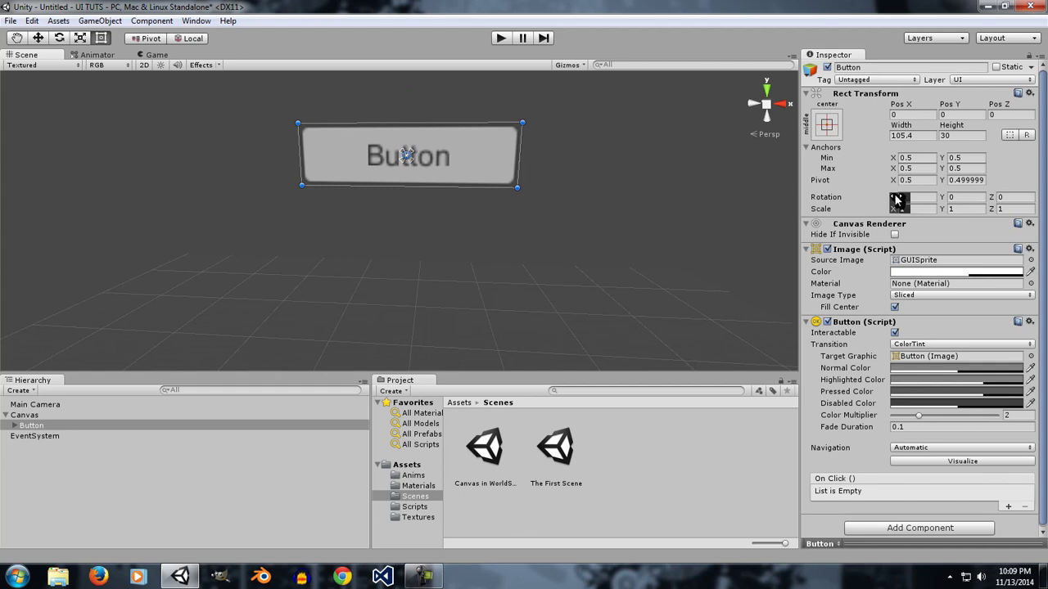
# Tilt the Button around its X and Y axes, then set Rotation X and Y back to 0
pyautogui.moveTo(900, 198); pyautogui.dragTo(819, 201)
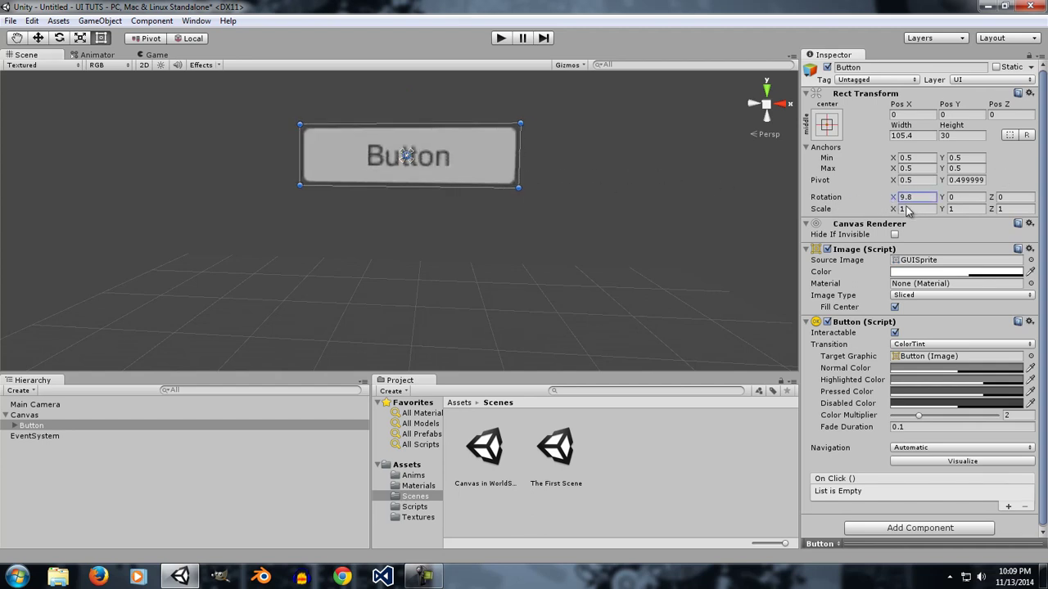
pyautogui.moveTo(933, 204); pyautogui.dragTo(915, 230)
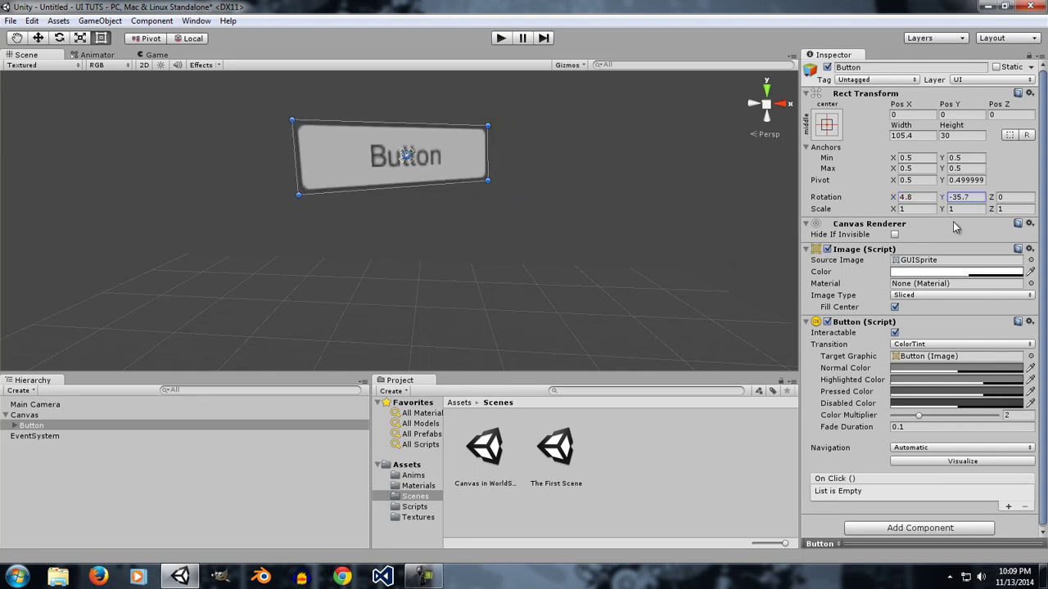
pyautogui.click(930, 202)
pyautogui.write('0')
pyautogui.click(979, 198)
pyautogui.write('0')
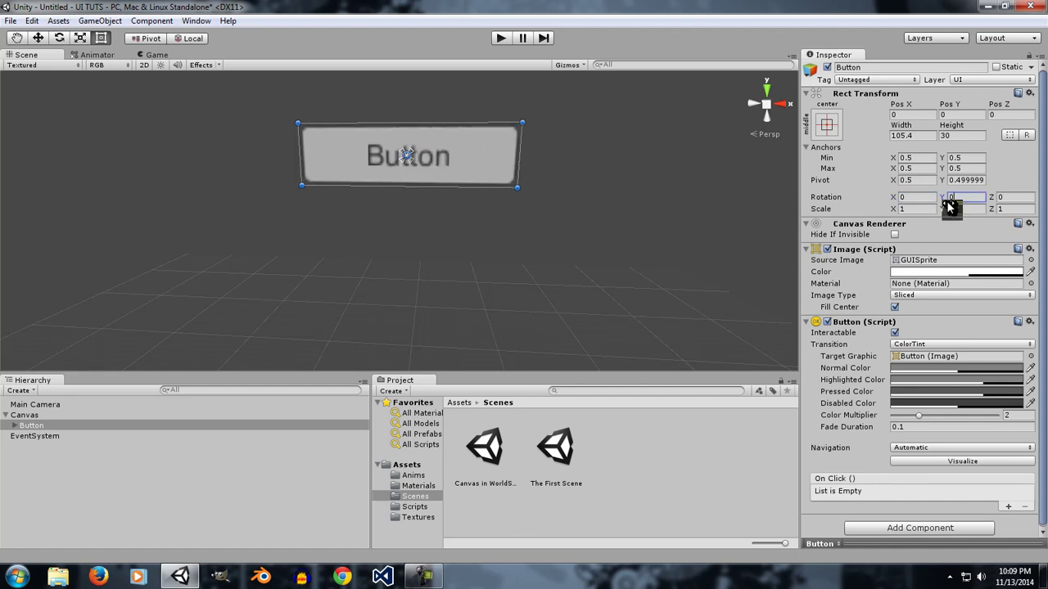
# Stretch the Button horizontally to Scale X 1.15
pyautogui.click(892, 210)
pyautogui.moveTo(890, 210)
pyautogui.mouseDown()
pyautogui.moveTo(861, 207)
pyautogui.moveTo(895, 204)
pyautogui.mouseUp()
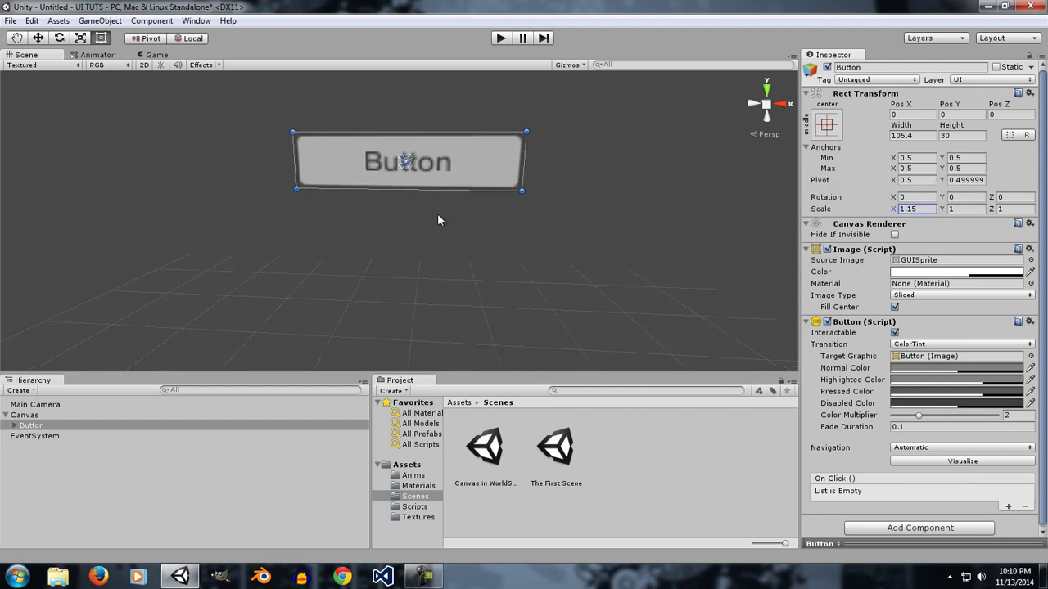
pyautogui.scroll(-8, 438, 213)
pyautogui.scroll(-2, 437, 213)
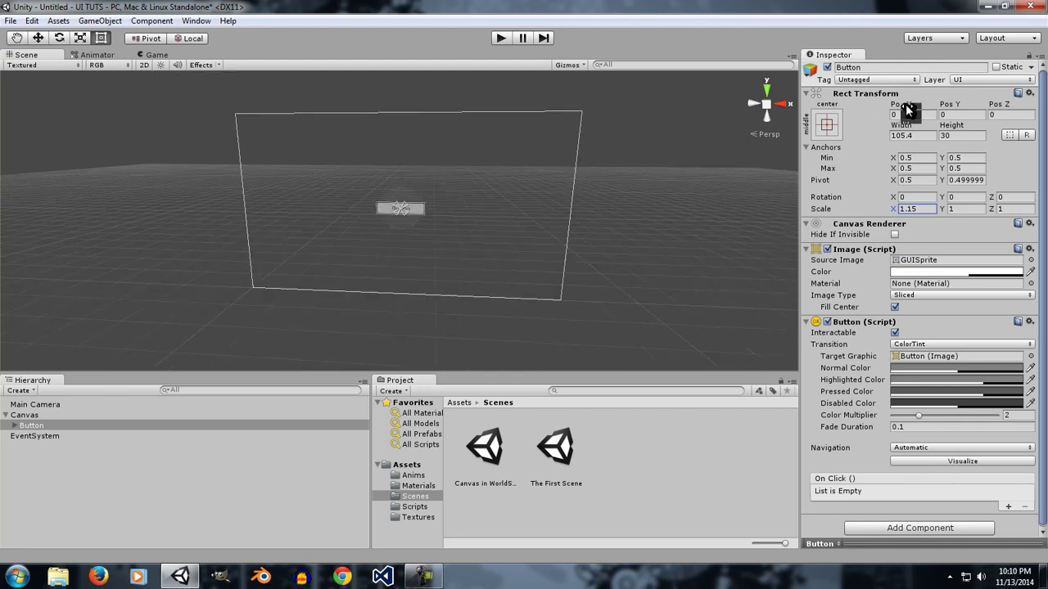
# Frame the Button and reset its Rect Transform to a 100 × 100 square at scale 1
pyautogui.doubleClick(11, 424)
pyautogui.click(1031, 94)
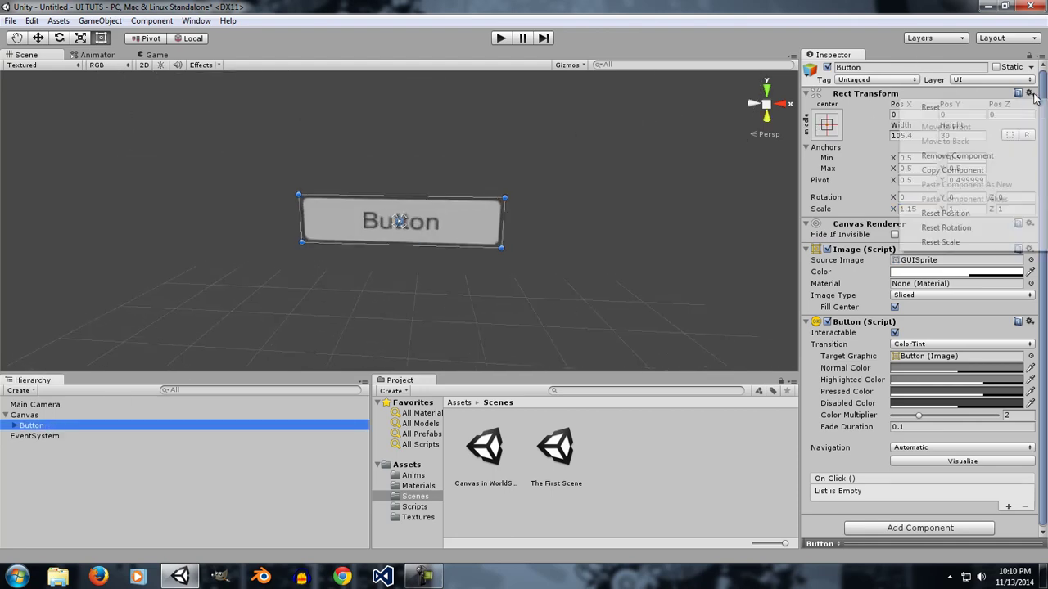
pyautogui.click(931, 107)
pyautogui.scroll(-3, 533, 157)
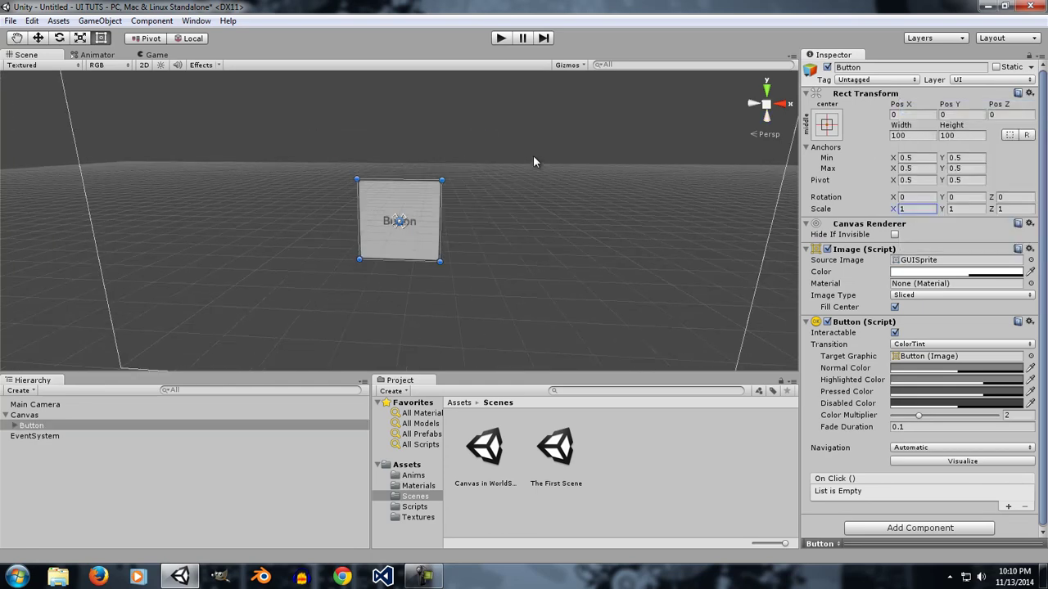
pyautogui.scroll(-3, 533, 155)
pyautogui.scroll(3, 419, 243)
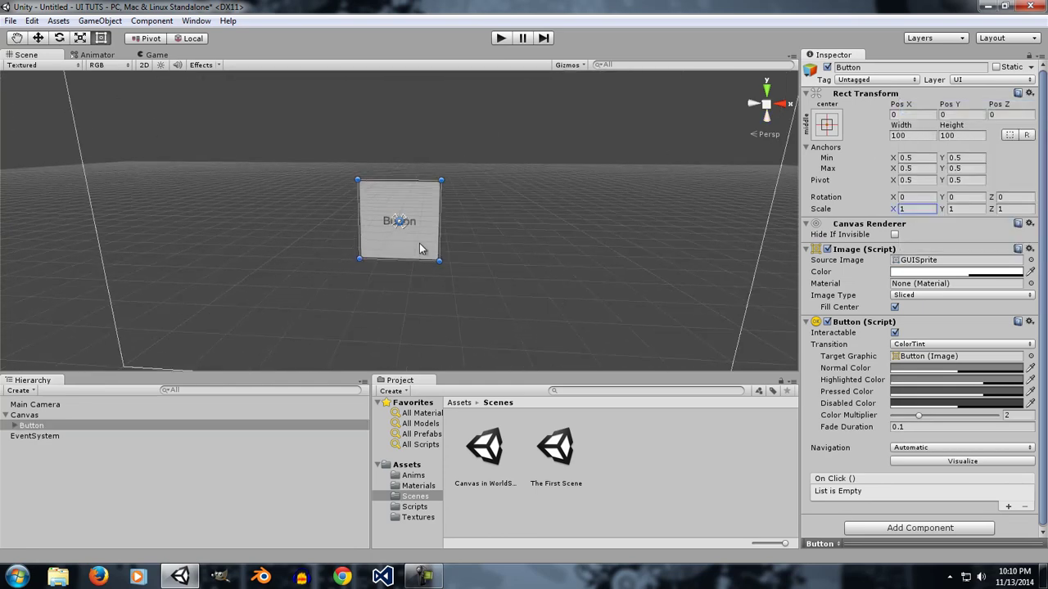
# Split the Button's anchors to Min (0.5, 0.395642) and Max (0.567, 0.5)
pyautogui.moveTo(548, 269); pyautogui.dragTo(555, 240, button='middle')
pyautogui.moveTo(565, 273); pyautogui.dragTo(557, 270, button='middle')
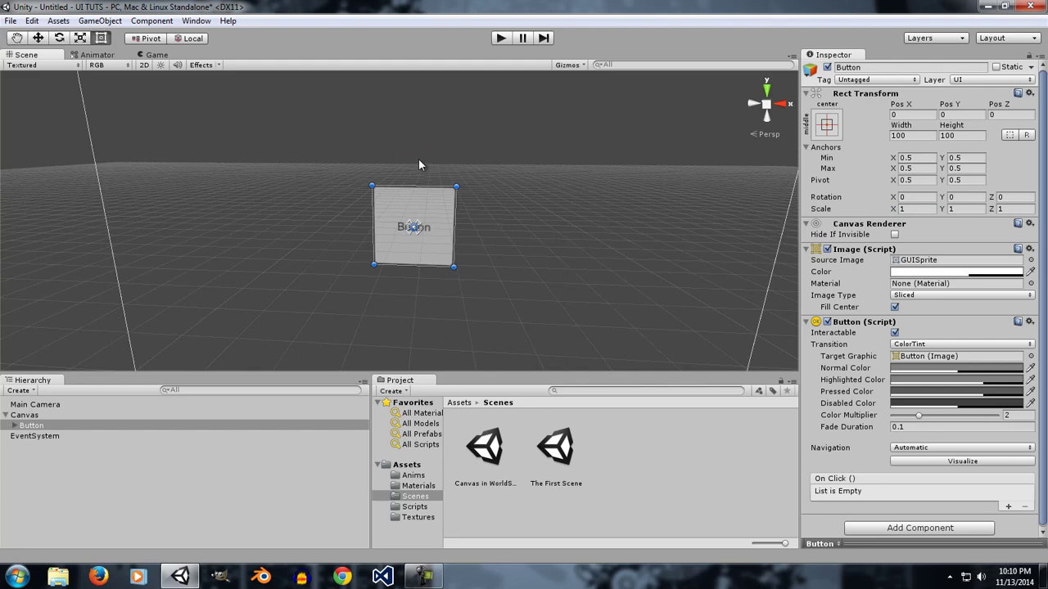
pyautogui.scroll(-2, 472, 242)
pyautogui.scroll(2, 472, 245)
pyautogui.scroll(4, 468, 255)
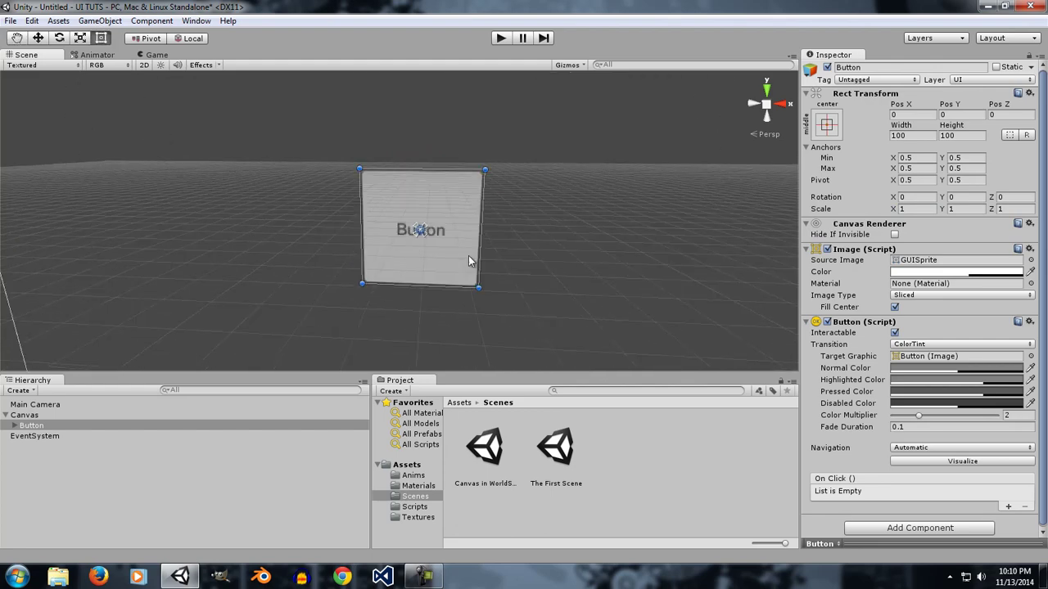
pyautogui.moveTo(468, 255); pyautogui.dragTo(430, 157, button='middle')
pyautogui.scroll(-6, 432, 160)
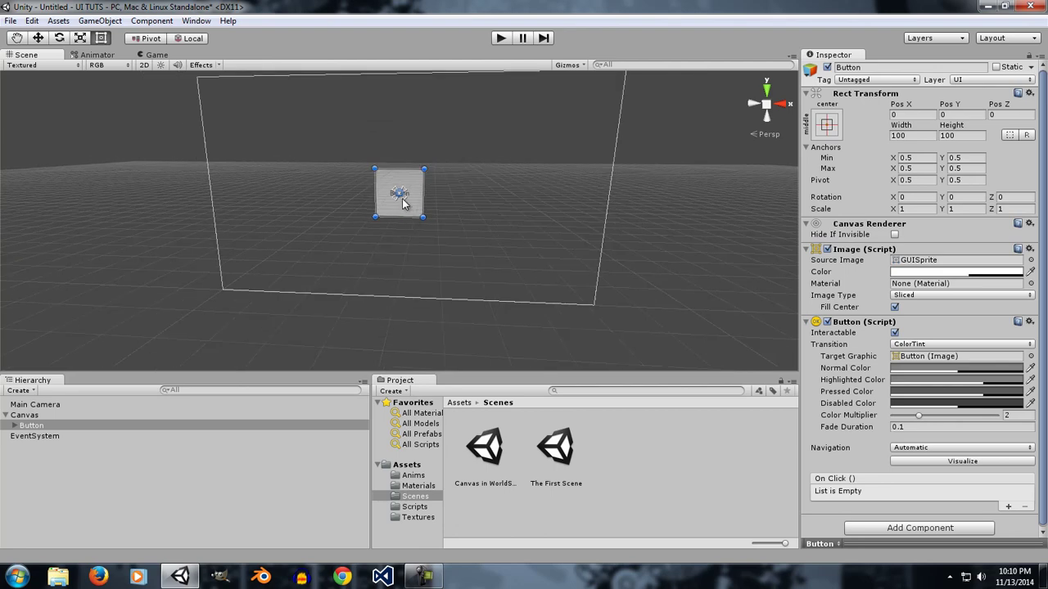
pyautogui.moveTo(405, 204); pyautogui.dragTo(430, 220)
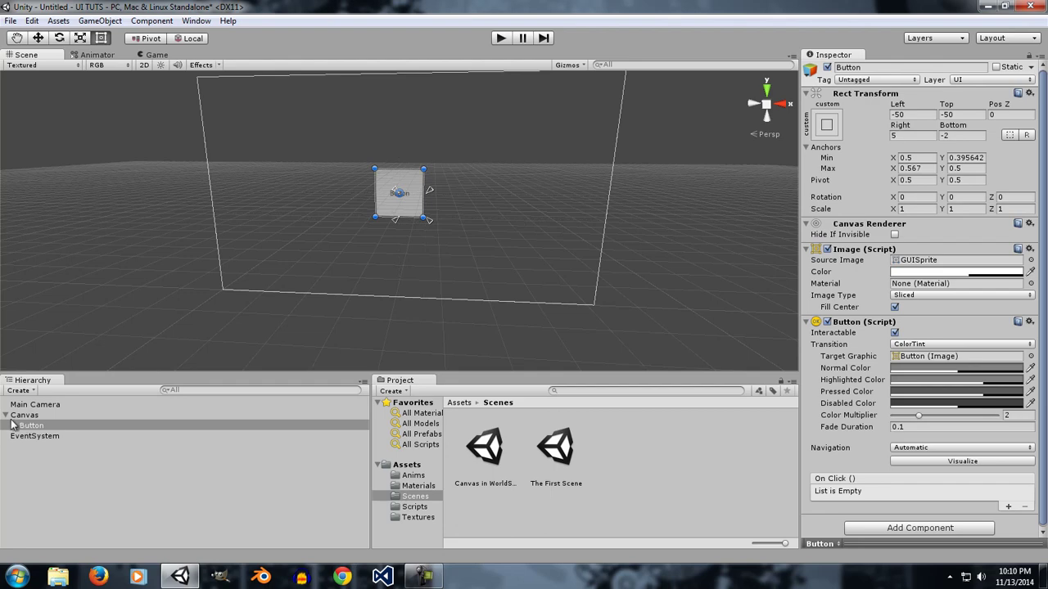
# Reselect the Button in the Hierarchy and delete it
pyautogui.click(33, 404)
pyautogui.click(35, 425)
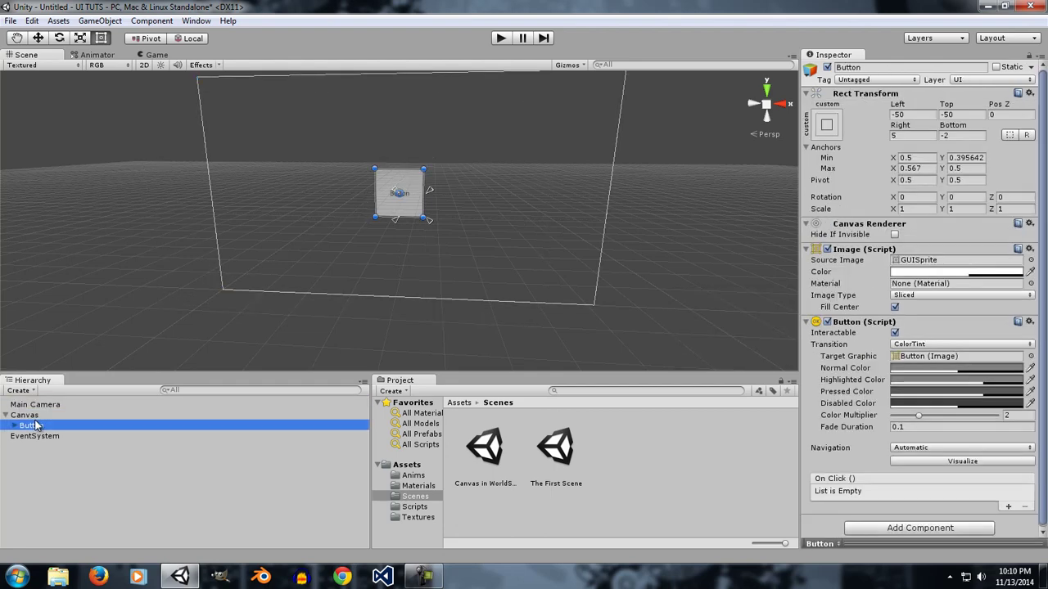
pyautogui.press('Delete')
# Add a UI Panel as a child of the Canvas
pyautogui.doubleClick(26, 417)
pyautogui.rightClick(25, 420)
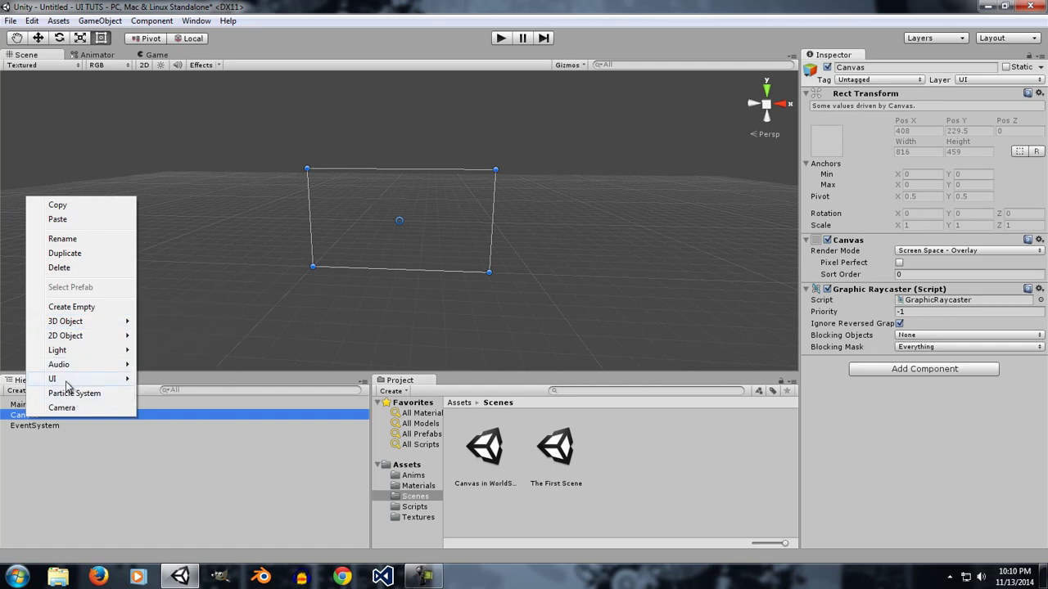
pyautogui.moveTo(82, 379)
pyautogui.click(192, 381)
pyautogui.rightClick(47, 420)
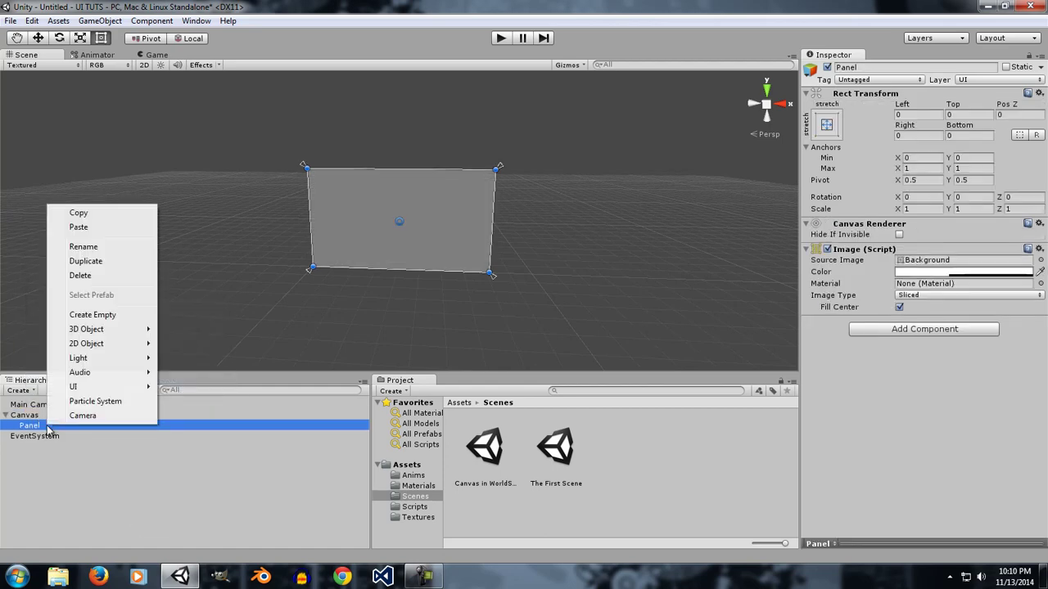
pyautogui.click(117, 78)
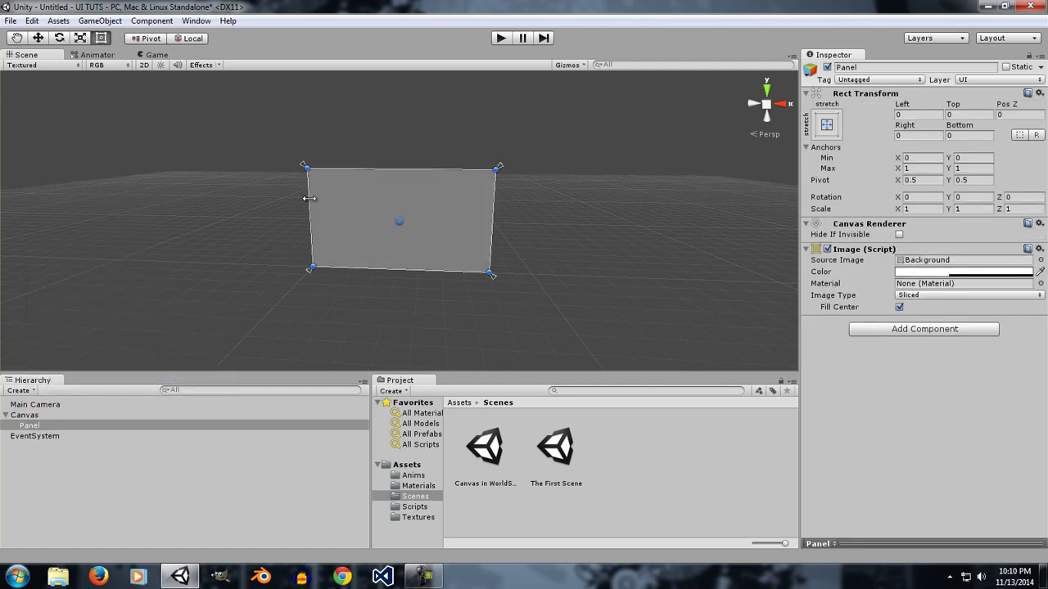
# Resize the Panel to offsets Left 384, Top 34, Right 176, Bottom 90, right of centre
pyautogui.moveTo(306, 199); pyautogui.dragTo(393, 200)
pyautogui.moveTo(494, 206); pyautogui.dragTo(453, 205)
pyautogui.moveTo(401, 168)
pyautogui.mouseDown()
pyautogui.moveTo(416, 187)
pyautogui.moveTo(416, 177)
pyautogui.mouseUp()
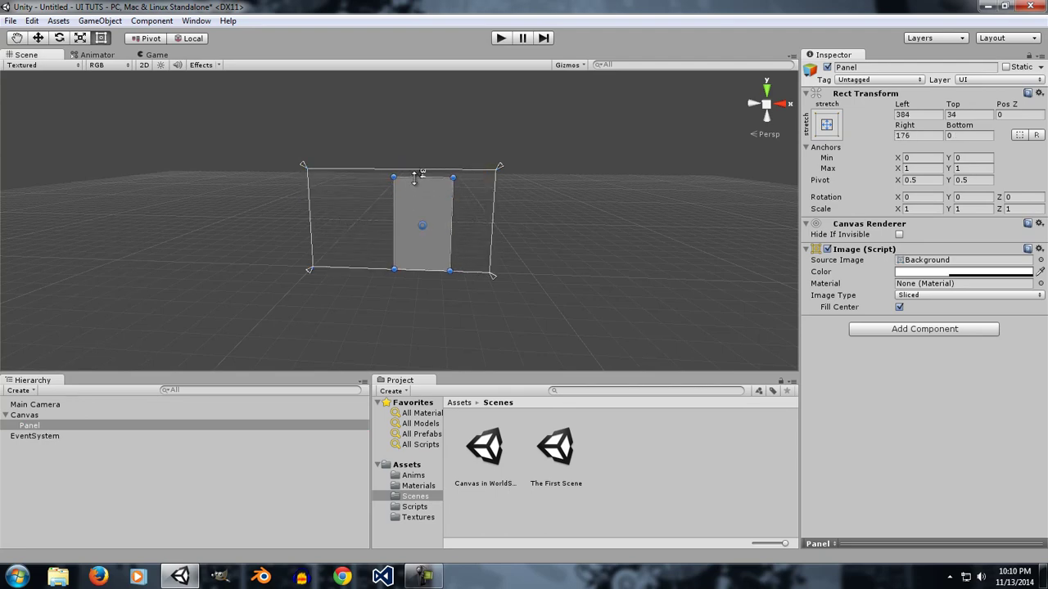
pyautogui.moveTo(424, 266); pyautogui.dragTo(424, 254)
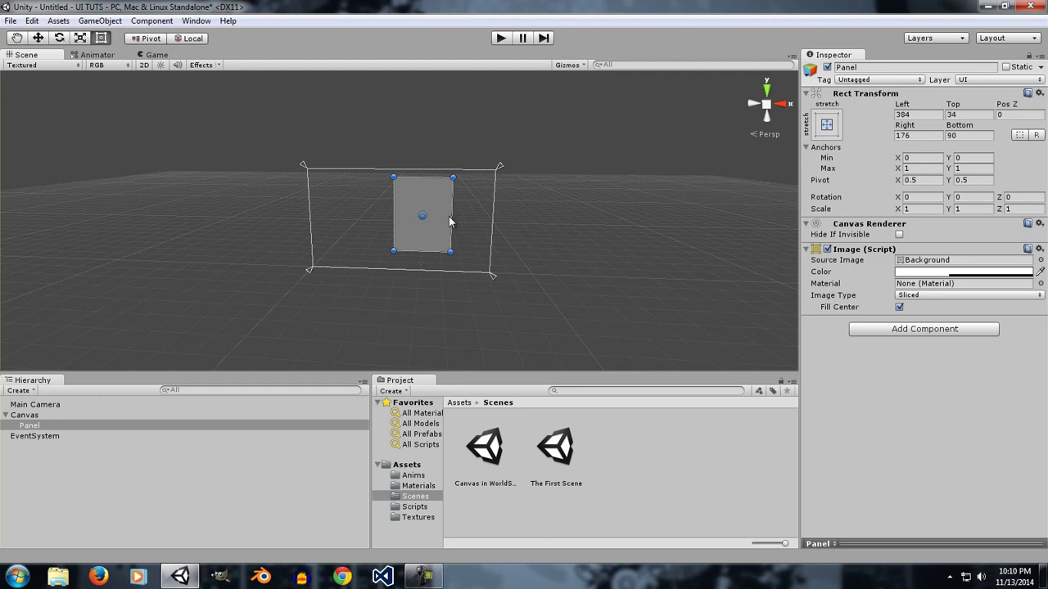
pyautogui.moveTo(449, 216); pyautogui.dragTo(463, 219)
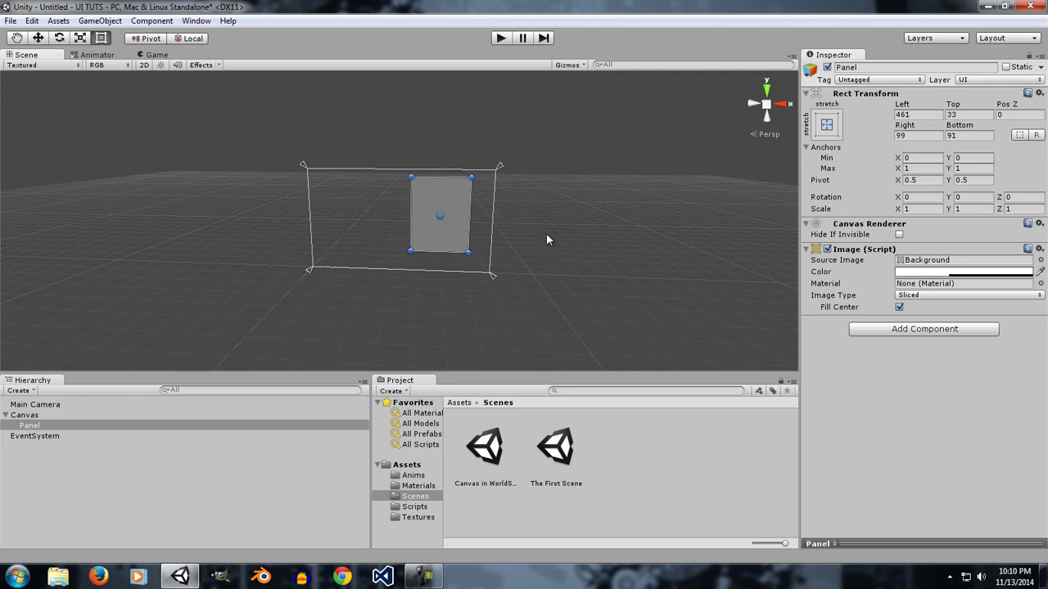
# Create a centred 130×30 UI Button under the Panel and frame it in the Scene view
pyautogui.rightClick(45, 425)
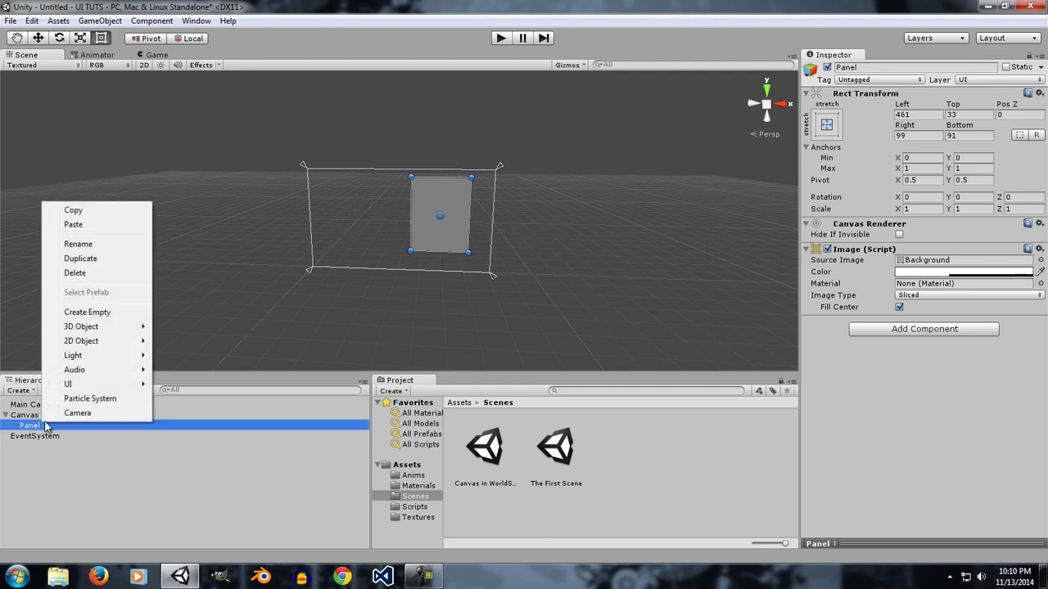
pyautogui.moveTo(99, 385)
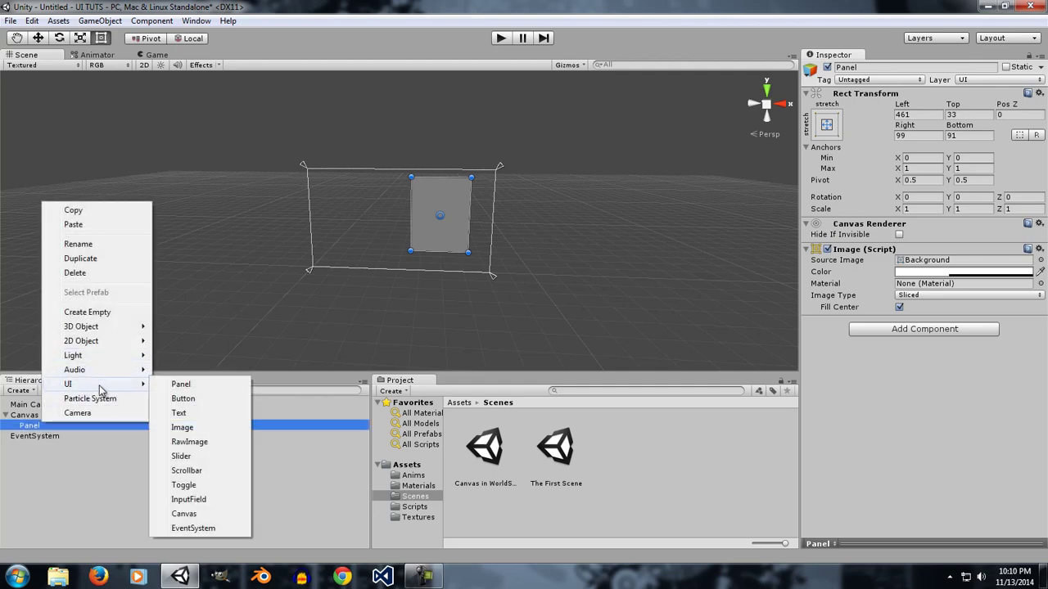
pyautogui.click(176, 399)
pyautogui.doubleClick(62, 437)
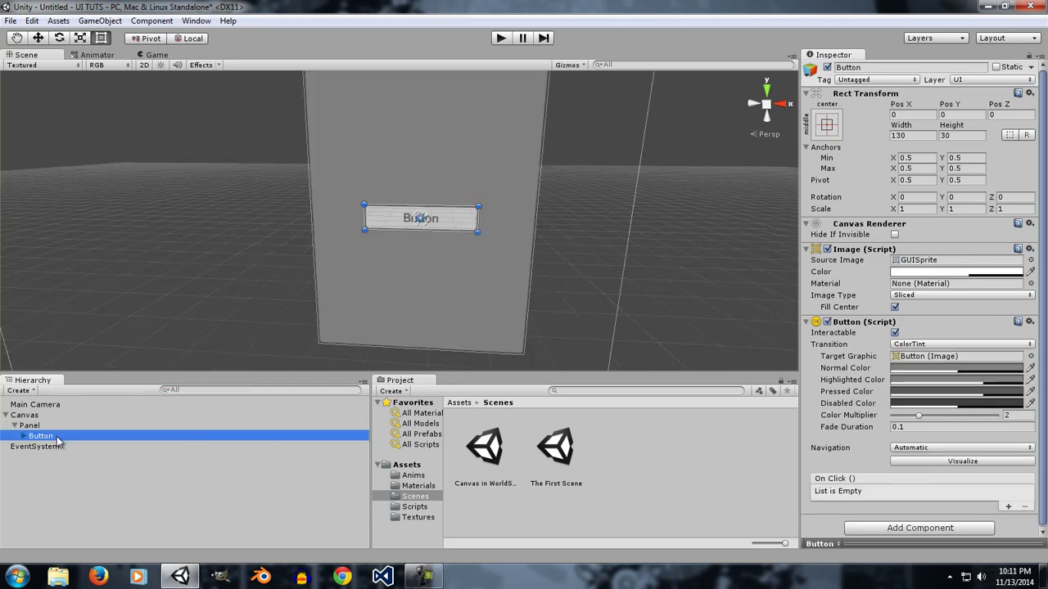
pyautogui.scroll(-5, 347, 255)
pyautogui.scroll(5, 357, 250)
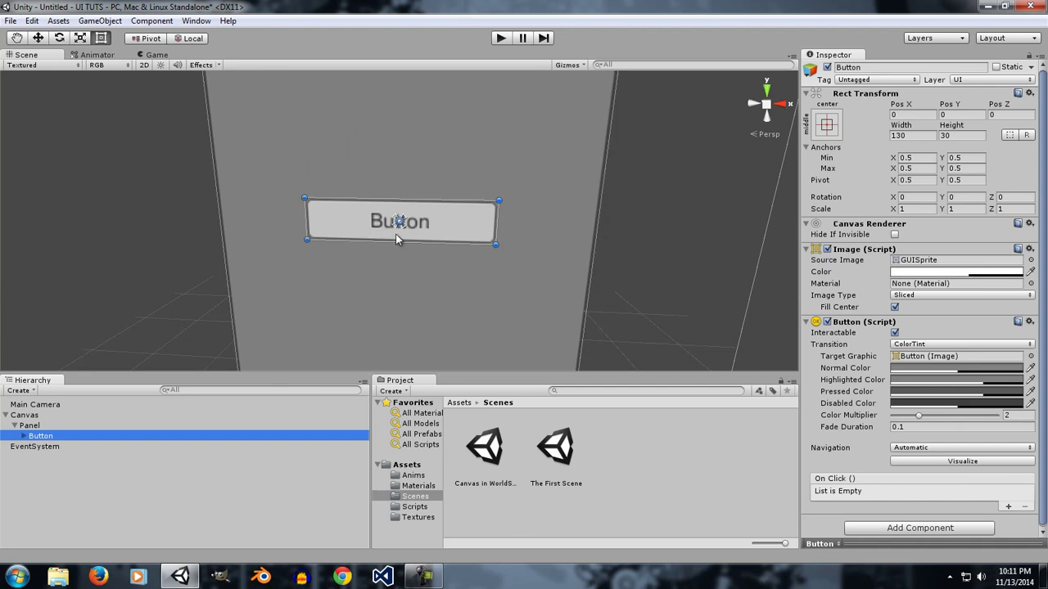
pyautogui.scroll(-5, 400, 227)
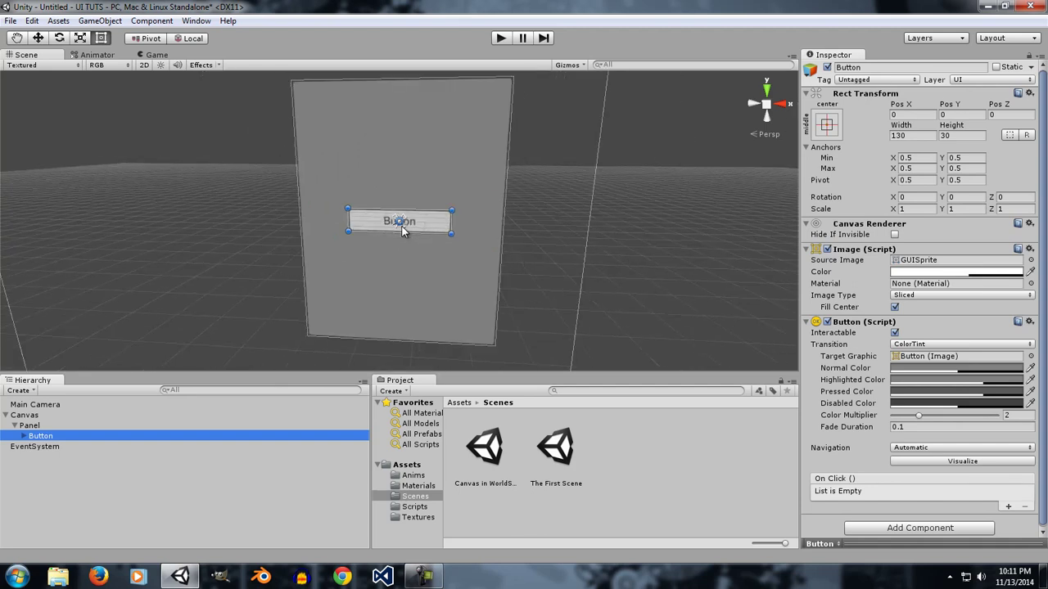
pyautogui.scroll(-3, 402, 225)
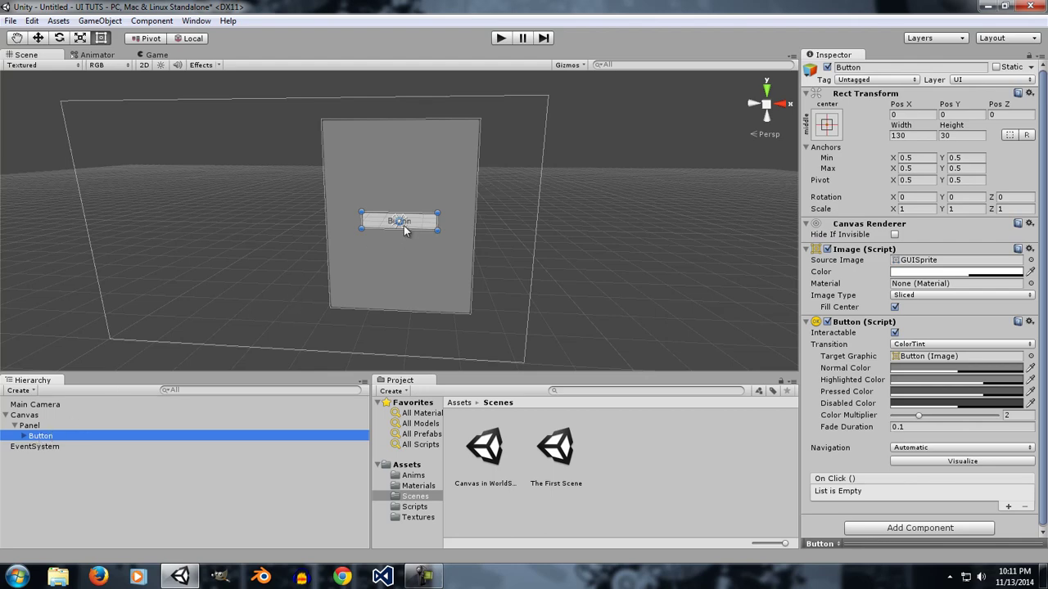
pyautogui.scroll(3, 404, 225)
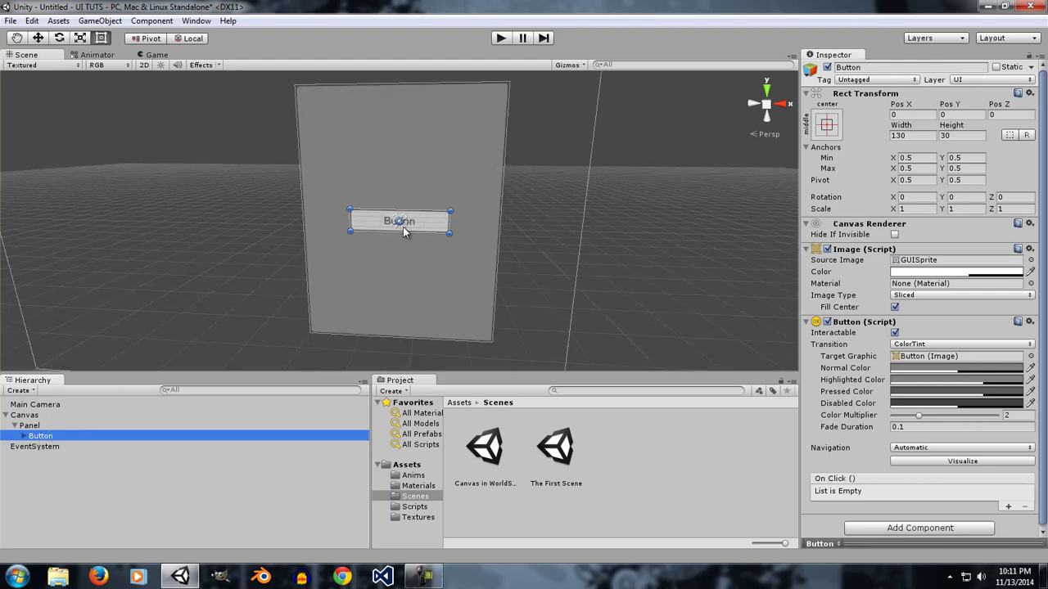
# Move the Button's anchors toward the bottom-right, stretch them across the Panel, then pull them inward
pyautogui.moveTo(402, 227); pyautogui.dragTo(499, 348)
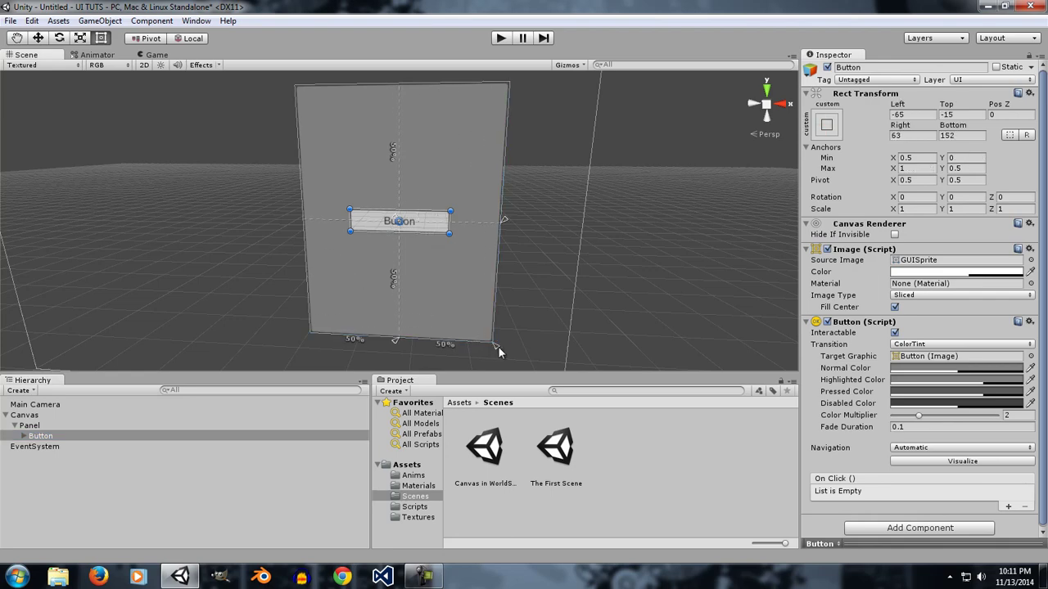
pyautogui.moveTo(390, 225); pyautogui.dragTo(274, 79)
pyautogui.scroll(-5, 302, 185)
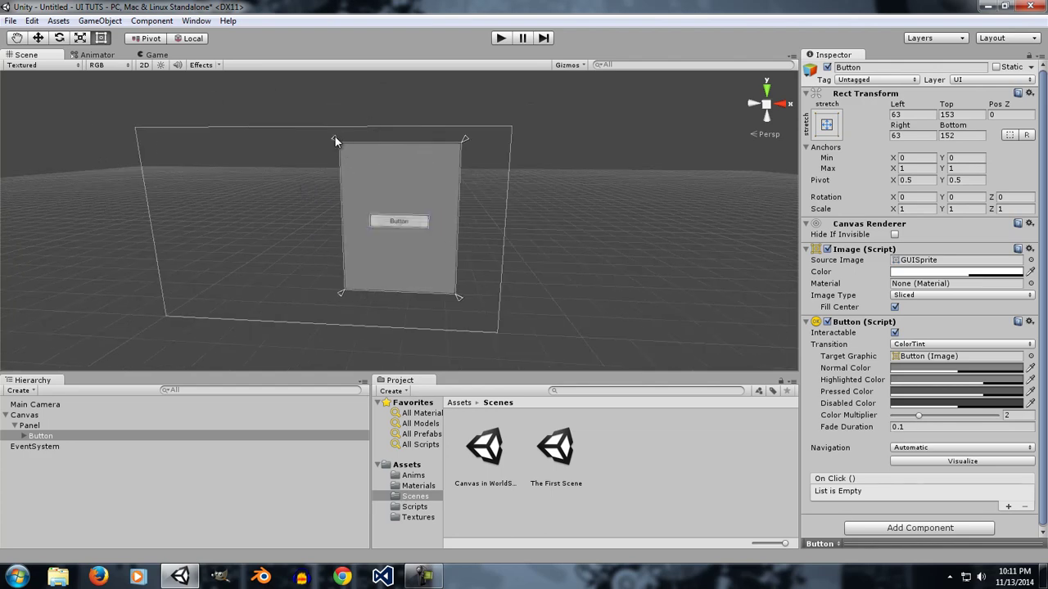
pyautogui.moveTo(334, 136); pyautogui.dragTo(360, 205)
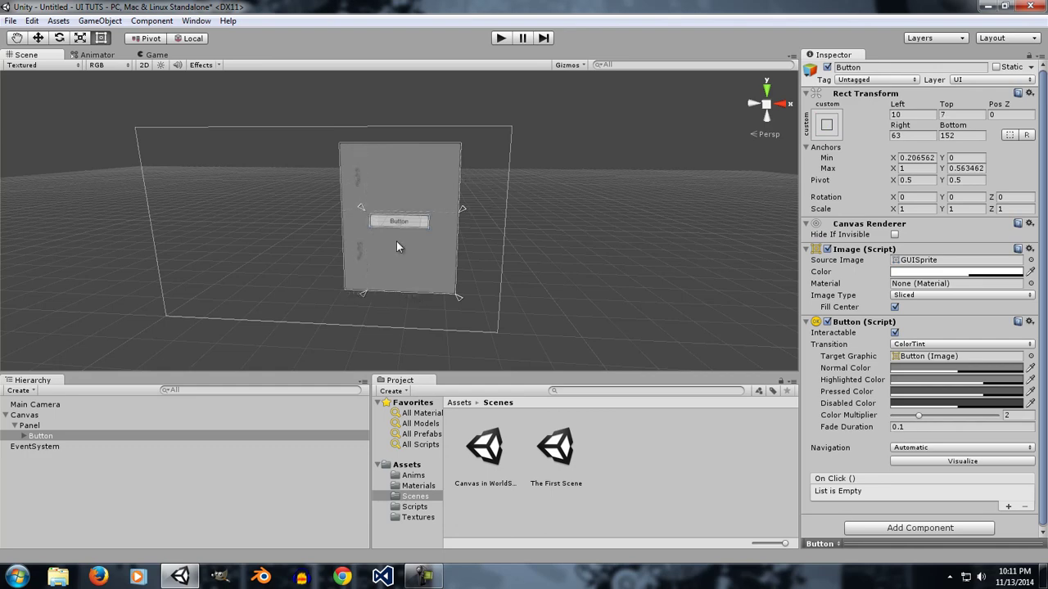
pyautogui.moveTo(461, 297); pyautogui.dragTo(404, 225)
# Collapse the Button's anchors back to its centre (0.5) and enter Play mode
pyautogui.press('f')
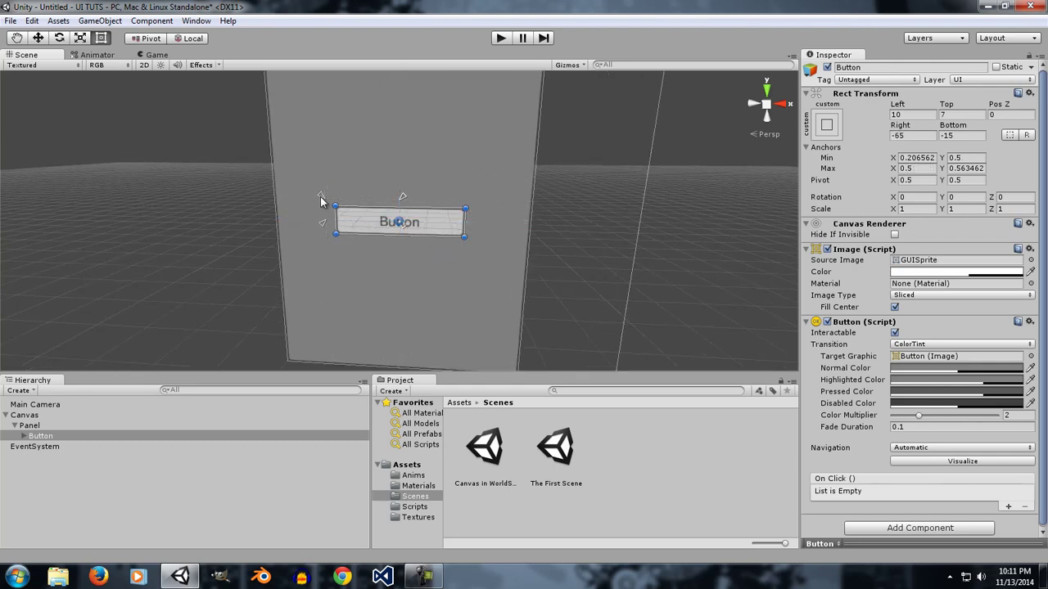
pyautogui.moveTo(320, 201); pyautogui.dragTo(400, 222)
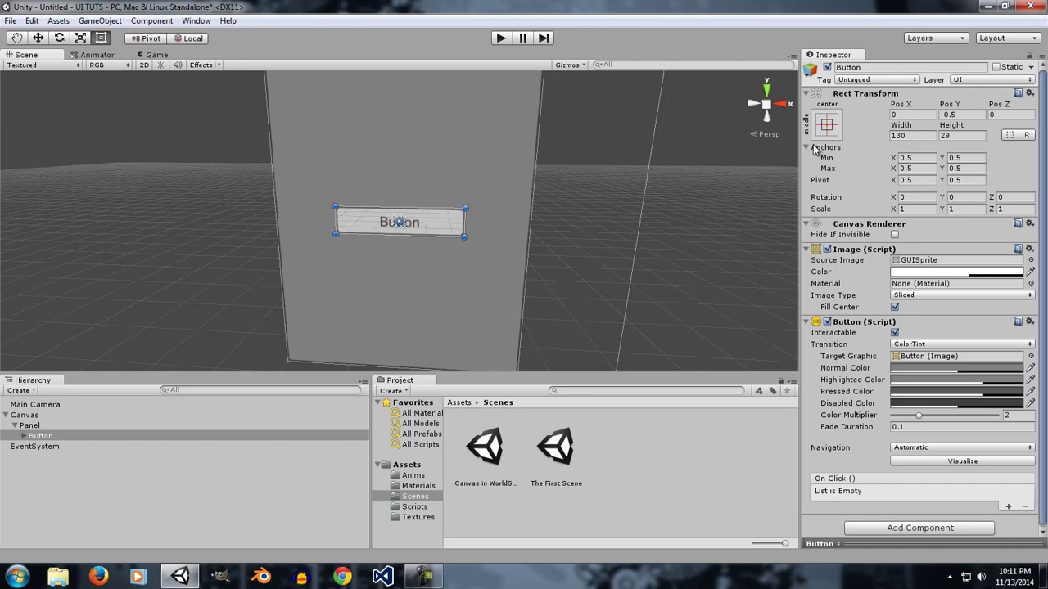
pyautogui.click(500, 38)
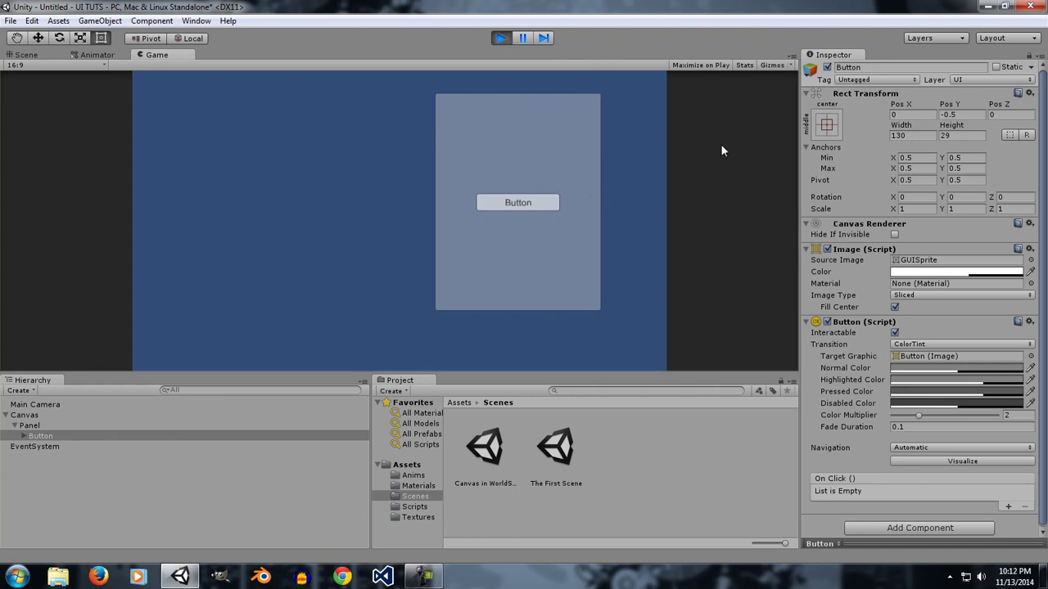
# Preview the Game view at 5:4, test-click the Button, then stop Play mode
pyautogui.click(84, 68)
pyautogui.click(69, 92)
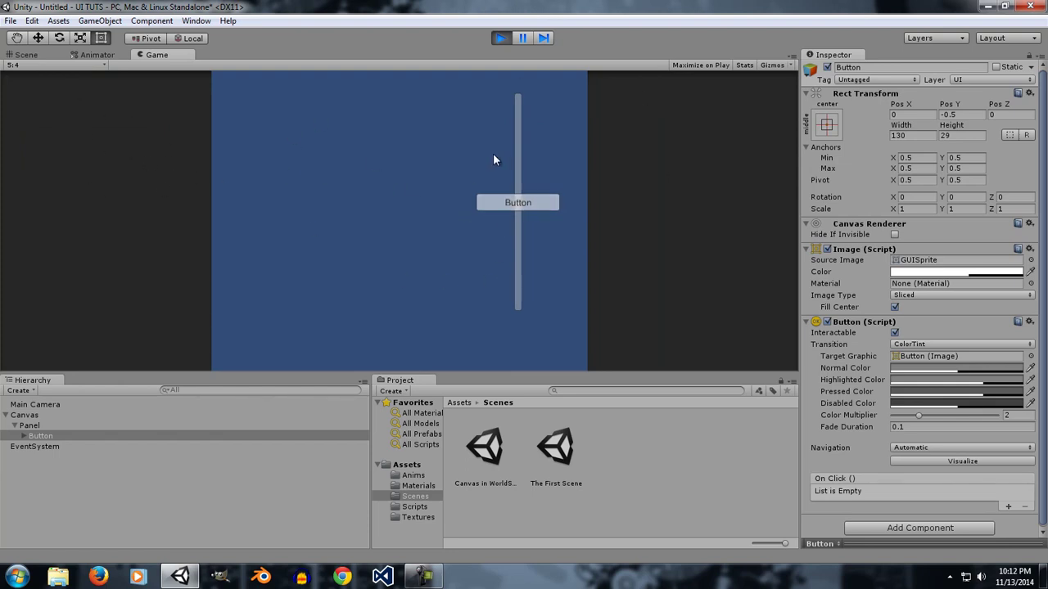
pyautogui.click(518, 202)
pyautogui.click(501, 38)
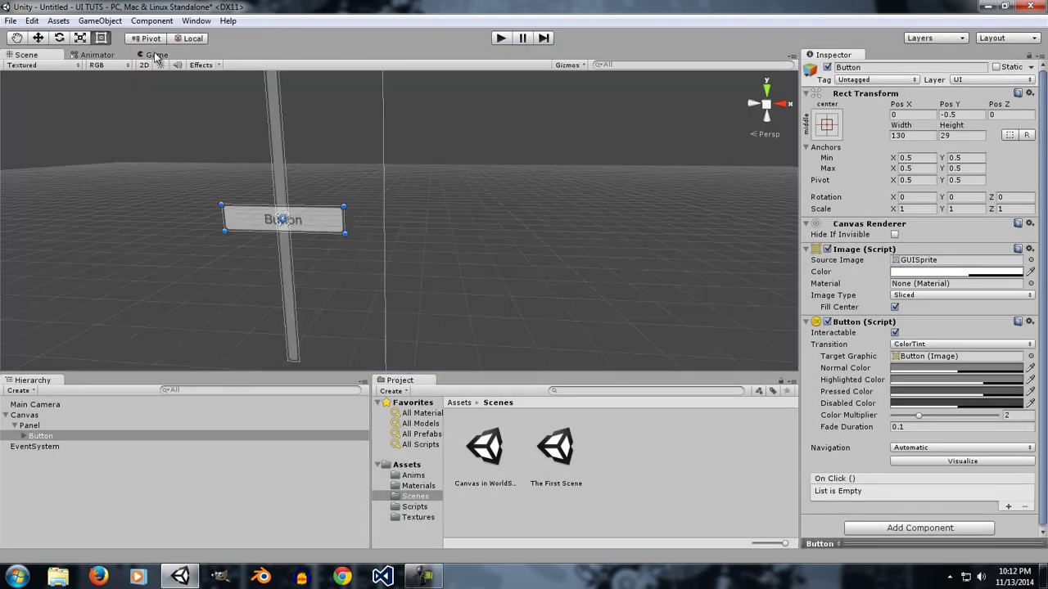
# Set the Game view back to Free Aspect and return to the Scene view
pyautogui.click(155, 55)
pyautogui.click(51, 55)
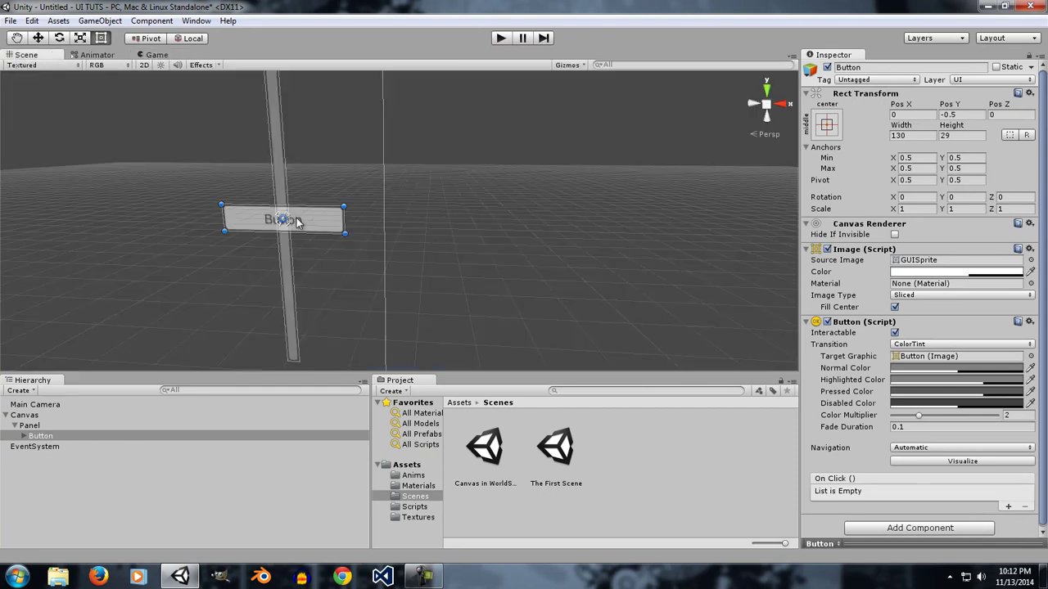
pyautogui.click(143, 57)
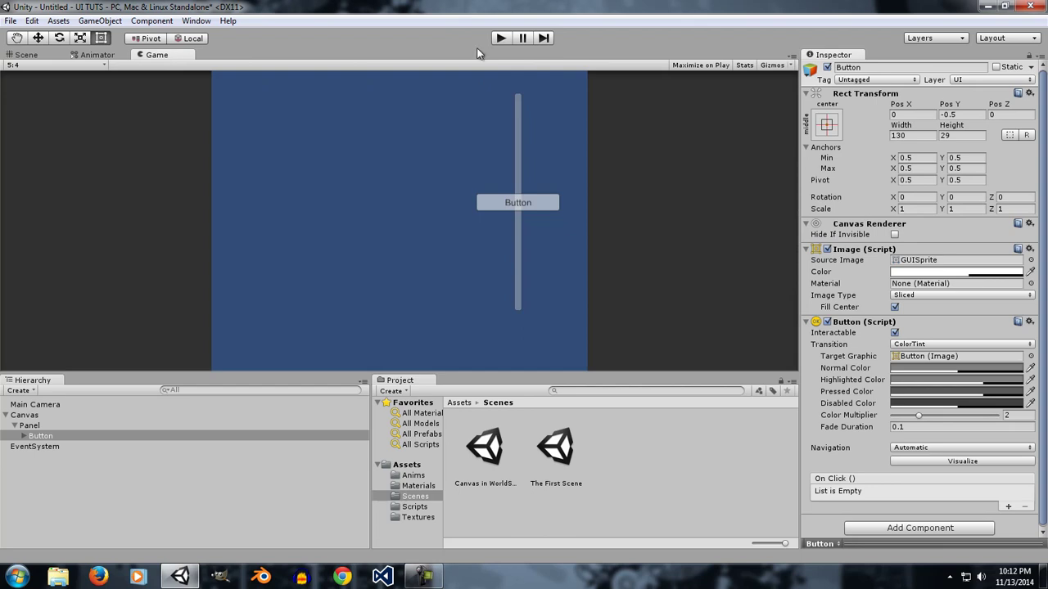
pyautogui.click(54, 64)
pyautogui.click(114, 73)
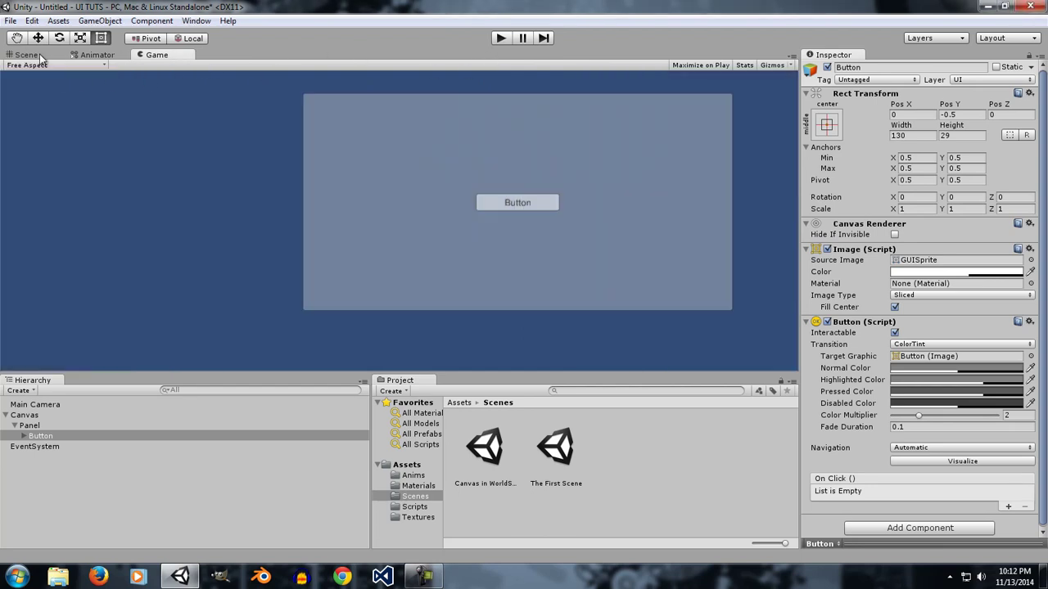
pyautogui.hotkey('ctrl', '1')
pyautogui.scroll(-5, 447, 210)
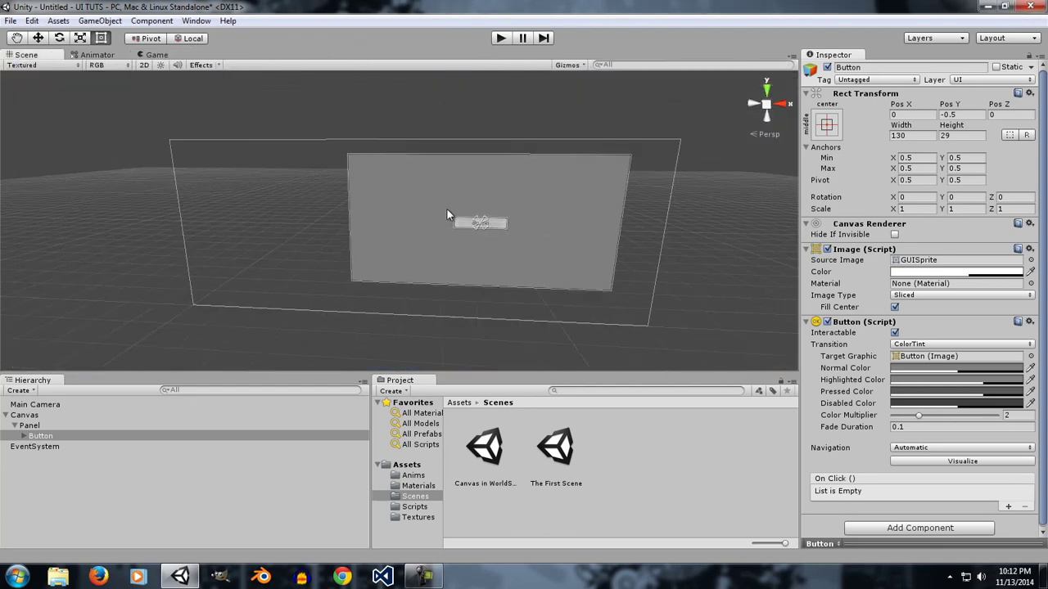
# Split the Button's anchors to Min (0.5, 0.437) and Max (0.597, 0.5), then play-test in the Game view
pyautogui.scroll(2, 512, 254)
pyautogui.scroll(2, 513, 259)
pyautogui.moveTo(568, 225); pyautogui.dragTo(426, 227, button='middle')
pyautogui.scroll(2, 418, 158)
pyautogui.keyDown('alt'); pyautogui.moveTo(426, 228); pyautogui.dragTo(467, 232); pyautogui.keyUp('alt')
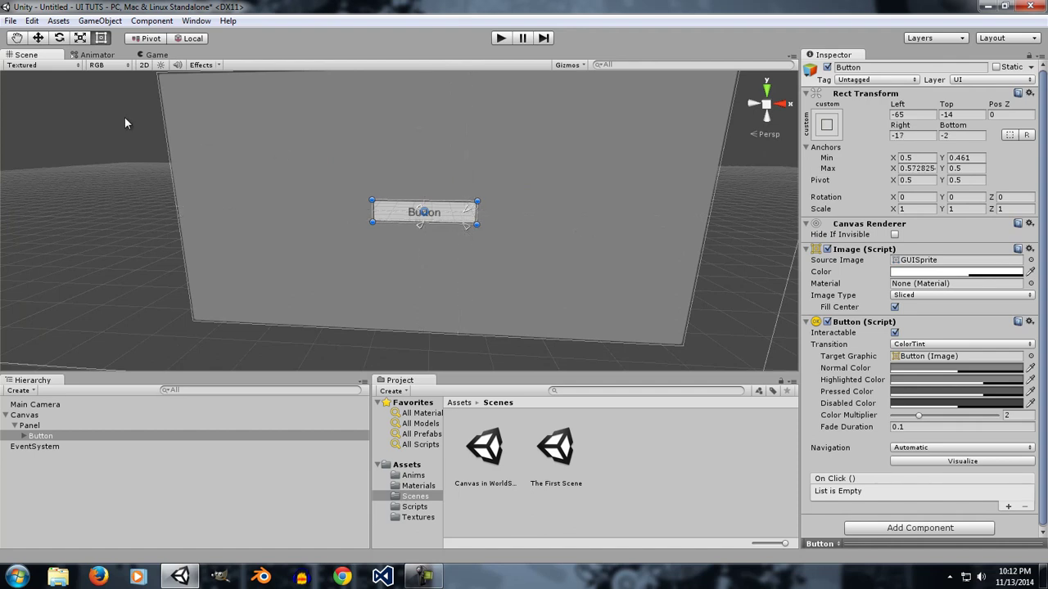
pyautogui.moveTo(465, 227); pyautogui.dragTo(479, 236)
pyautogui.click(160, 55)
pyautogui.click(507, 38)
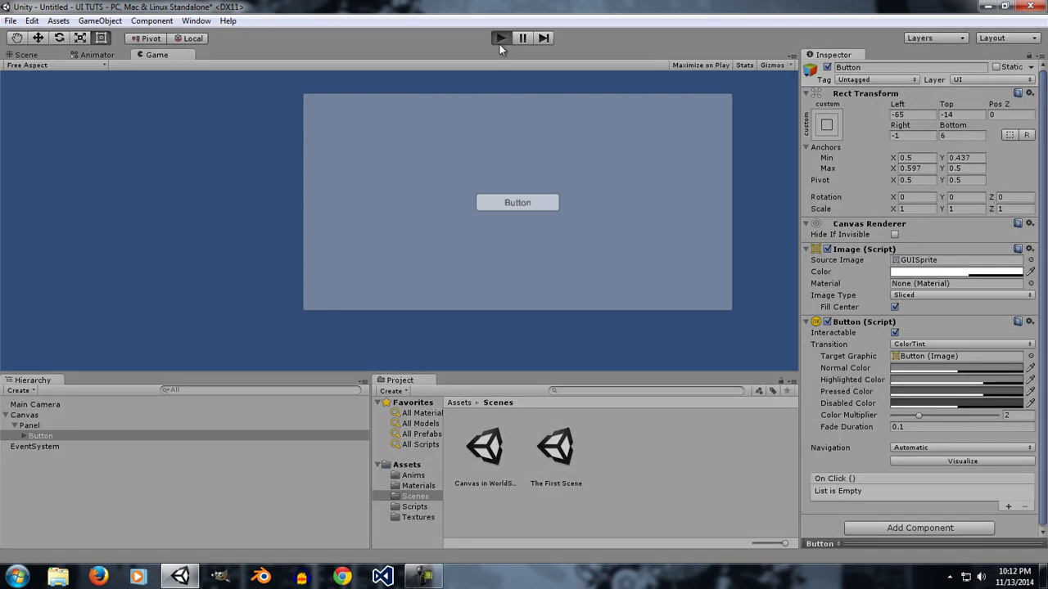
# Preview the layout at 16:9 aspect, then stop Play mode and return to the Scene view
pyautogui.click(93, 65)
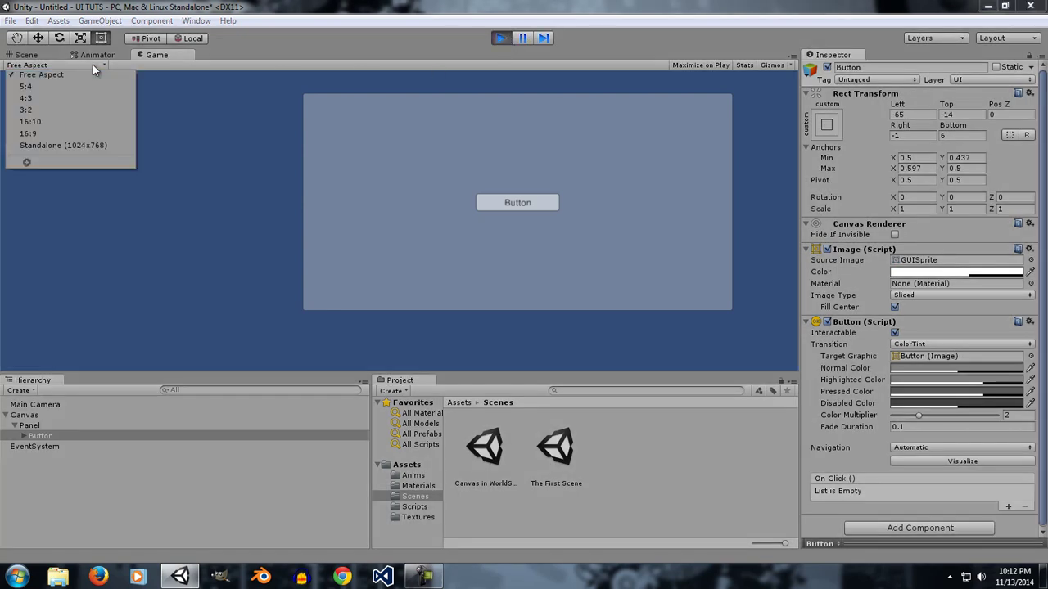
pyautogui.click(59, 136)
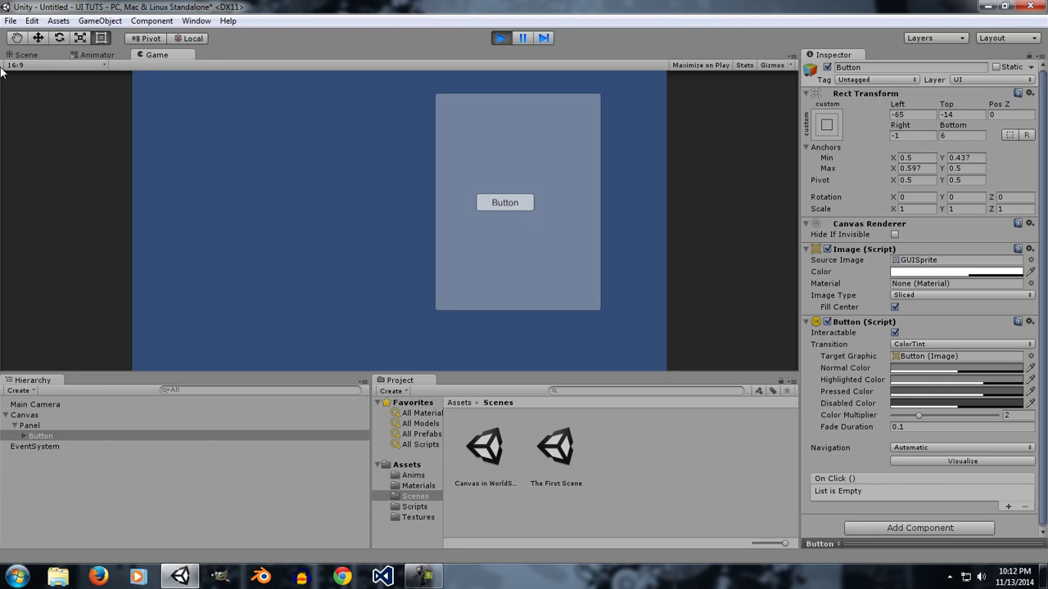
pyautogui.click(495, 38)
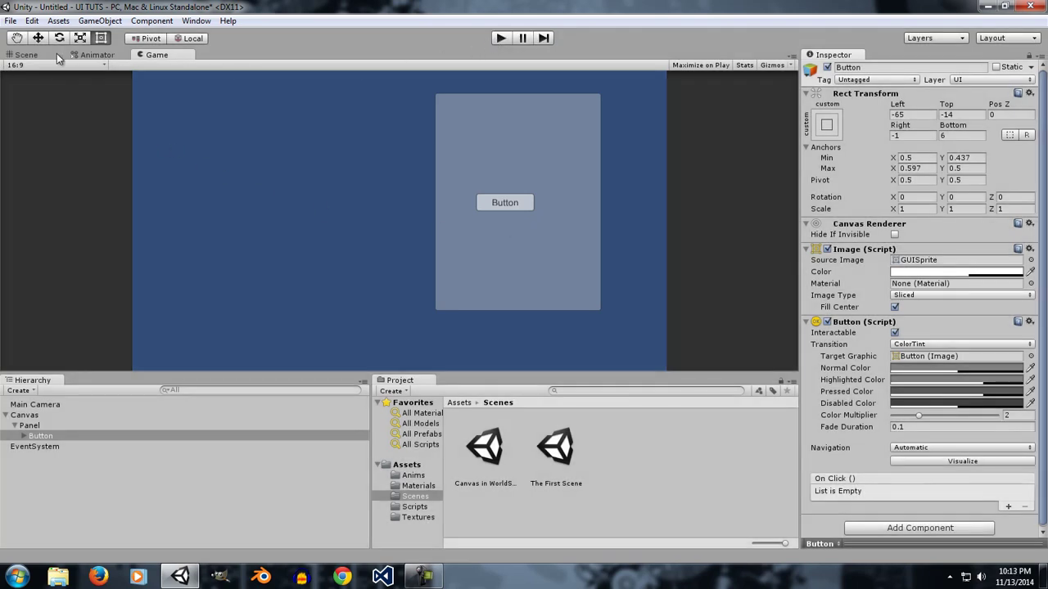
pyautogui.click(54, 55)
# Place the Button's anchors on its corners at Min (0.254, 0.455), Max (0.601, 0.539), undoing a trial rotation
pyautogui.moveTo(281, 229); pyautogui.dragTo(379, 244, button='middle')
pyautogui.scroll(5, 379, 245)
pyautogui.scroll(-2, 374, 221)
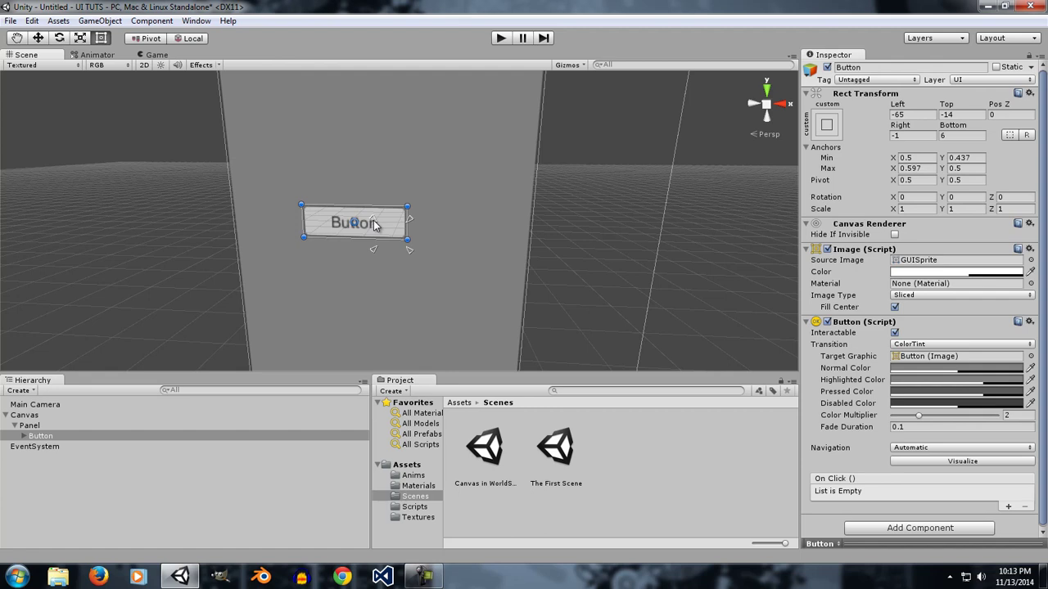
pyautogui.moveTo(374, 225); pyautogui.dragTo(301, 209)
pyautogui.moveTo(416, 256); pyautogui.dragTo(411, 250)
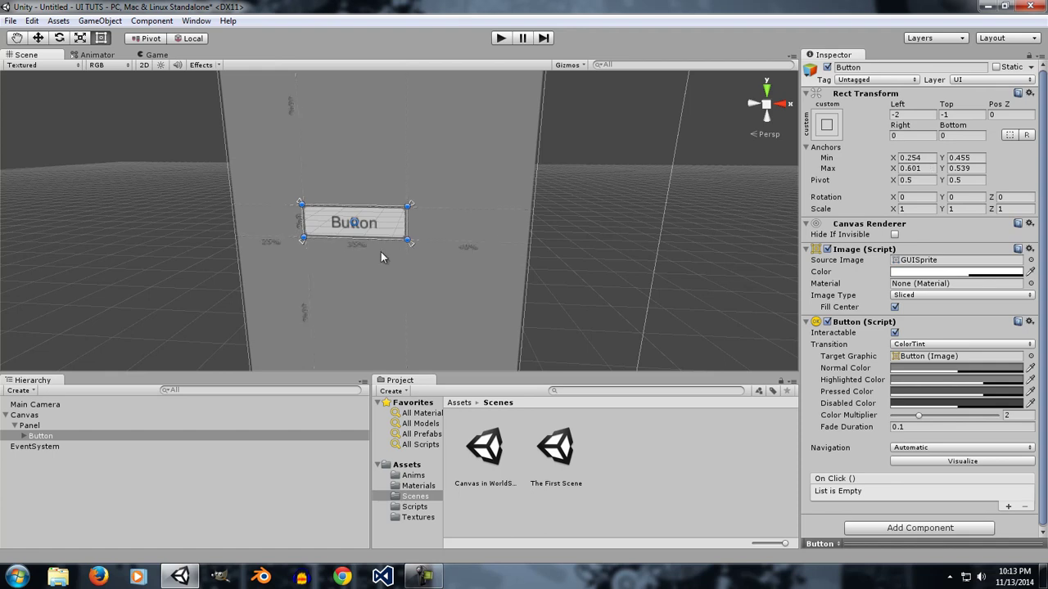
pyautogui.moveTo(304, 249); pyautogui.dragTo(300, 243)
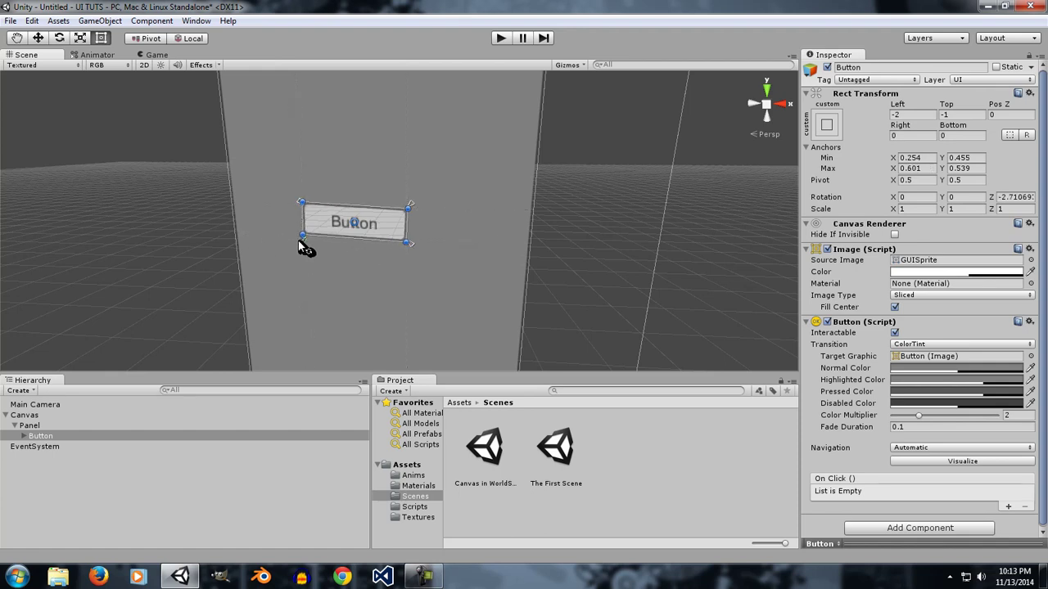
pyautogui.hotkey('ctrl', 'z')
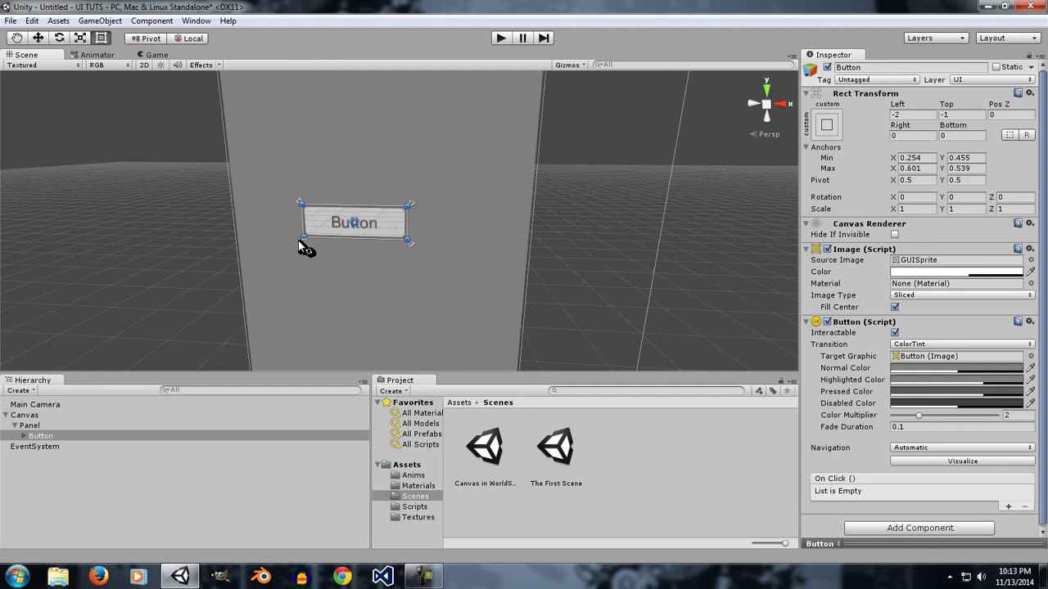
pyautogui.click(157, 57)
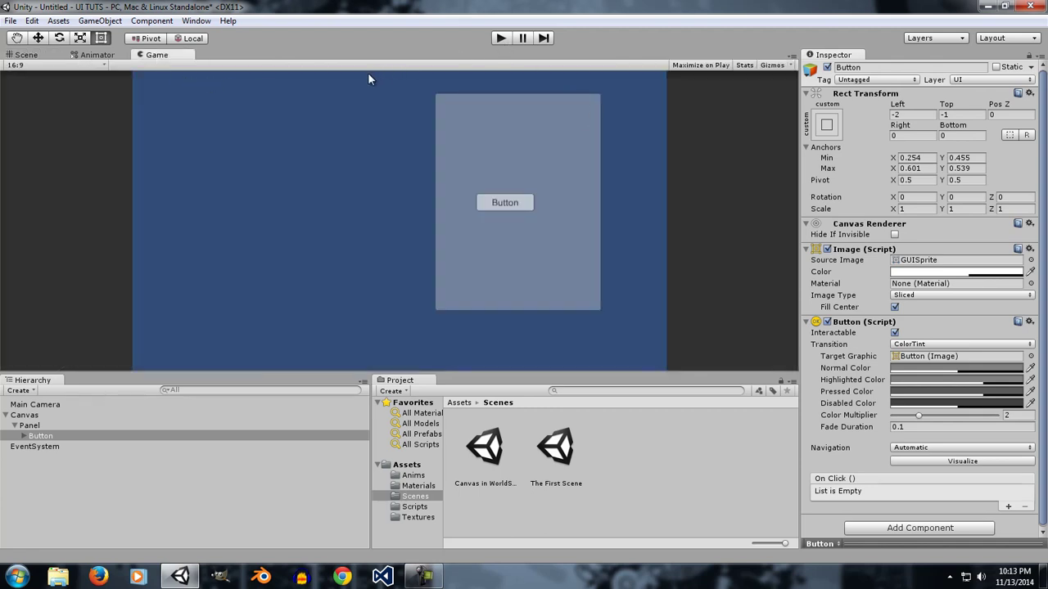
pyautogui.click(98, 65)
pyautogui.click(82, 73)
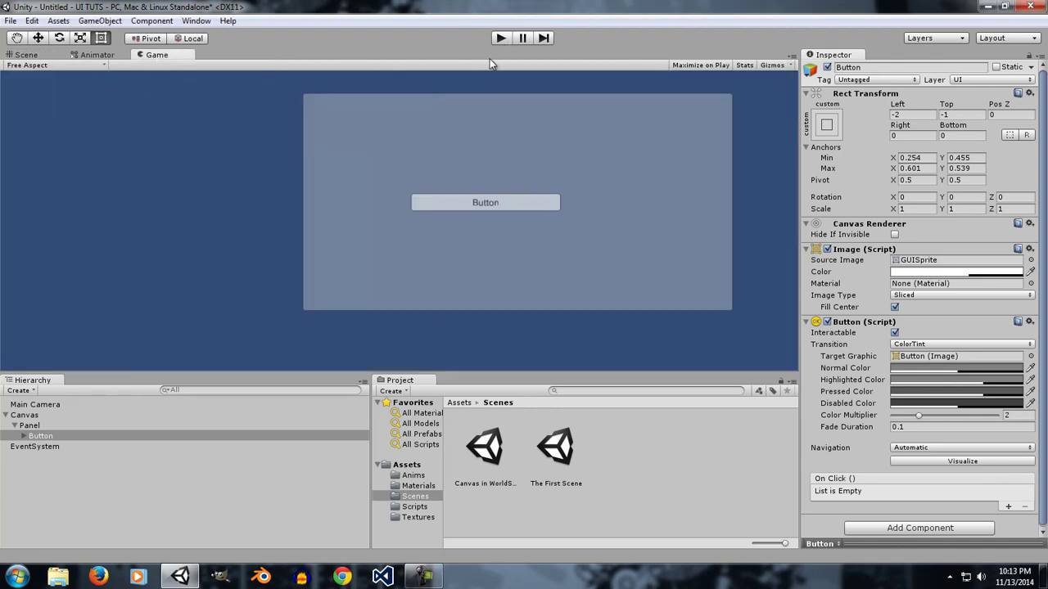
pyautogui.click(501, 39)
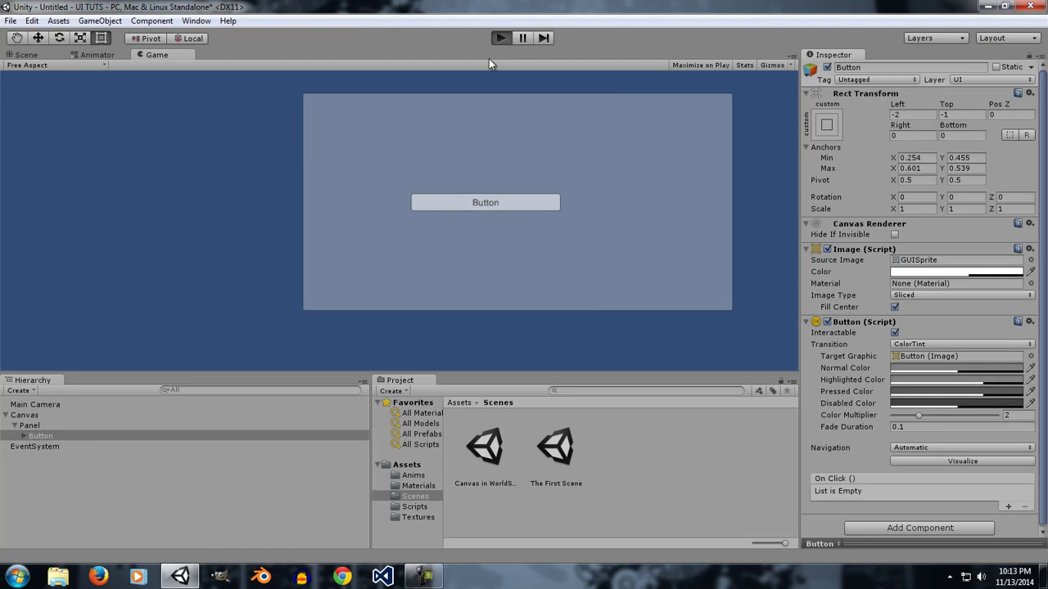
pyautogui.click(44, 66)
pyautogui.click(51, 86)
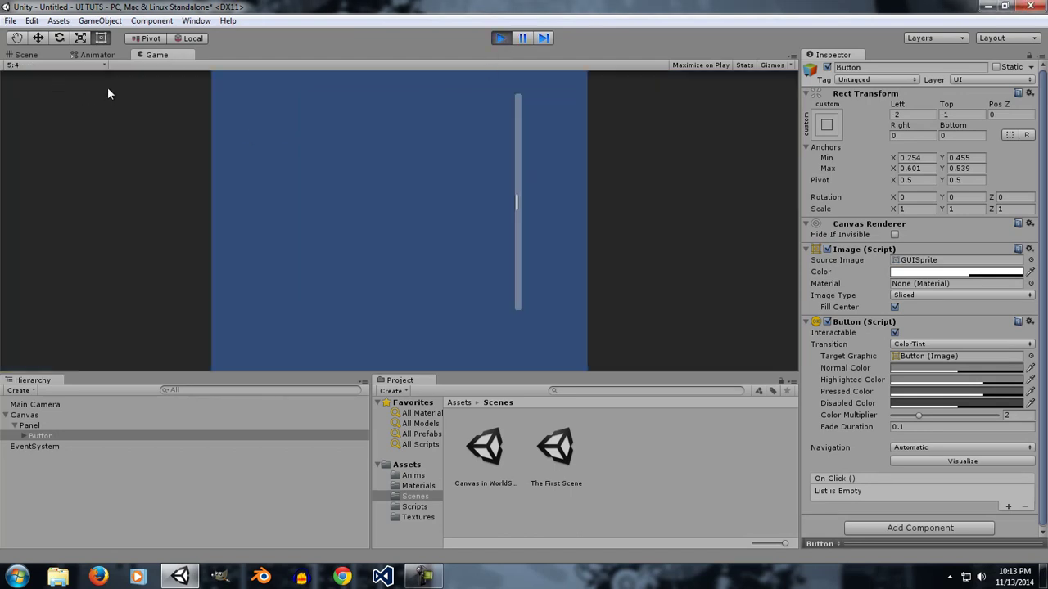
pyautogui.click(88, 64)
pyautogui.click(73, 107)
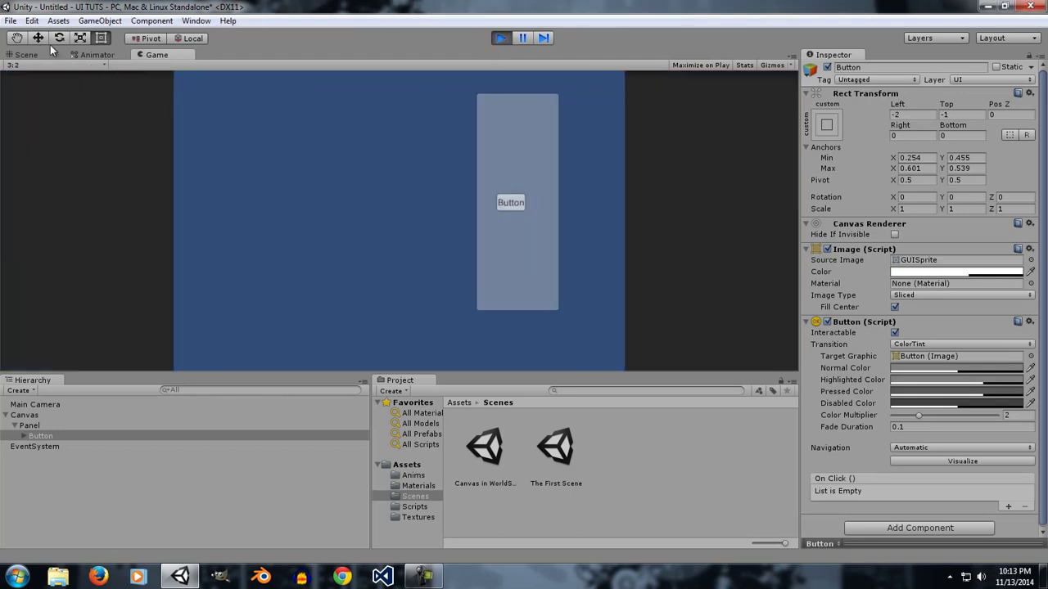
pyautogui.click(51, 63)
pyautogui.click(65, 113)
pyautogui.click(499, 39)
pyautogui.click(51, 64)
pyautogui.click(37, 74)
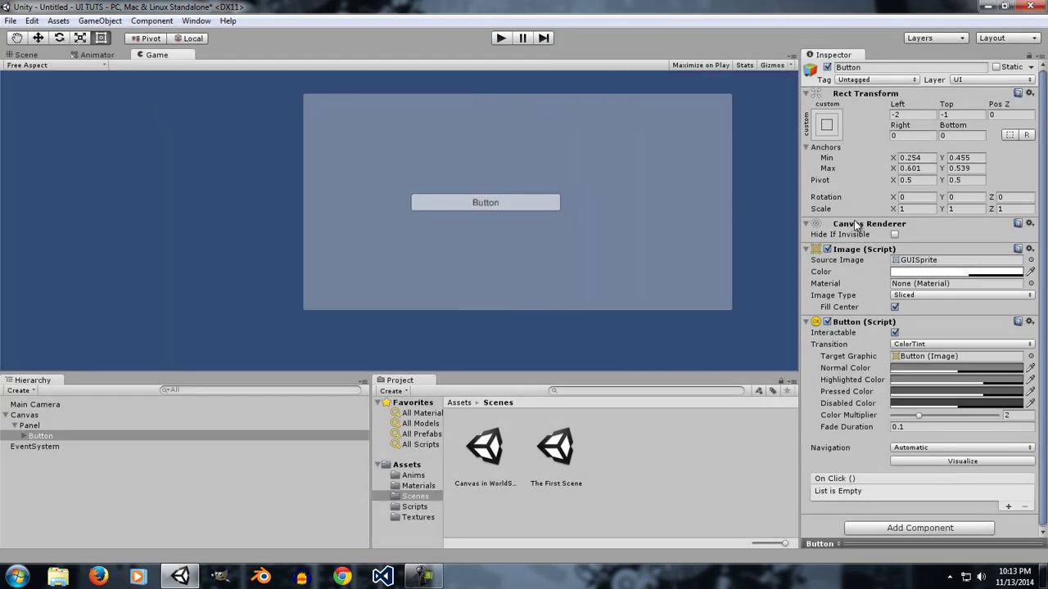
pyautogui.moveTo(800, 197); pyautogui.dragTo(792, 233)
pyautogui.click(497, 40)
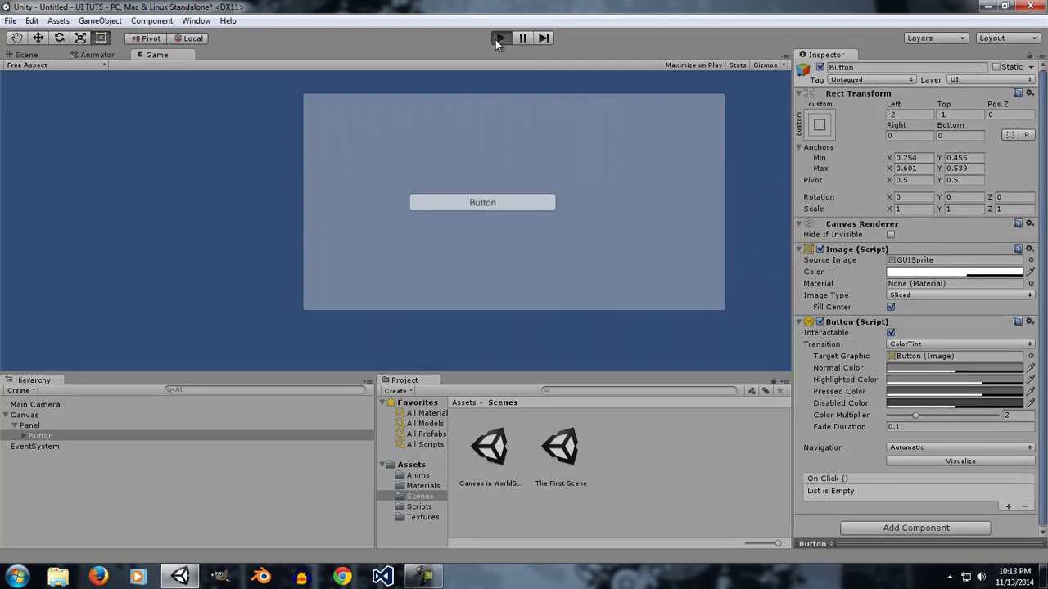
pyautogui.click(496, 39)
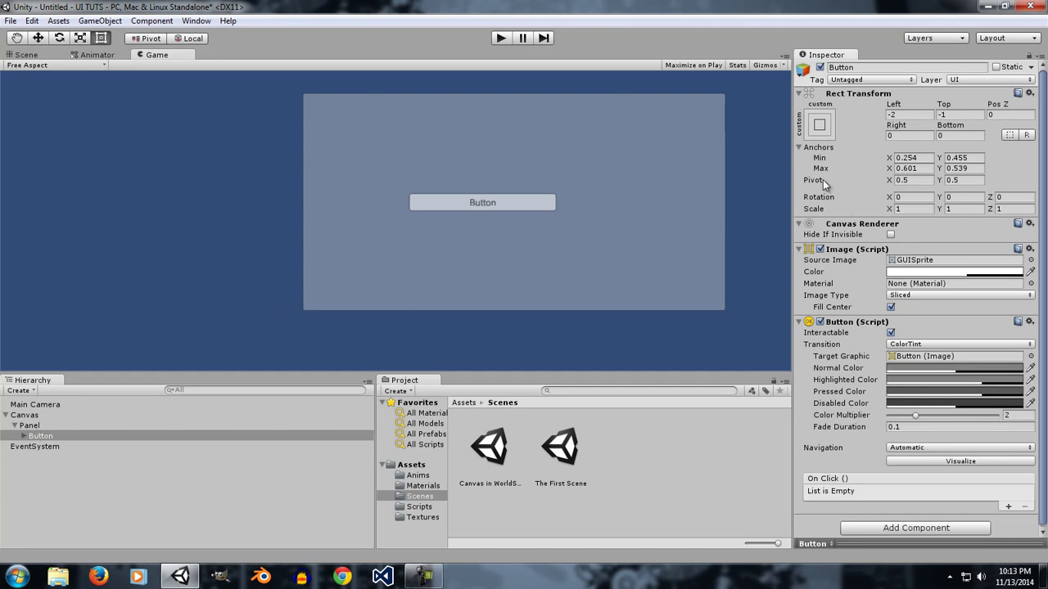
pyautogui.click(34, 426)
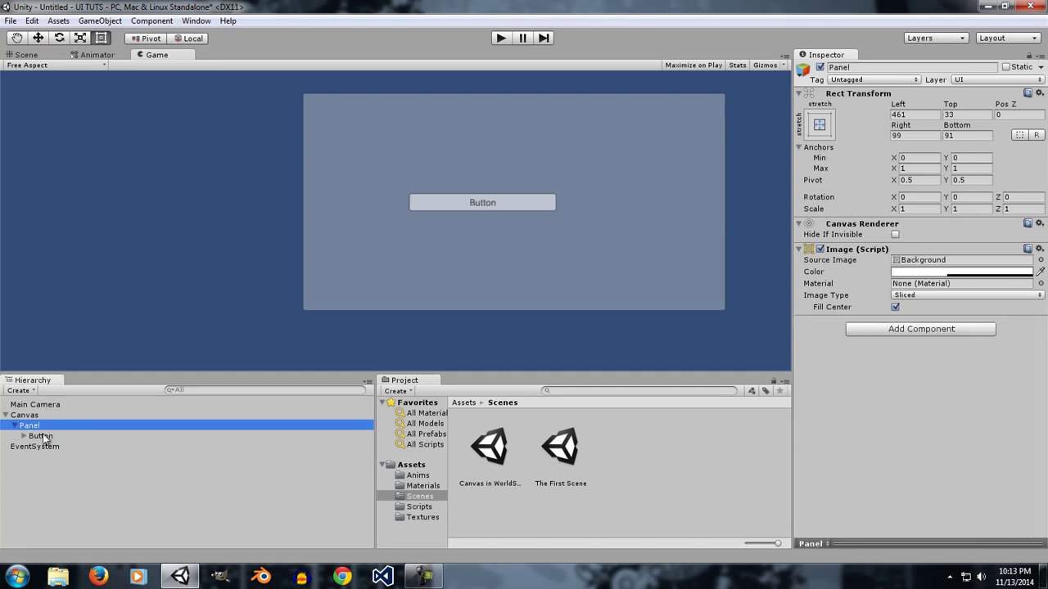
pyautogui.click(42, 436)
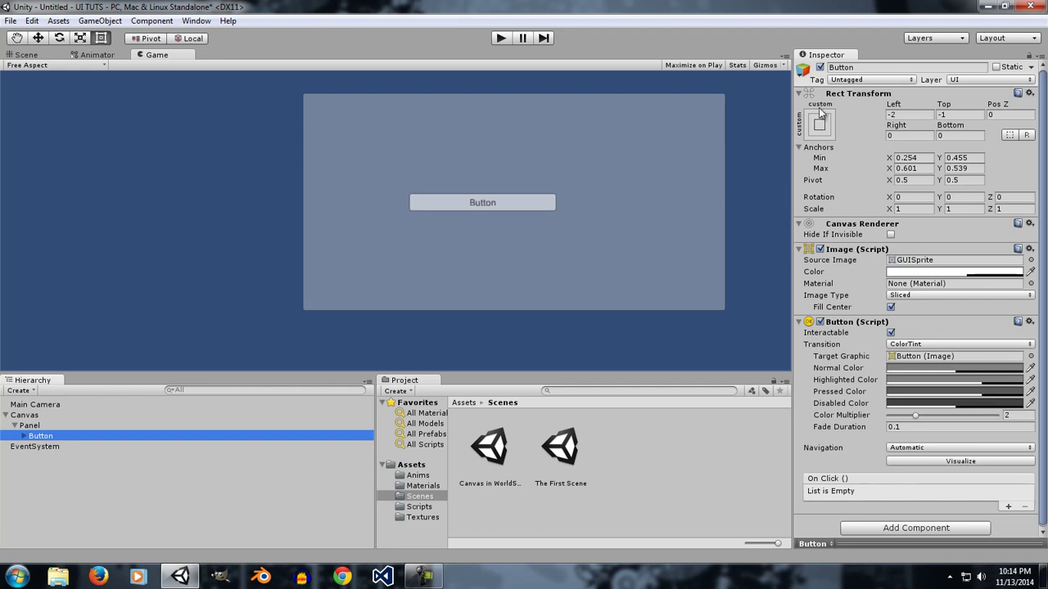
# In the Scene view, nudge the Button slightly right and down, then reselect it
pyautogui.click(42, 54)
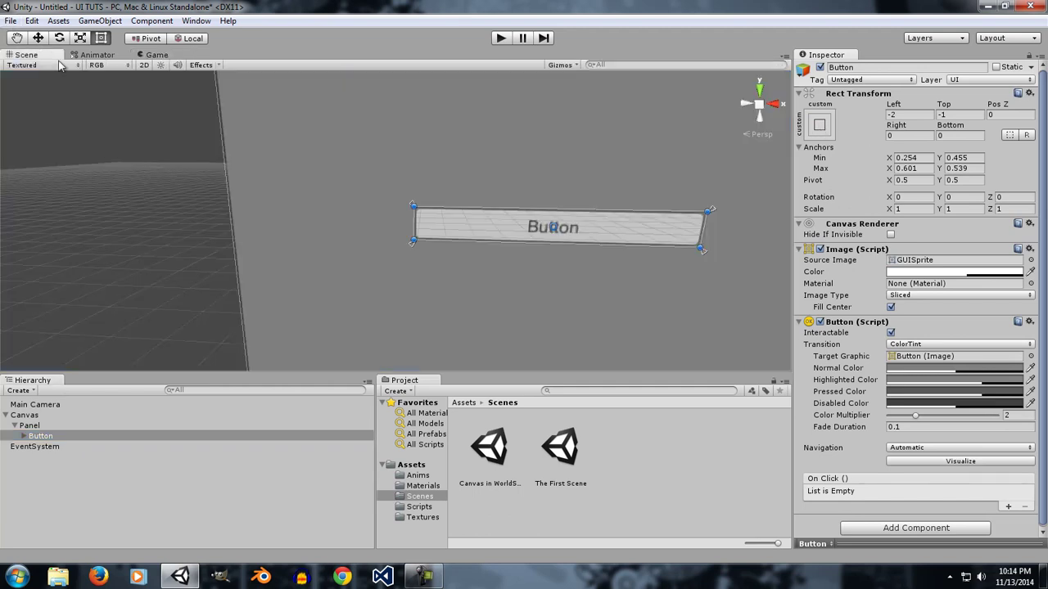
pyautogui.click(822, 128)
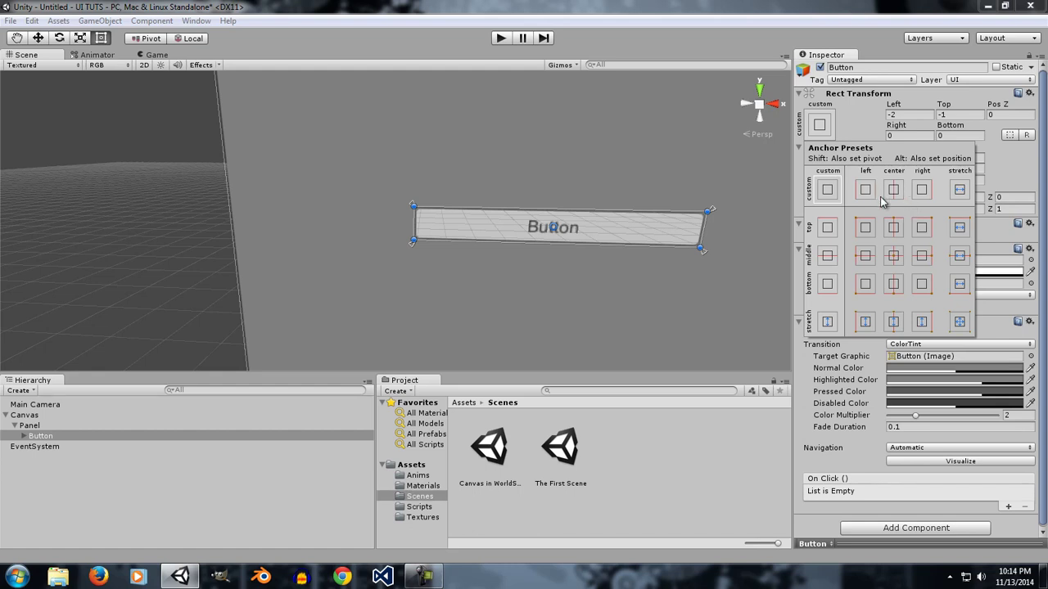
pyautogui.scroll(-2, 422, 285)
pyautogui.scroll(-3, 422, 286)
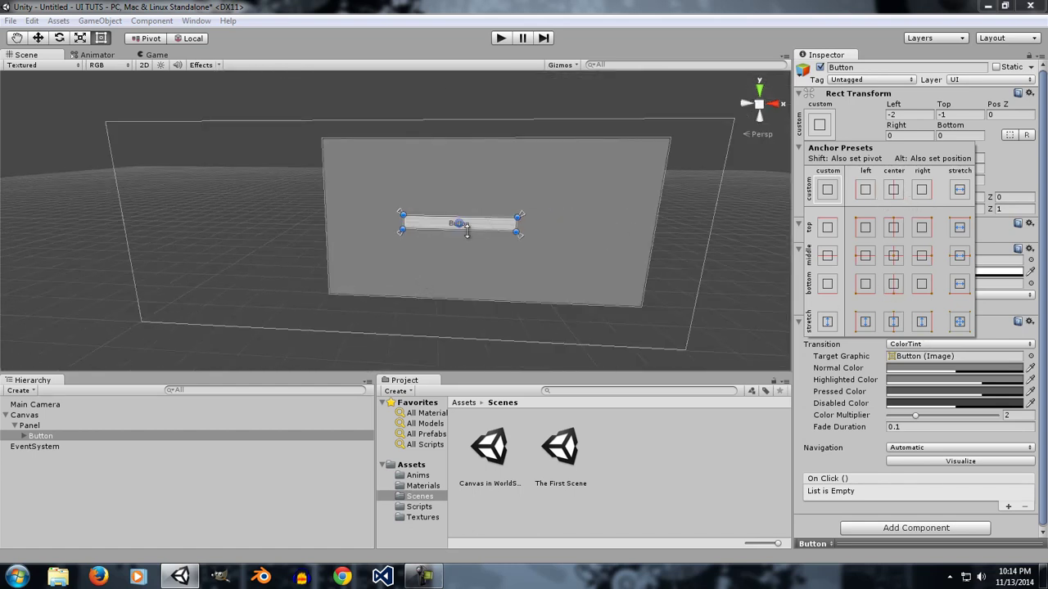
pyautogui.click(518, 227)
pyautogui.moveTo(480, 224); pyautogui.dragTo(435, 233)
pyautogui.click(437, 223)
pyautogui.click(53, 436)
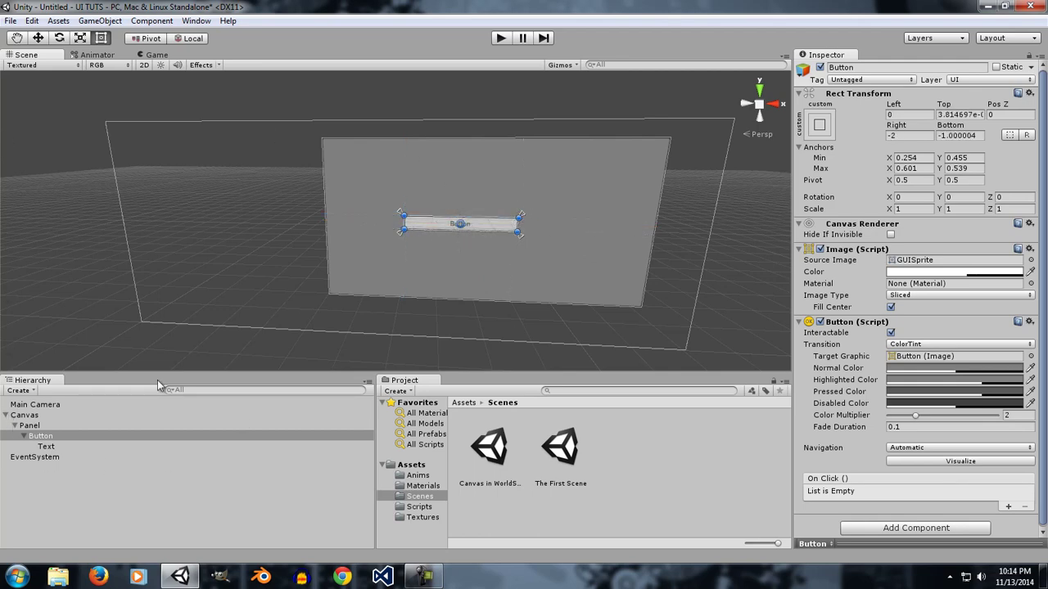
# Try several anchor presets, settle on centred vertical stretch (Min 0.5, 0; Max 0.5, 1), then show Game view
pyautogui.click(822, 128)
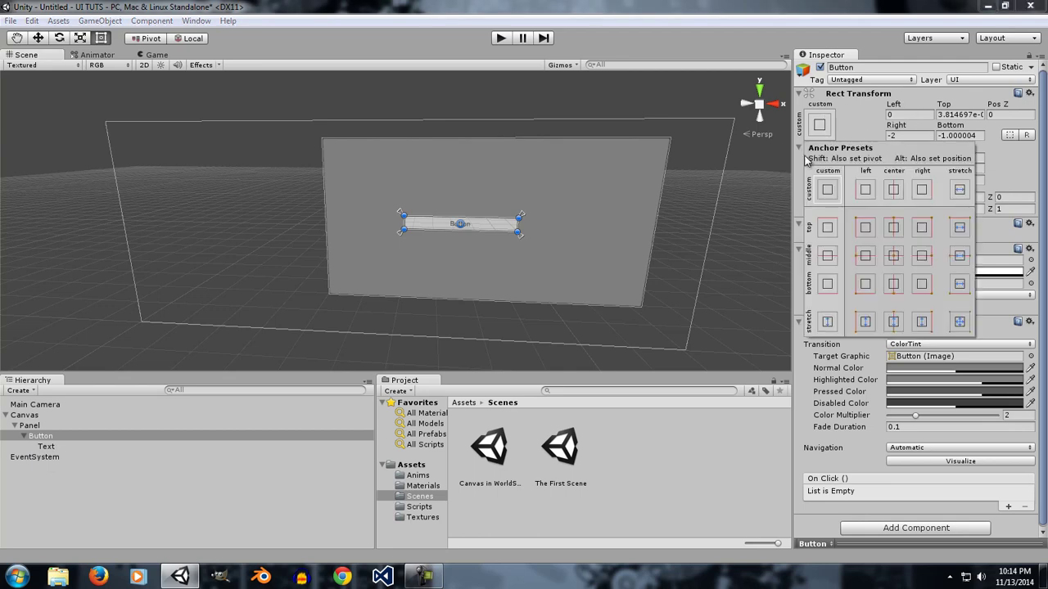
pyautogui.click(888, 124)
pyautogui.click(823, 124)
pyautogui.click(866, 228)
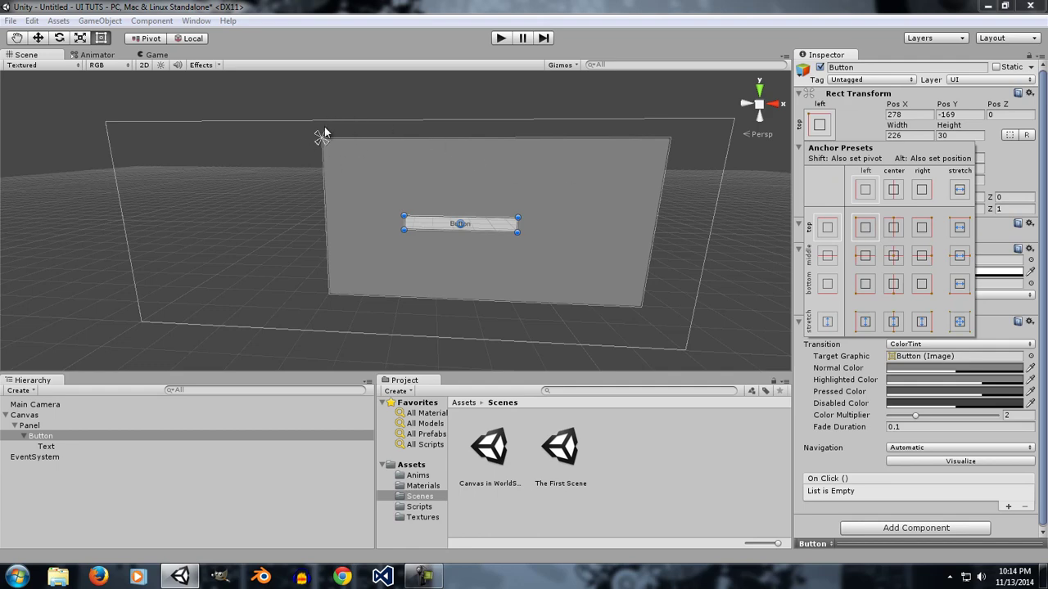
pyautogui.click(959, 192)
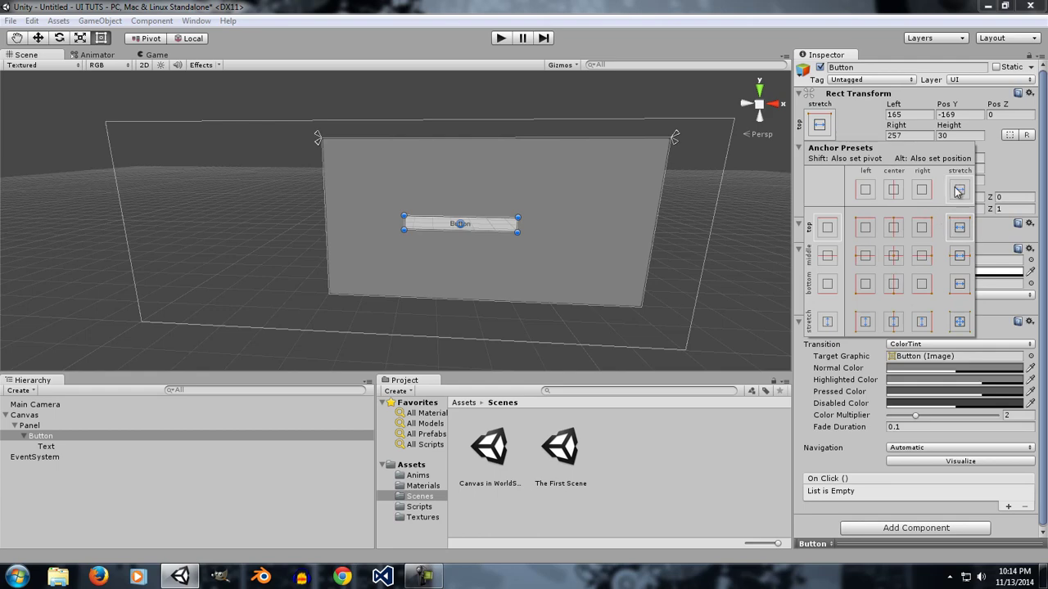
pyautogui.click(960, 324)
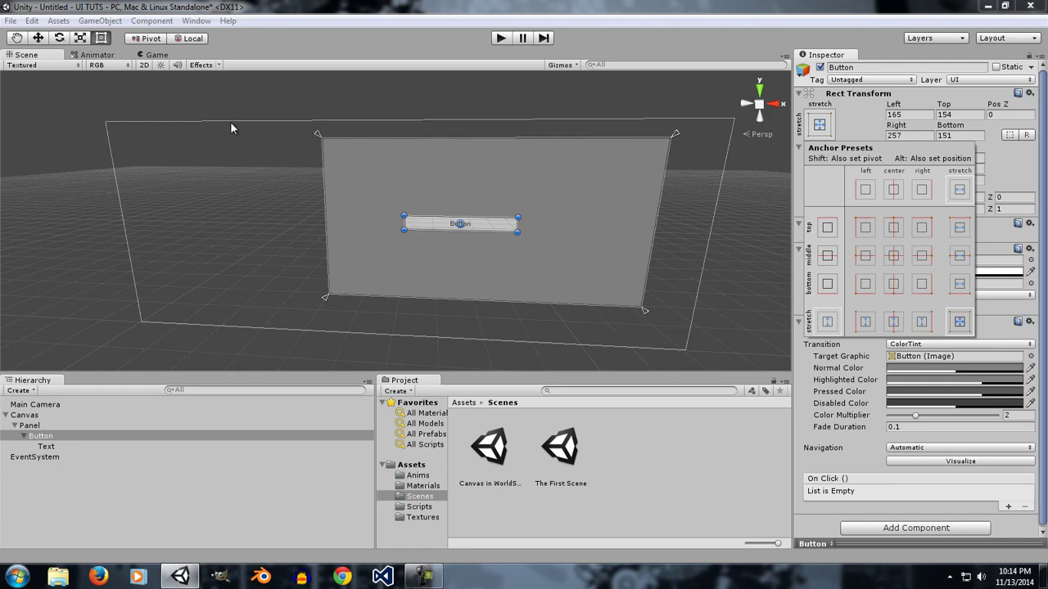
pyautogui.click(869, 329)
pyautogui.click(898, 331)
pyautogui.click(932, 329)
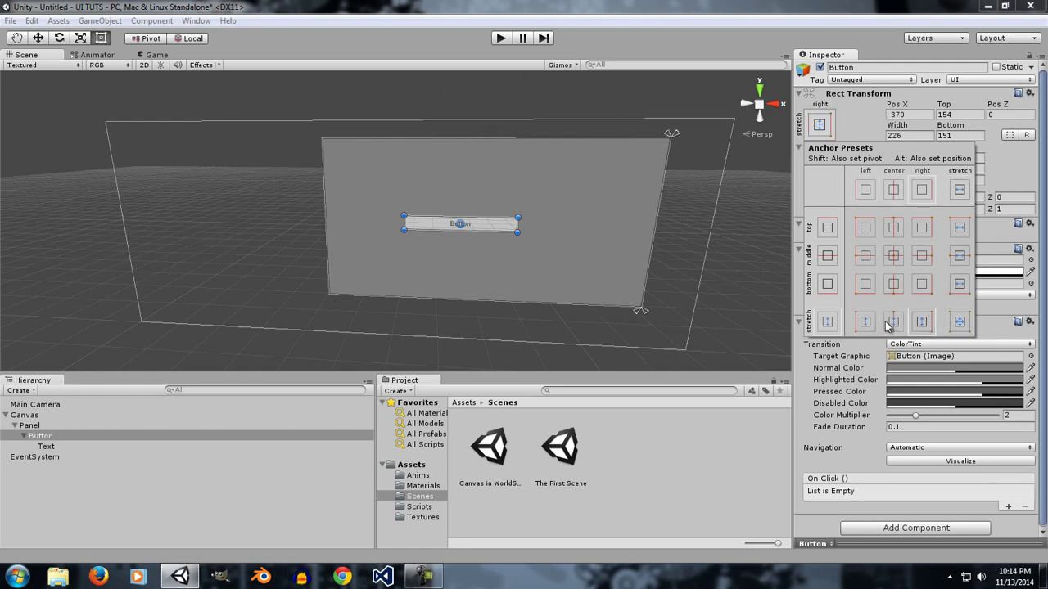
pyautogui.click(894, 325)
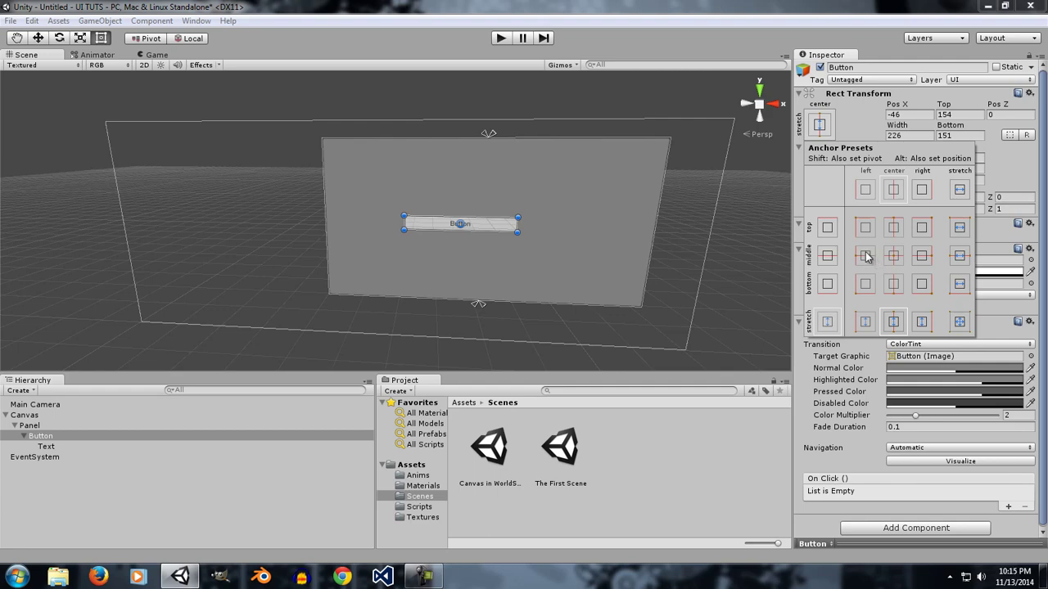
pyautogui.click(153, 56)
pyautogui.click(155, 54)
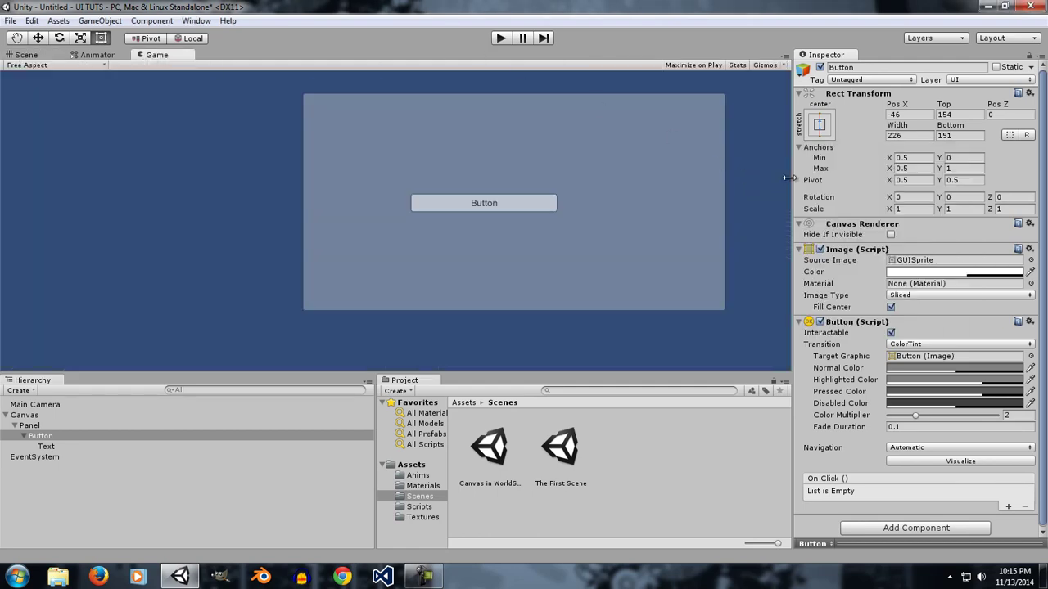
# Widen the Inspector and set the Button's anchors to middle-row horizontal stretch (Min 0, 0.5; Max 1, 0.5)
pyautogui.moveTo(789, 177); pyautogui.dragTo(750, 189)
pyautogui.moveTo(611, 372)
pyautogui.mouseDown()
pyautogui.moveTo(610, 319)
pyautogui.moveTo(616, 385)
pyautogui.moveTo(627, 356)
pyautogui.moveTo(627, 379)
pyautogui.mouseUp()
pyautogui.click(776, 124)
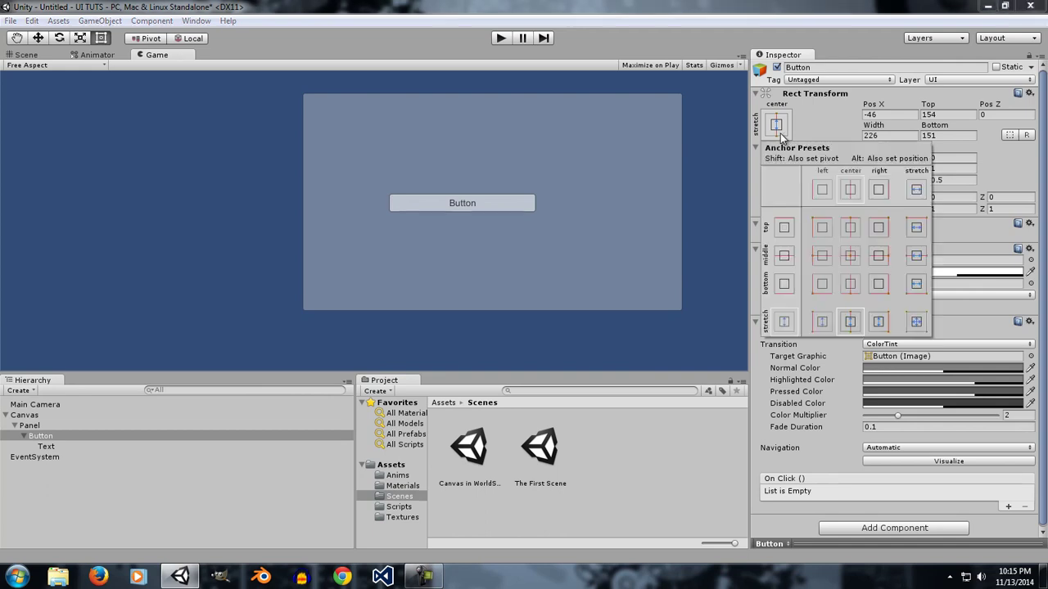
pyautogui.click(917, 256)
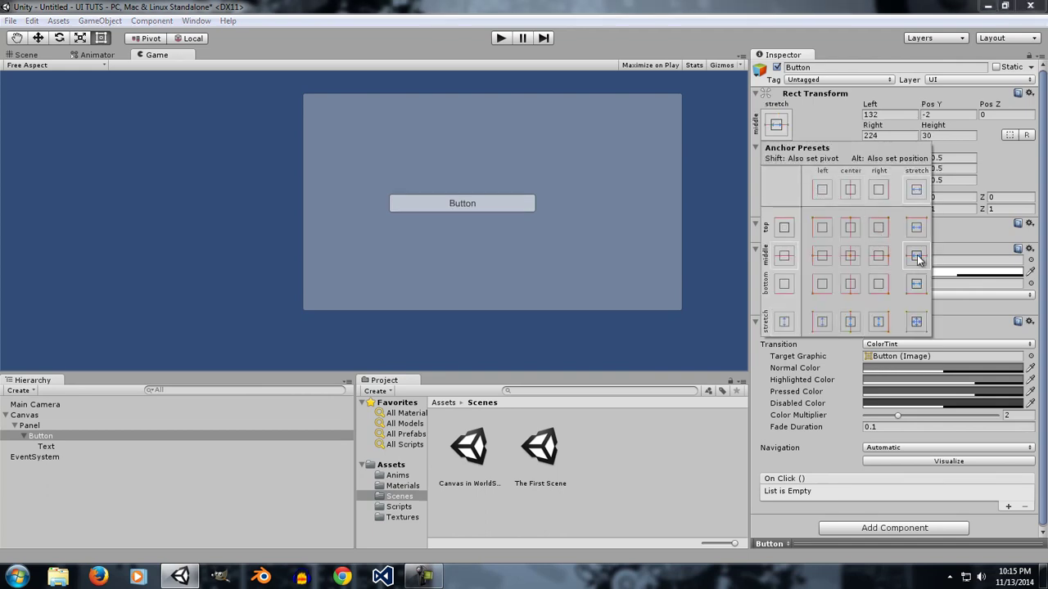
pyautogui.click(752, 331)
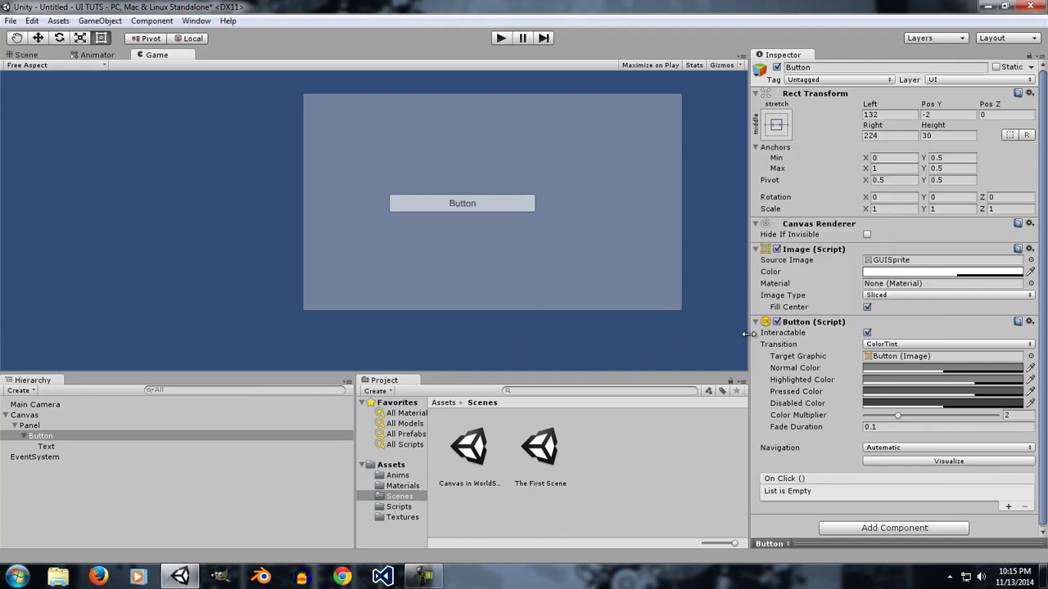
pyautogui.moveTo(752, 331); pyautogui.dragTo(718, 347)
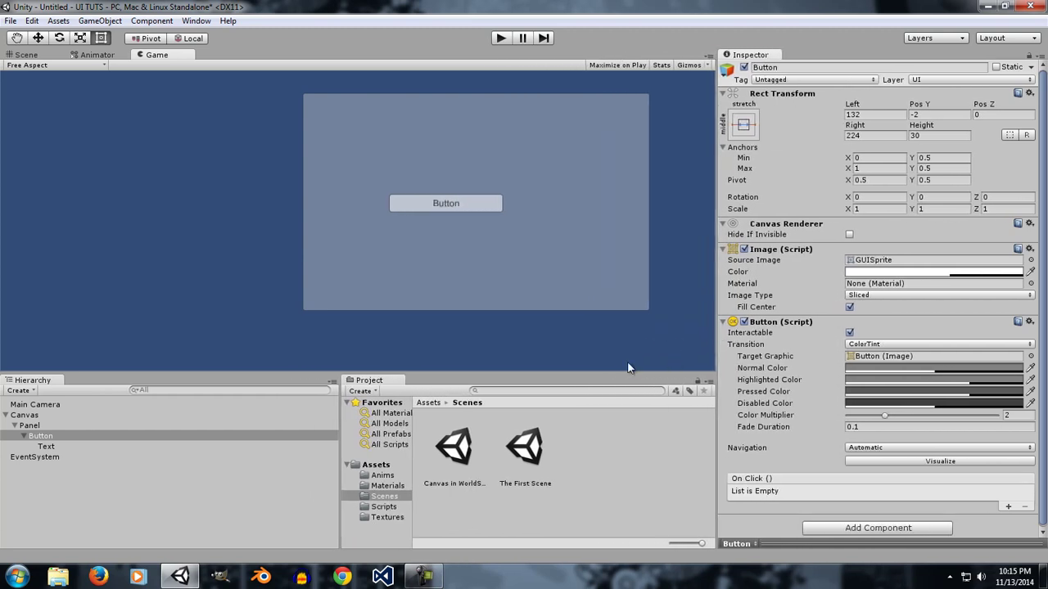
pyautogui.moveTo(629, 371); pyautogui.dragTo(642, 394)
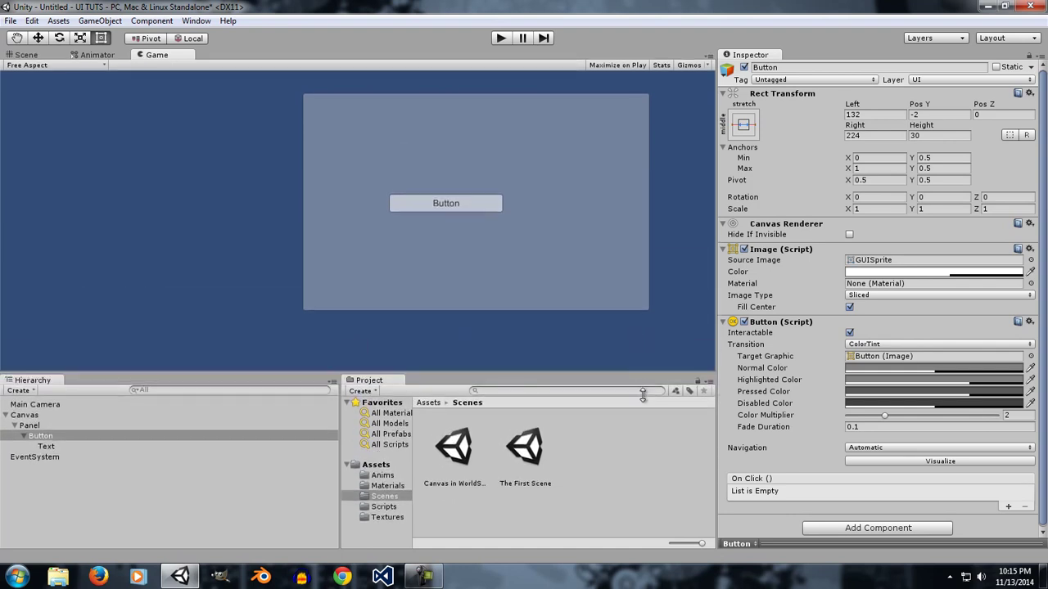
# Return to the Scene view with the Button selected and its anchor presets shown
pyautogui.click(55, 426)
pyautogui.click(32, 55)
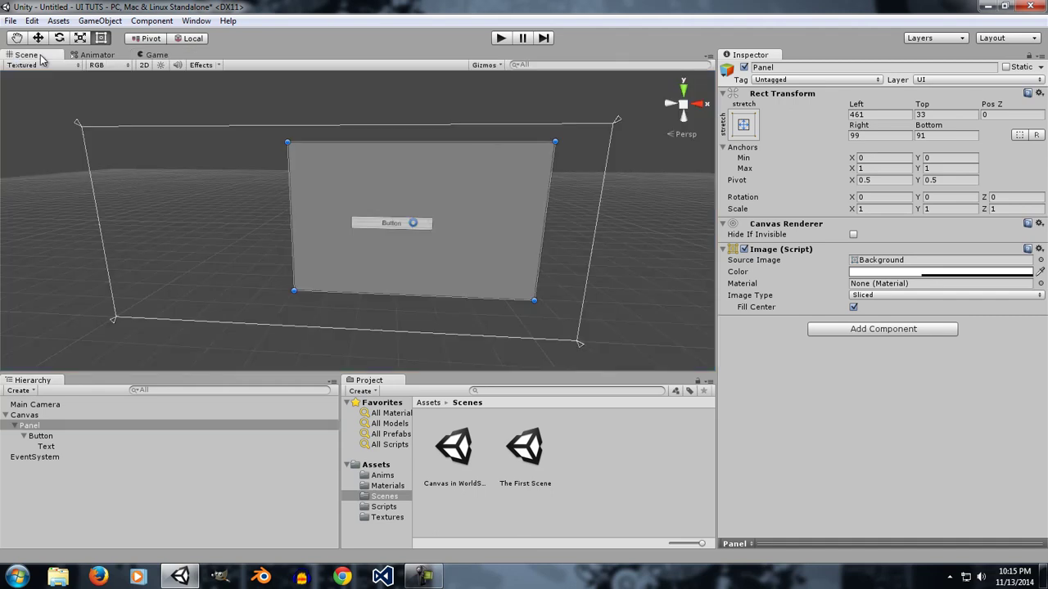
pyautogui.click(42, 437)
pyautogui.click(742, 124)
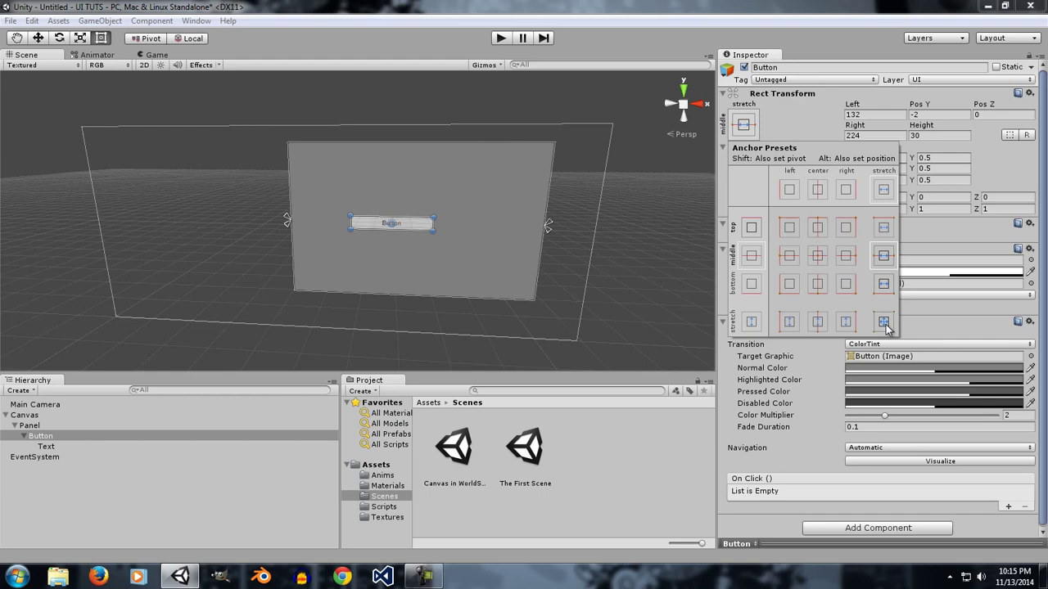
# Frame the Button, Panel and Canvas in turn, ending focused on the Button
pyautogui.doubleClick(35, 436)
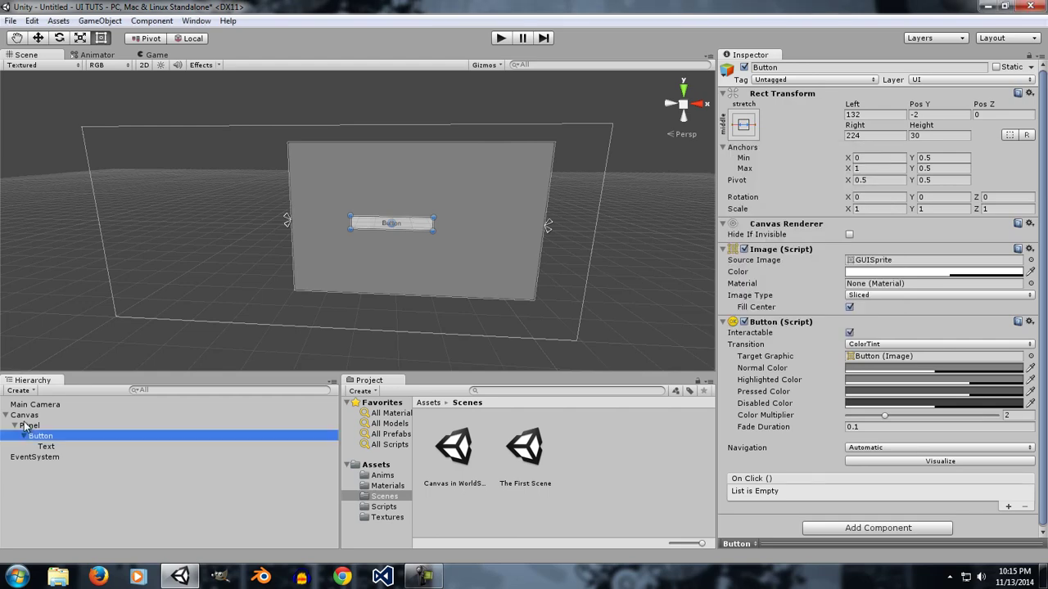
pyautogui.doubleClick(28, 426)
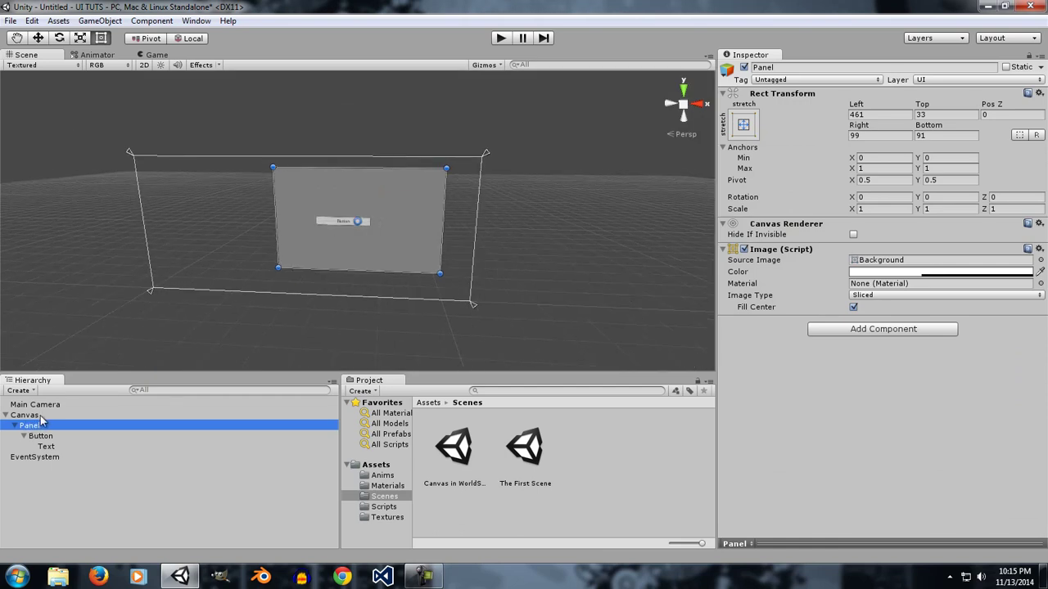
pyautogui.doubleClick(40, 416)
pyautogui.doubleClick(45, 427)
pyautogui.press('f')
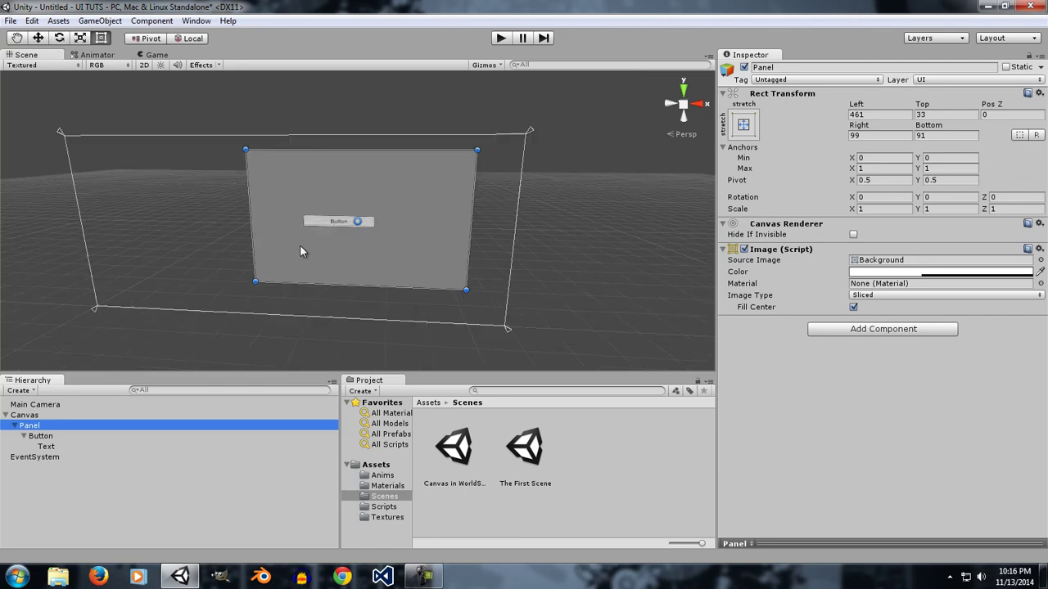
pyautogui.doubleClick(75, 435)
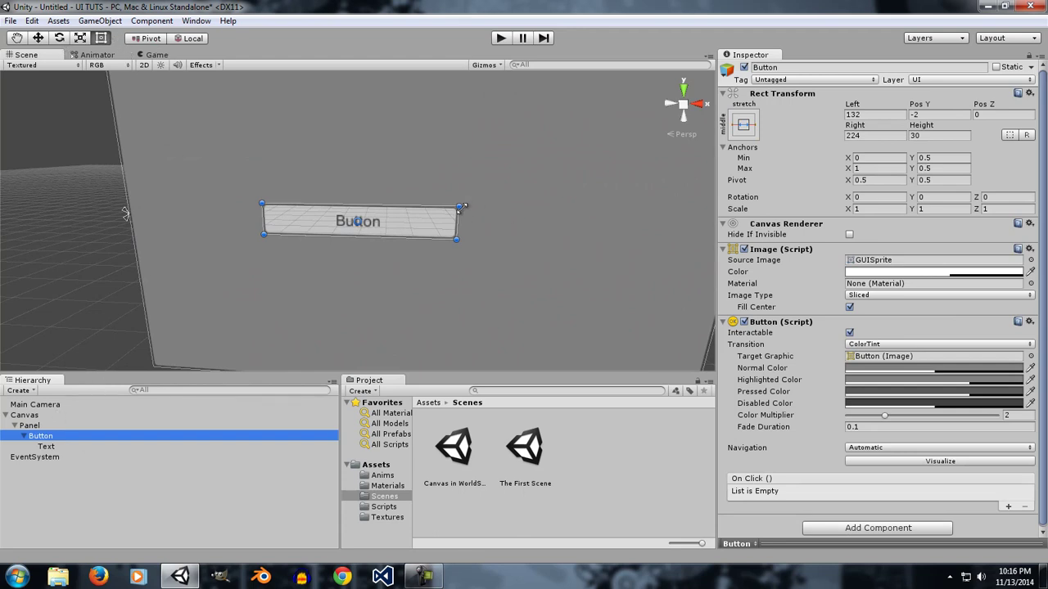
# Anchor the Button at middle-centre and rotate it to about -38.8° on Z
pyautogui.click(745, 125)
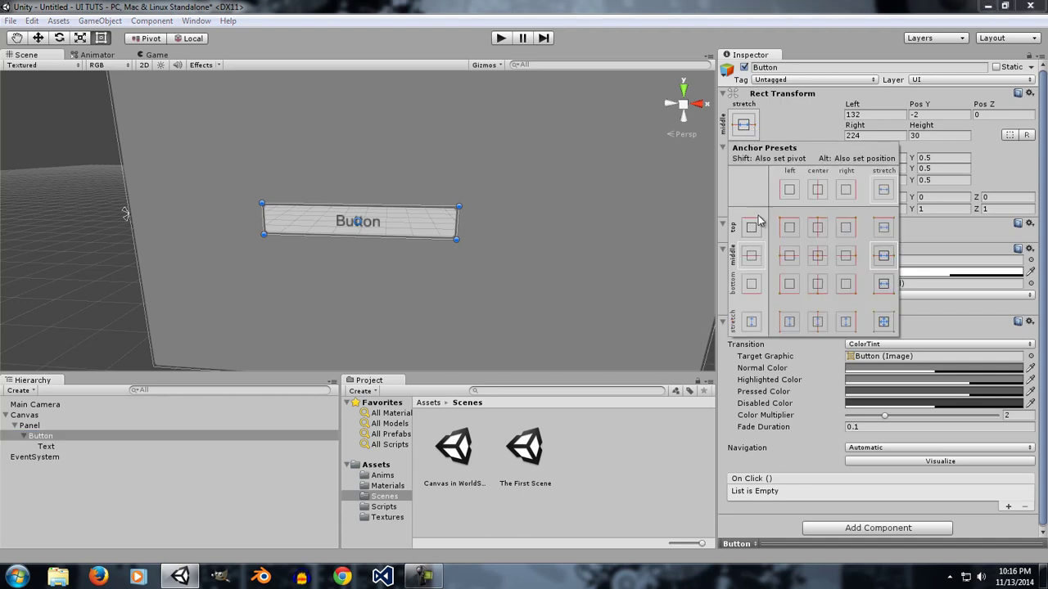
pyautogui.click(819, 257)
pyautogui.click(474, 211)
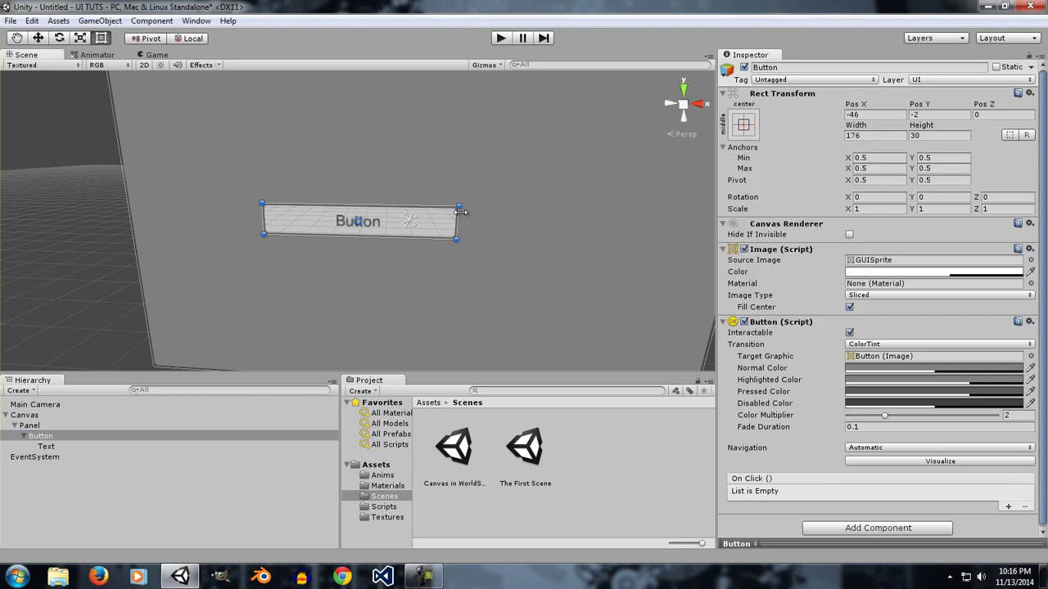
pyautogui.moveTo(475, 213); pyautogui.dragTo(453, 277)
# With Blueprint mode on, resize the rotated Button to 251.6 by 39.9
pyautogui.click(1008, 135)
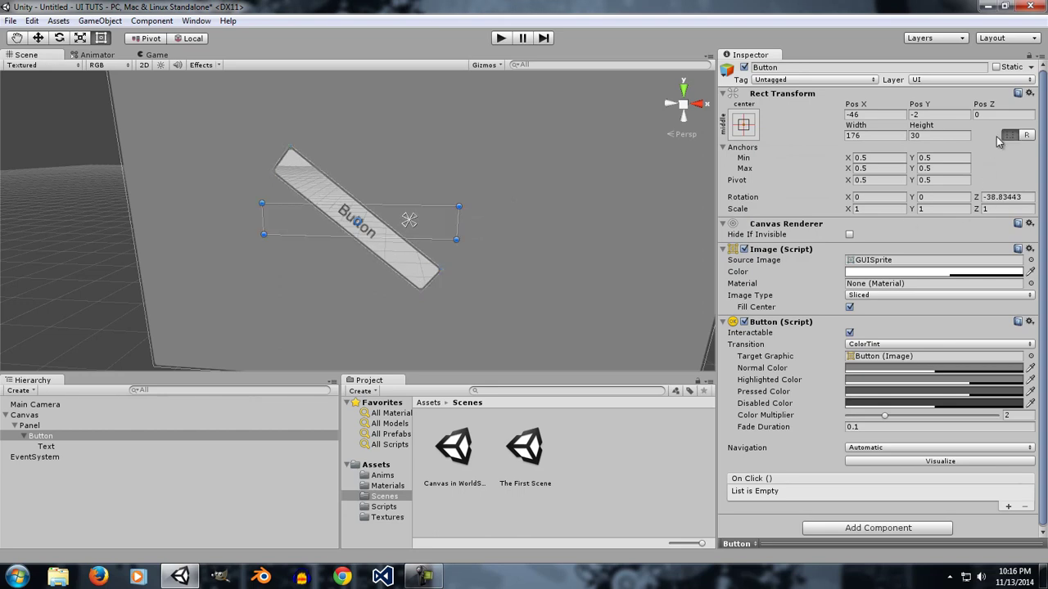
pyautogui.moveTo(462, 227); pyautogui.dragTo(532, 221)
pyautogui.moveTo(468, 208); pyautogui.dragTo(516, 203)
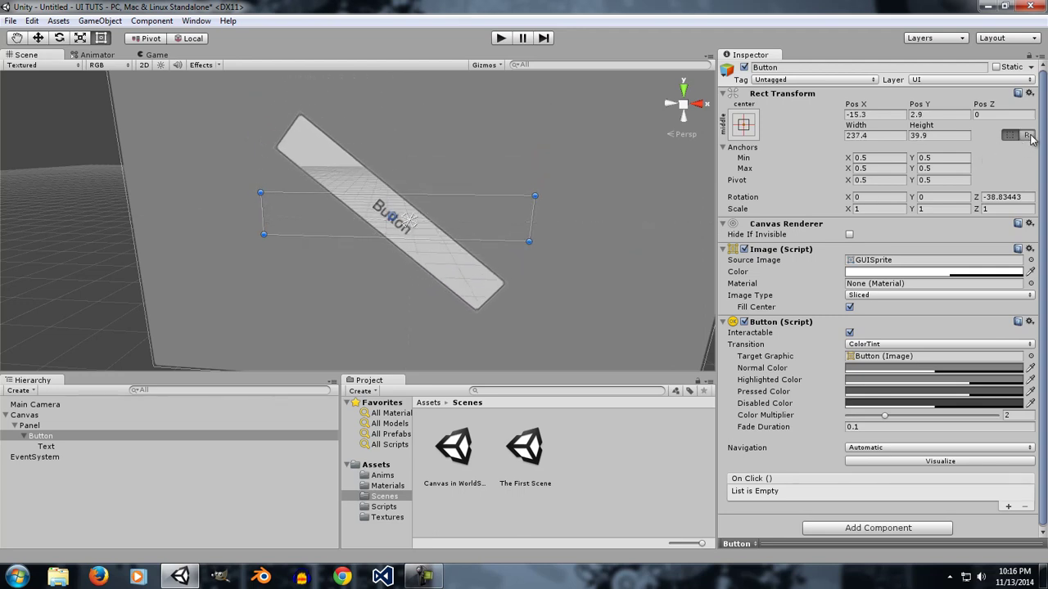
pyautogui.moveTo(537, 212)
pyautogui.mouseDown()
pyautogui.moveTo(564, 211)
pyautogui.moveTo(551, 212)
pyautogui.mouseUp()
pyautogui.moveTo(413, 232)
pyautogui.mouseDown()
pyautogui.moveTo(430, 227)
pyautogui.moveTo(479, 260)
pyautogui.moveTo(483, 221)
pyautogui.moveTo(414, 219)
pyautogui.mouseUp()
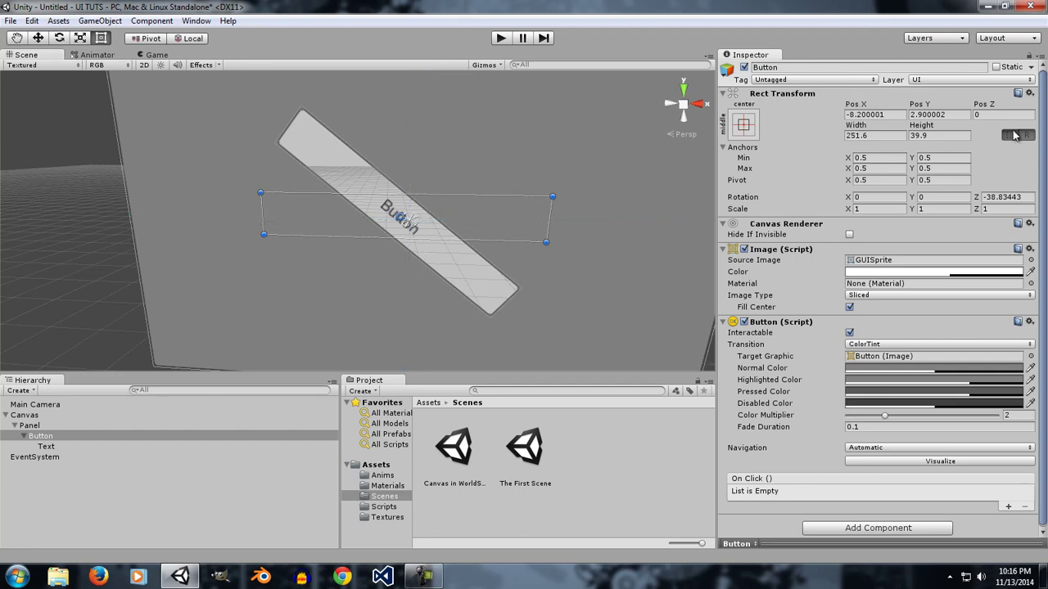
# Stretch the Text rect beyond the Button's edges (Top -33.95, Bottom -25.35)
pyautogui.click(473, 255)
pyautogui.moveTo(461, 235); pyautogui.dragTo(395, 256)
pyautogui.moveTo(396, 245); pyautogui.dragTo(378, 260)
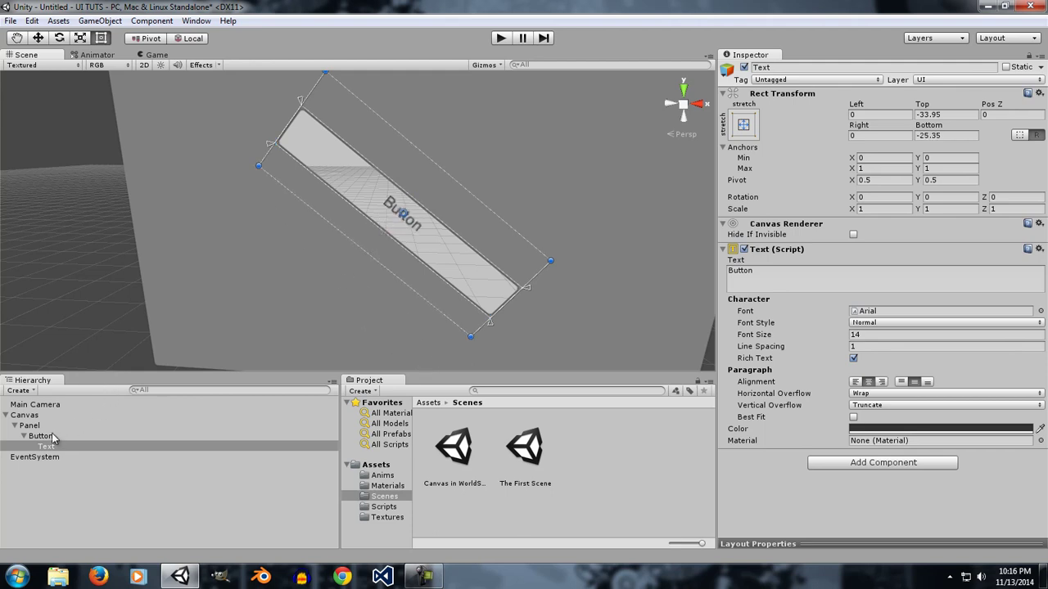
# Reshape the rotated Button to 200.2 by 217.7, refit its Text rect, and frame it
pyautogui.click(52, 435)
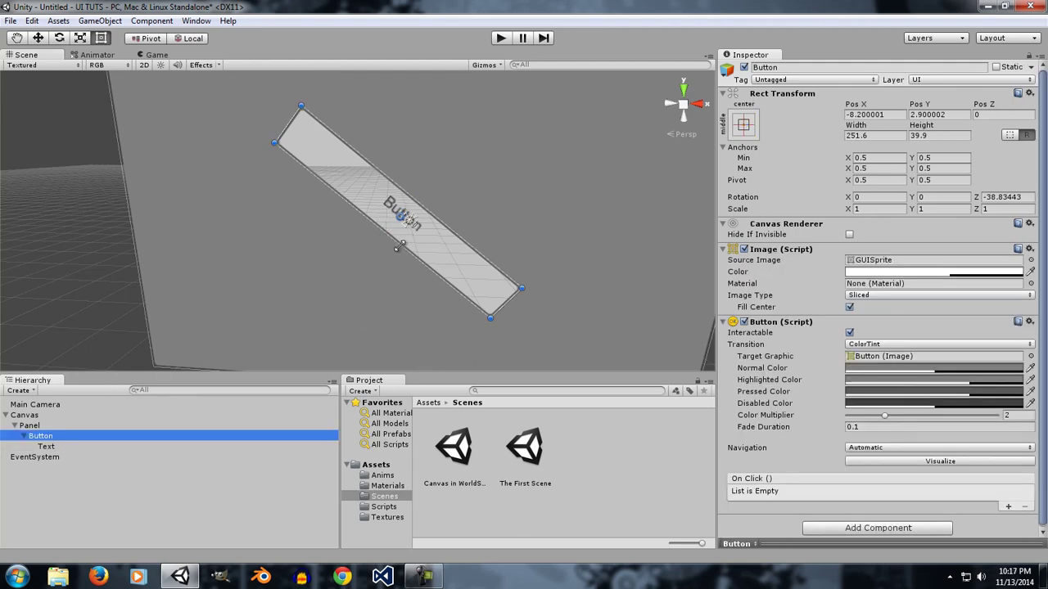
pyautogui.moveTo(397, 246); pyautogui.dragTo(300, 296)
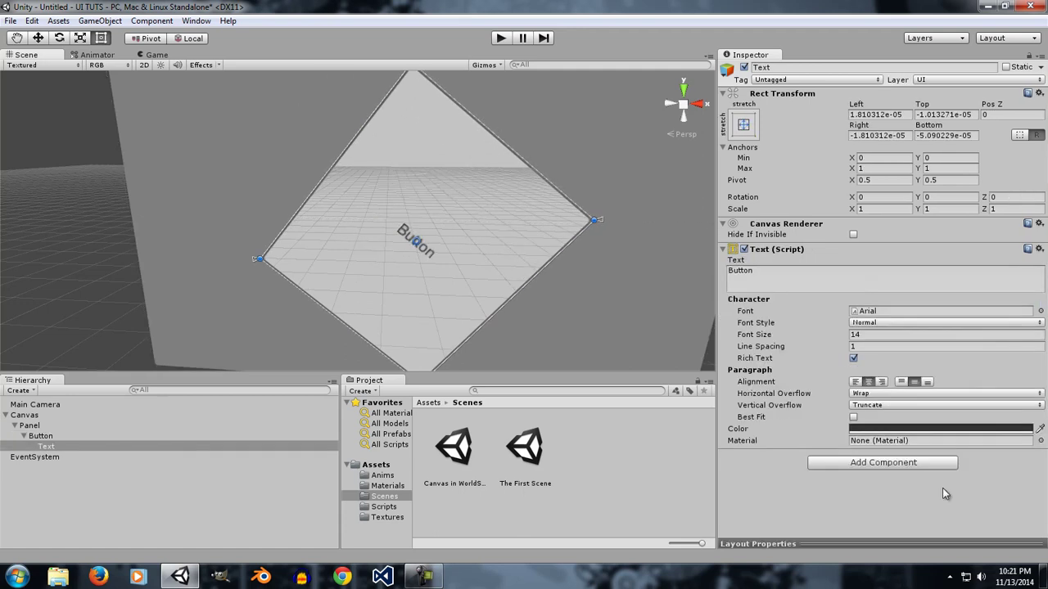
pyautogui.click(1037, 134)
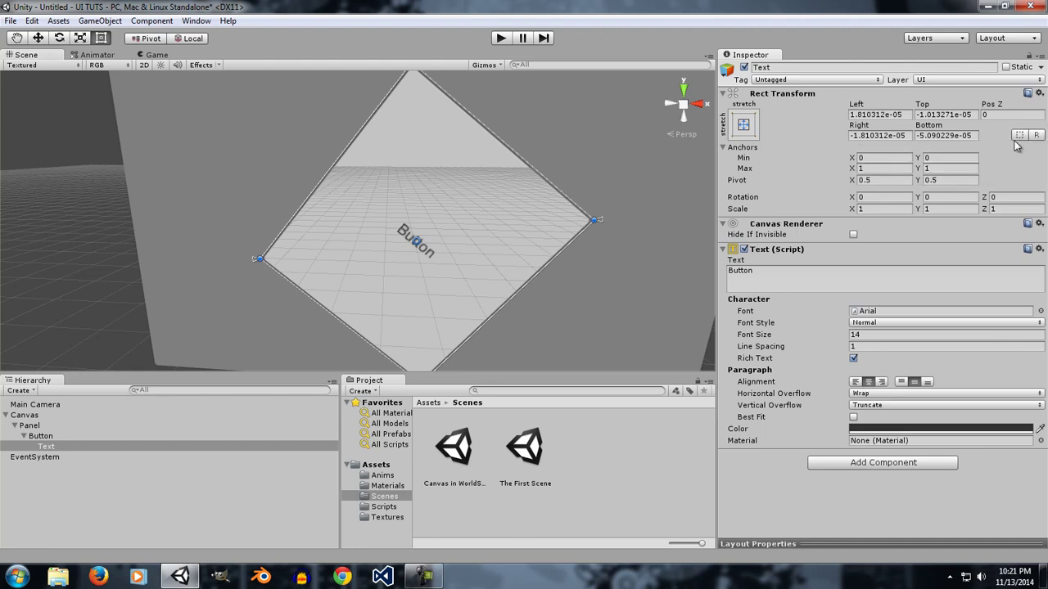
pyautogui.click(1020, 135)
pyautogui.scroll(-4, 466, 232)
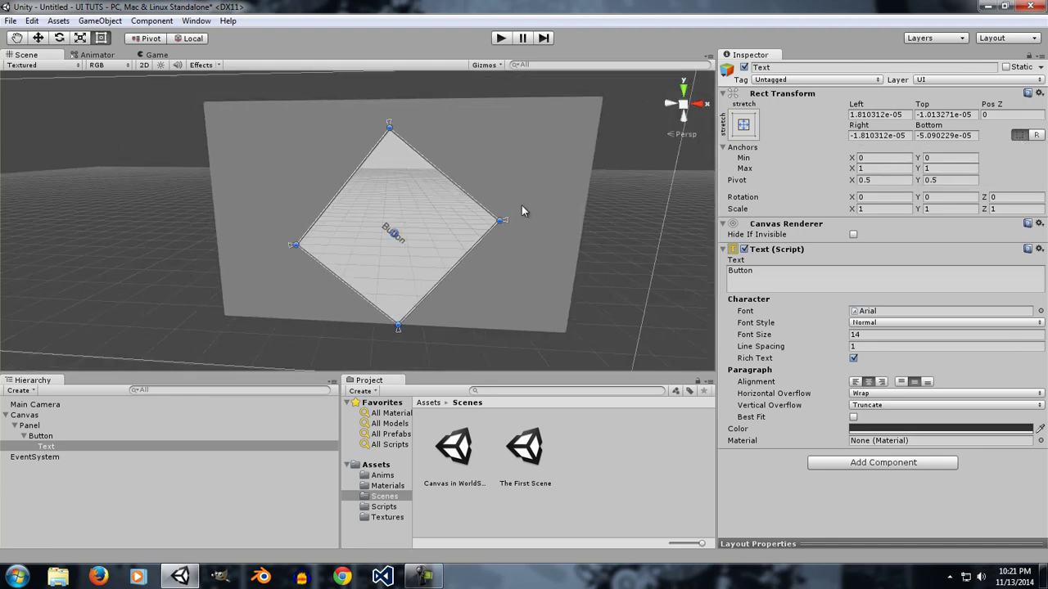
pyautogui.moveTo(466, 194)
pyautogui.mouseDown()
pyautogui.moveTo(442, 190)
pyautogui.moveTo(447, 215)
pyautogui.moveTo(459, 204)
pyautogui.mouseUp()
pyautogui.doubleClick(57, 435)
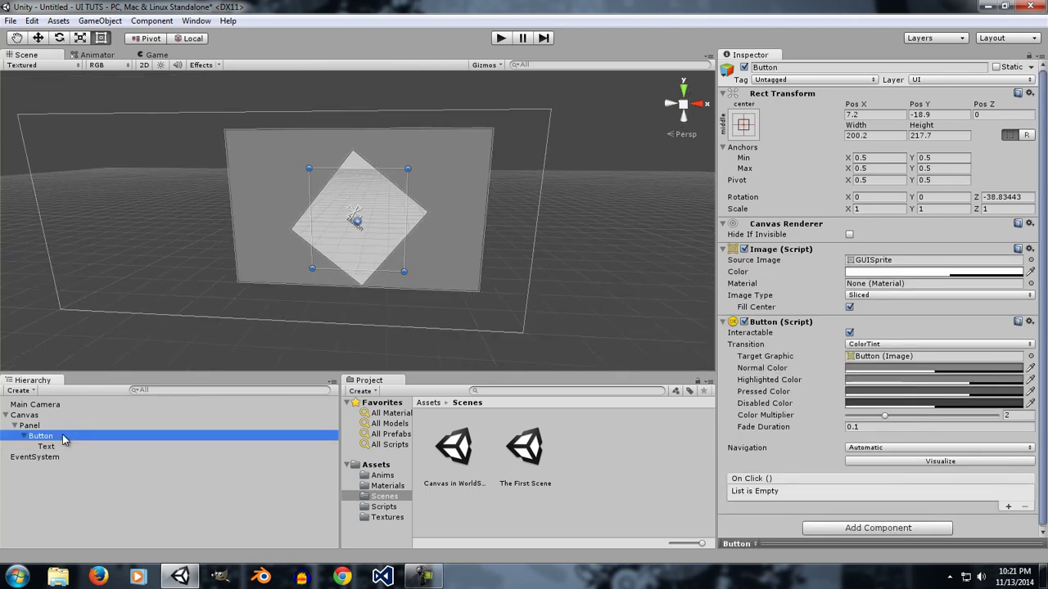
# Delete the rotated Button and add a fresh UI Button under the Panel
pyautogui.press('Delete')
pyautogui.rightClick(59, 426)
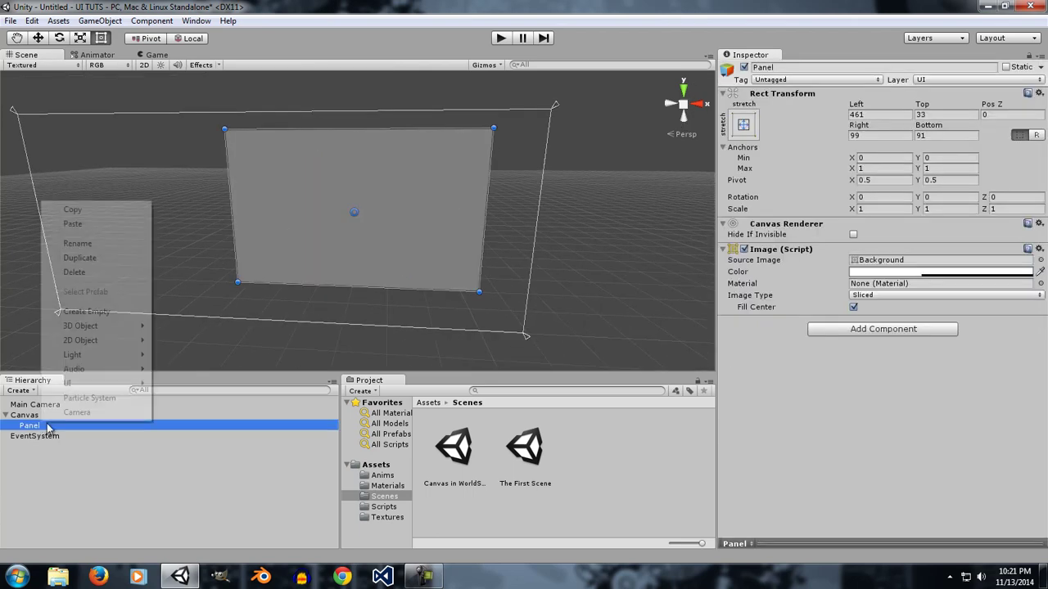
pyautogui.moveTo(87, 385)
pyautogui.click(204, 396)
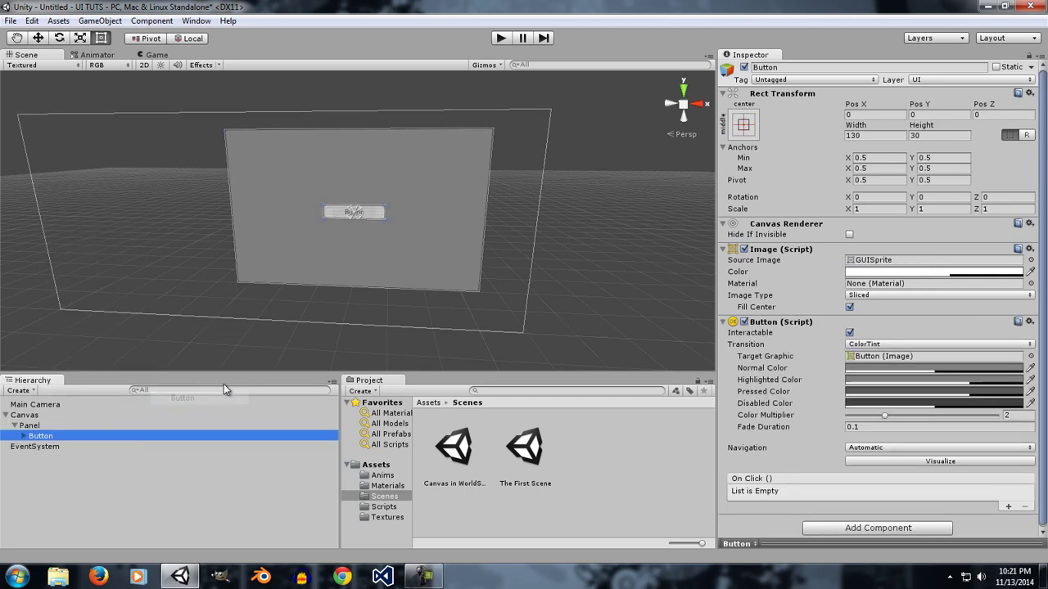
pyautogui.scroll(5, 388, 275)
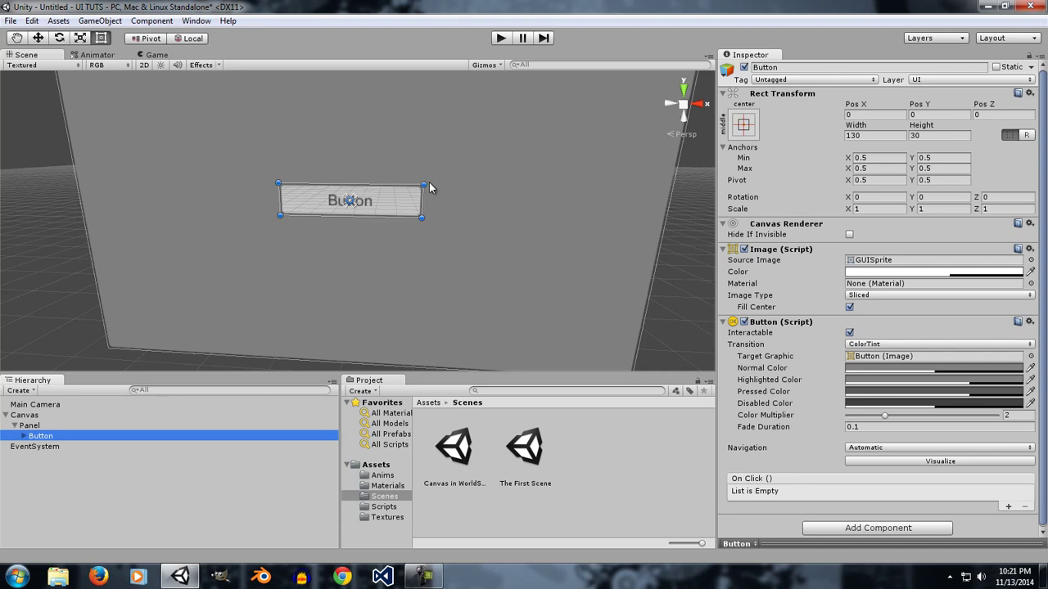
pyautogui.click(1012, 135)
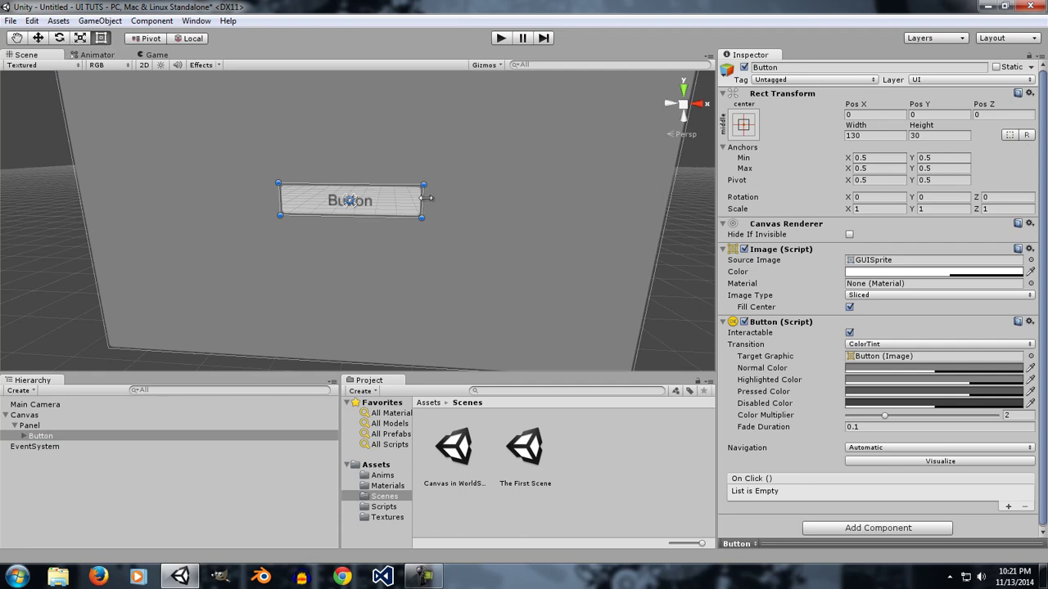
pyautogui.moveTo(426, 227); pyautogui.dragTo(416, 285)
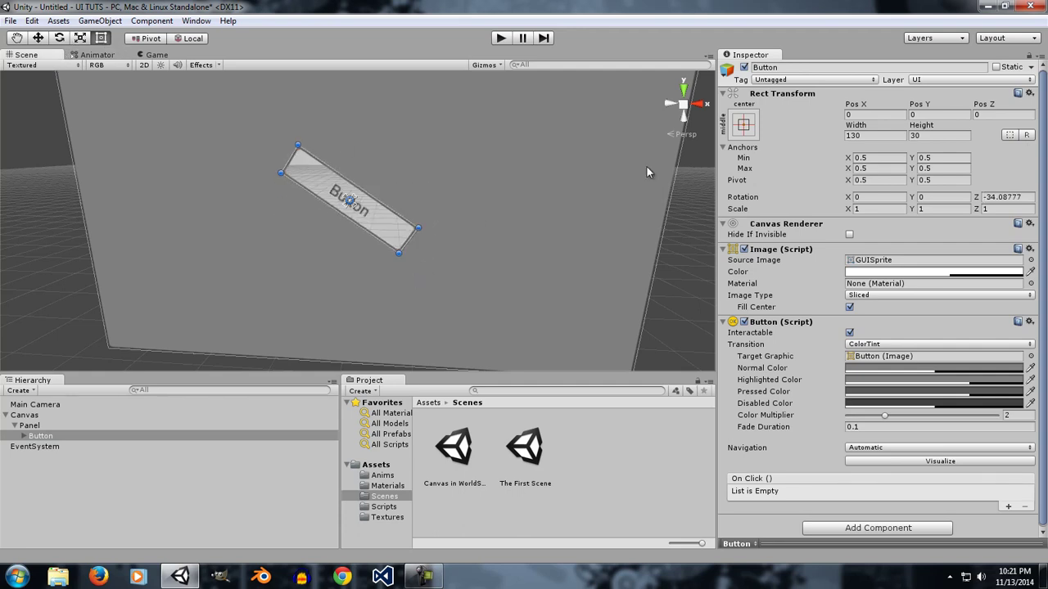
pyautogui.click(1009, 134)
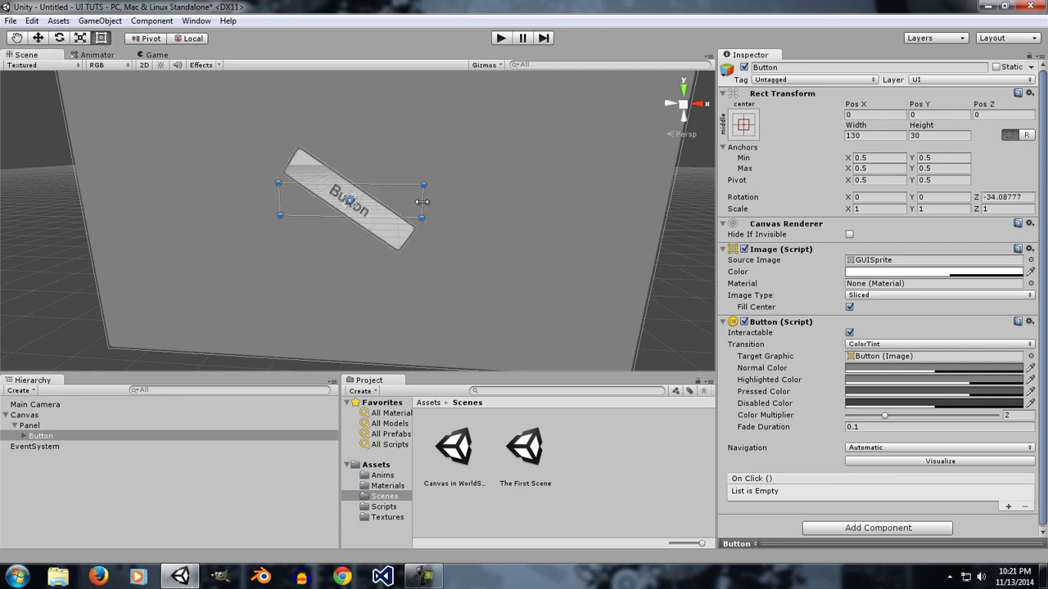
pyautogui.moveTo(422, 201); pyautogui.dragTo(464, 201)
pyautogui.moveTo(361, 184); pyautogui.dragTo(369, 161)
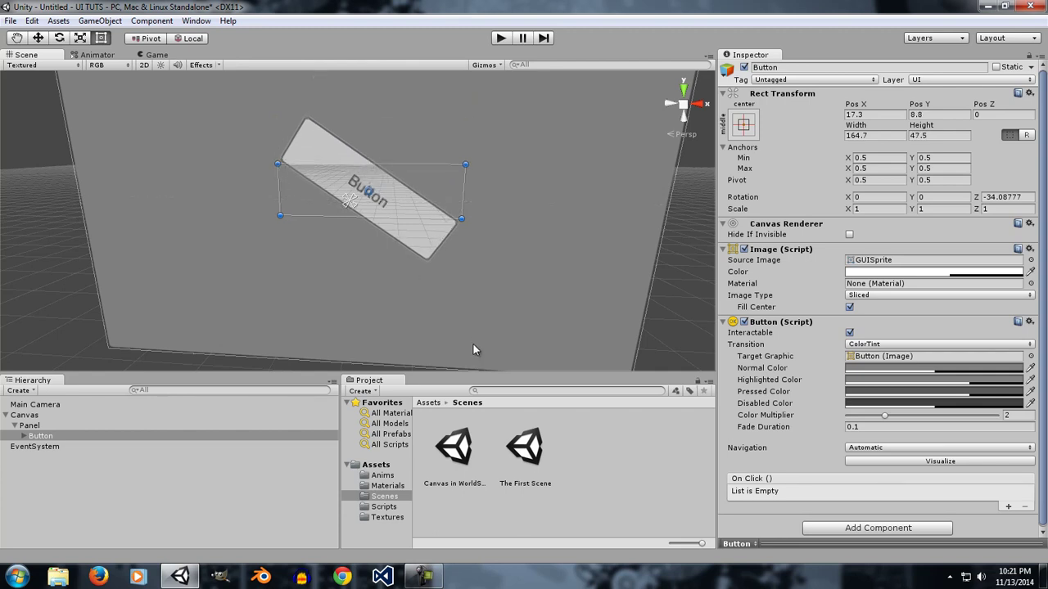
pyautogui.click(843, 180)
pyautogui.moveTo(843, 184); pyautogui.dragTo(844, 159)
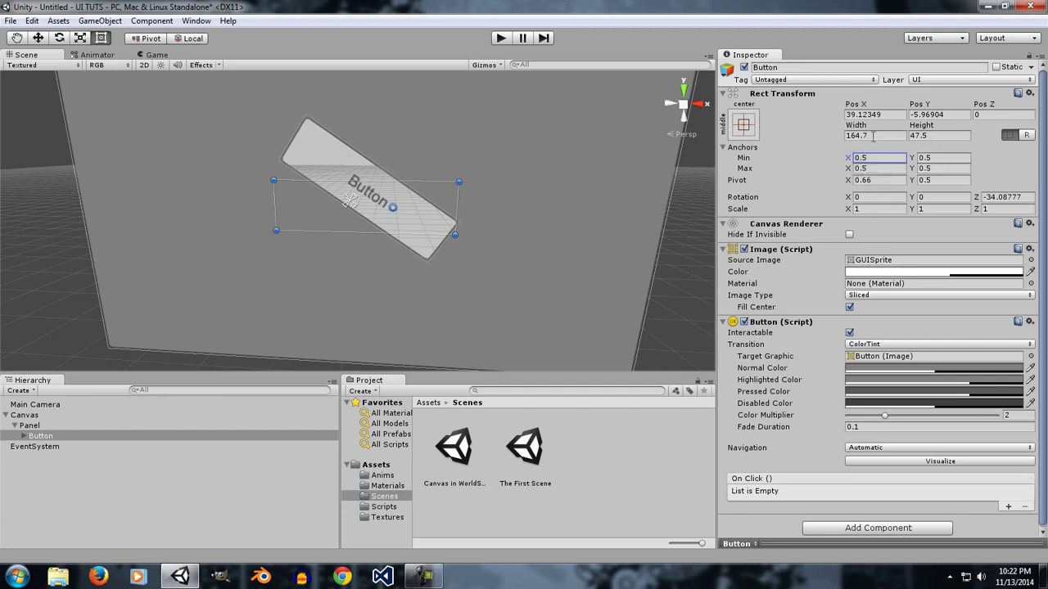
pyautogui.hotkey('ctrl', 'z')
pyautogui.hotkey('ctrl', 'z')
pyautogui.hotkey('ctrl', 'z')
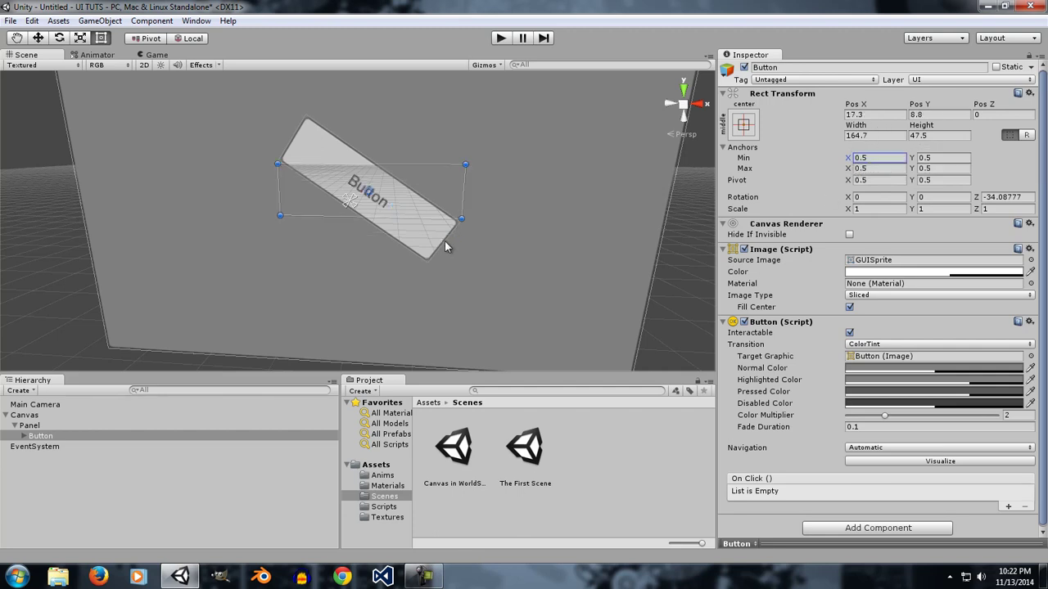
pyautogui.hotkey('ctrl', 'z')
pyautogui.hotkey('ctrl', 'z')
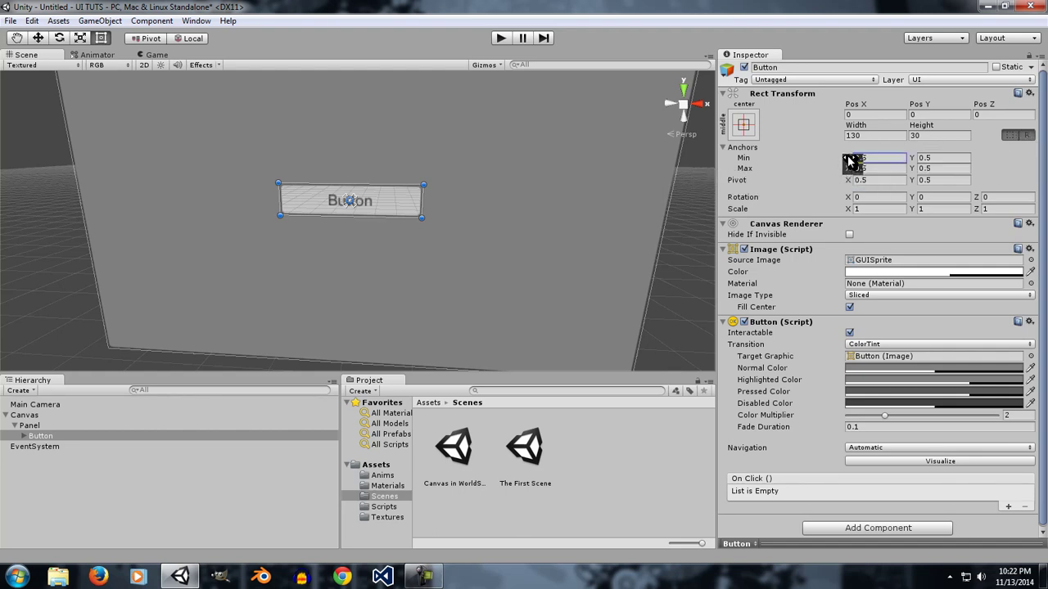
# Split the anchors to Min 0.36, 0.467 / Max 0.5825, 0.5, set pivot X 0.55, and nudge the Button
pyautogui.moveTo(354, 211); pyautogui.dragTo(275, 209)
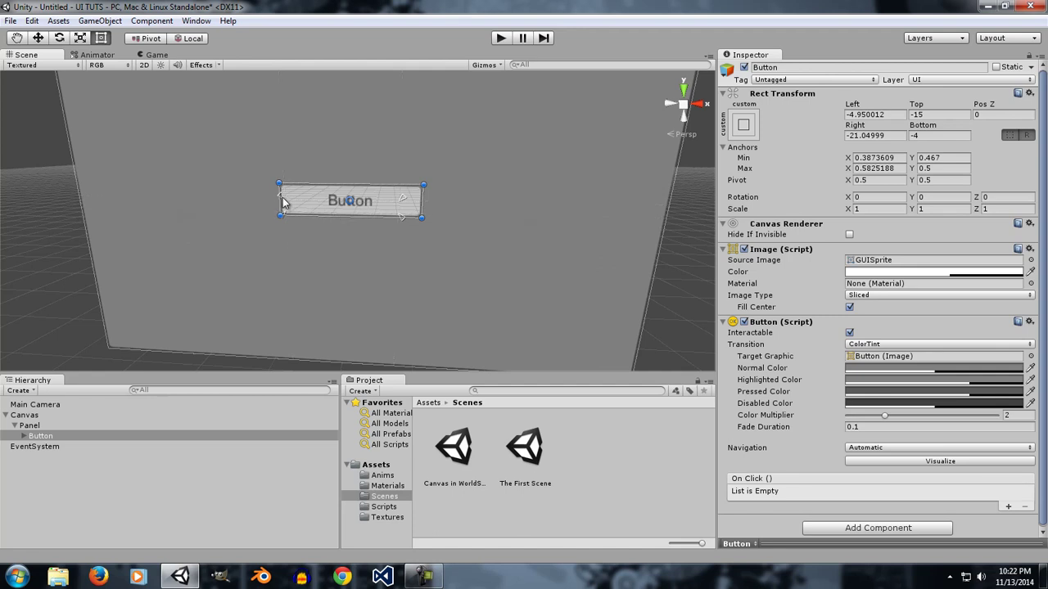
pyautogui.click(849, 160)
pyautogui.moveTo(849, 164)
pyautogui.mouseDown()
pyautogui.moveTo(823, 164)
pyautogui.moveTo(846, 160)
pyautogui.mouseUp()
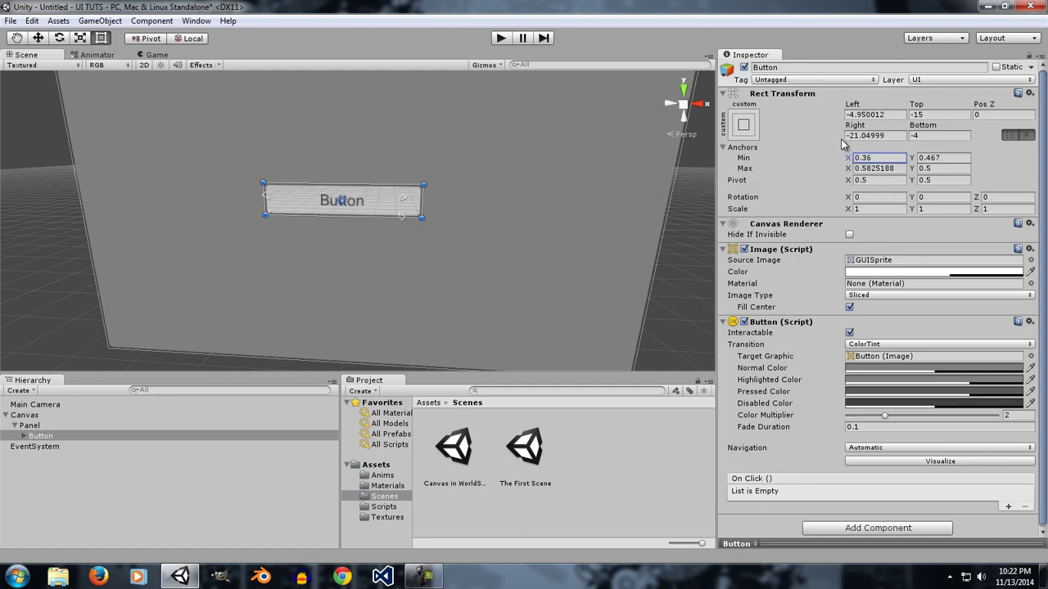
pyautogui.click(849, 182)
pyautogui.moveTo(849, 184)
pyautogui.mouseDown()
pyautogui.moveTo(836, 183)
pyautogui.moveTo(848, 186)
pyautogui.mouseUp()
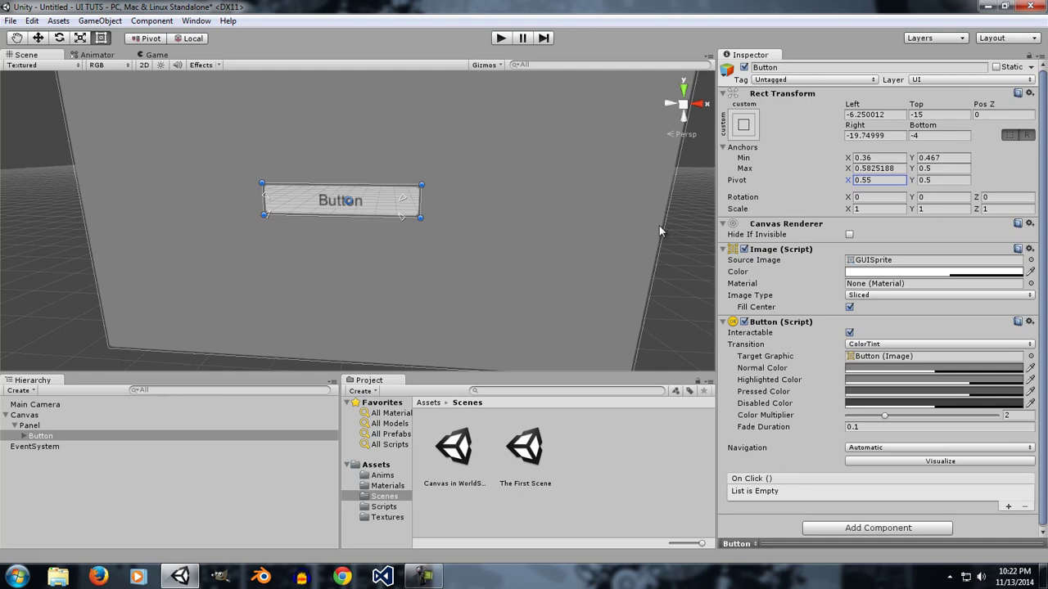
pyautogui.click(1010, 135)
pyautogui.moveTo(403, 199)
pyautogui.mouseDown()
pyautogui.moveTo(415, 196)
pyautogui.moveTo(403, 202)
pyautogui.mouseUp()
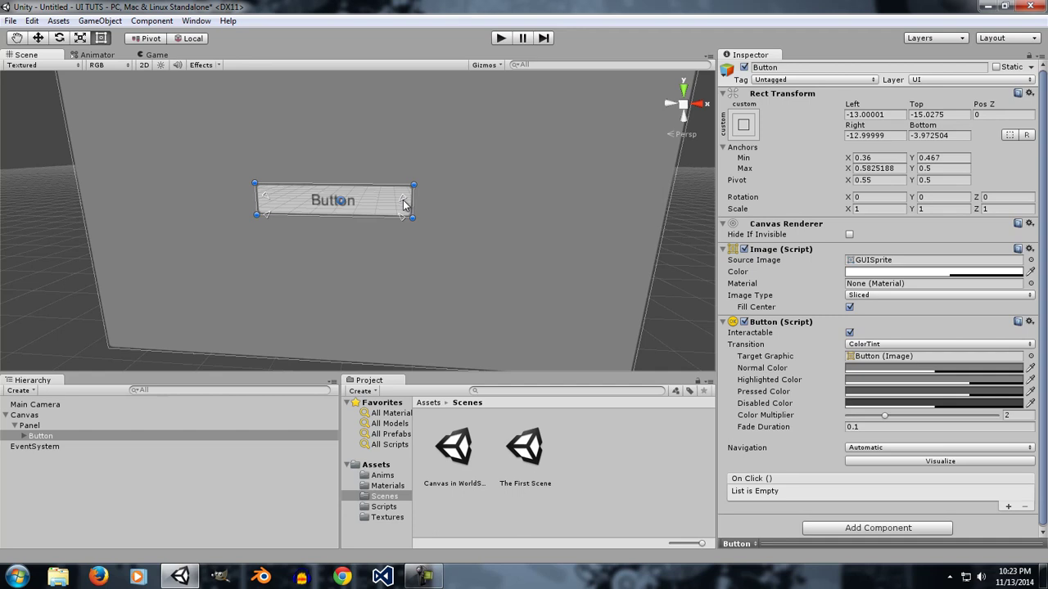
pyautogui.rightClick(24, 436)
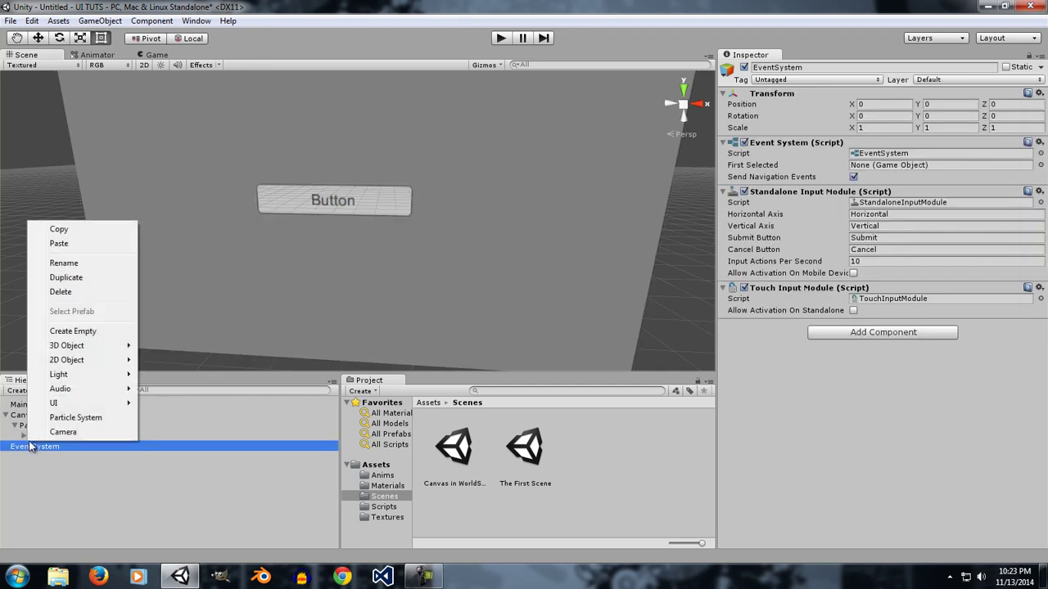
pyautogui.press('Escape')
pyautogui.rightClick(44, 436)
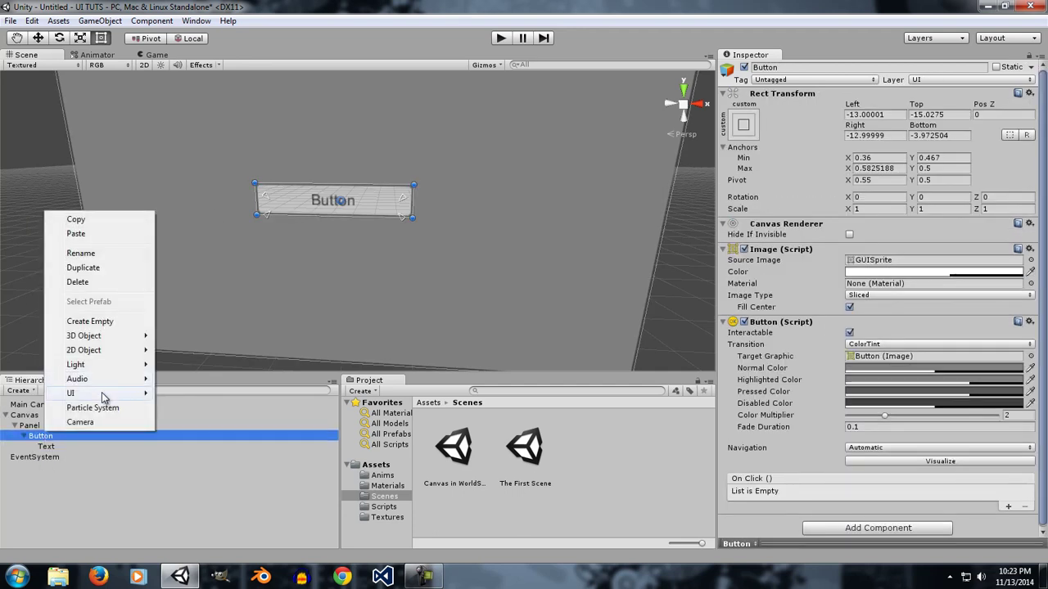
pyautogui.moveTo(102, 392)
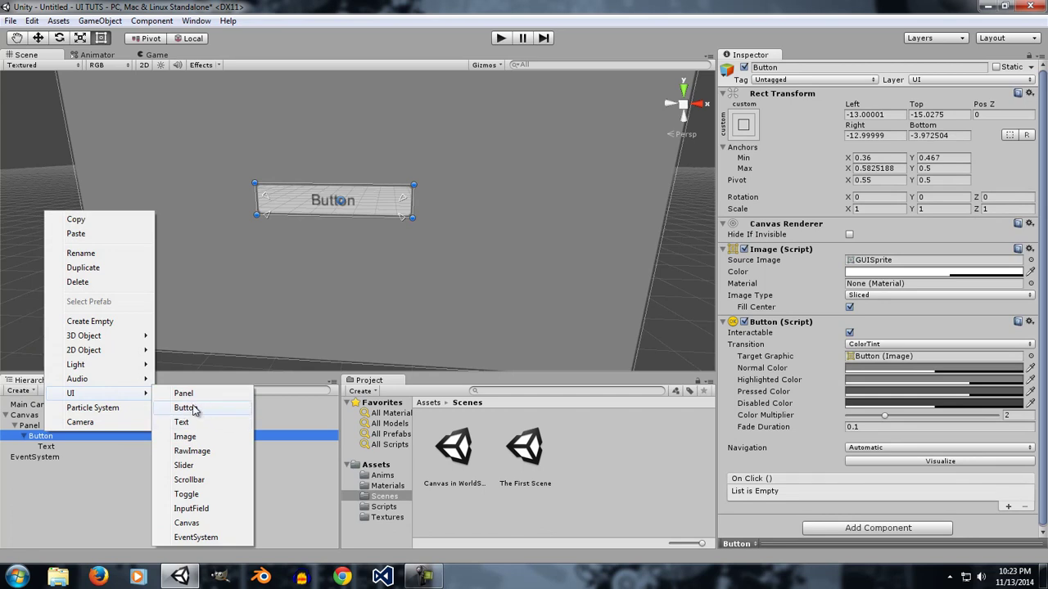
pyautogui.click(68, 482)
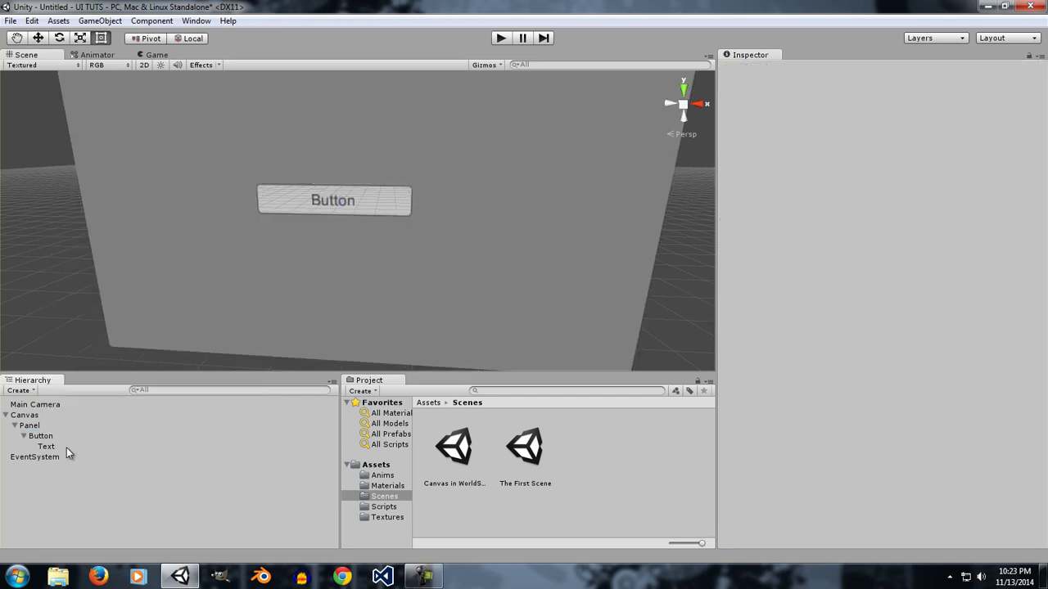
pyautogui.click(57, 439)
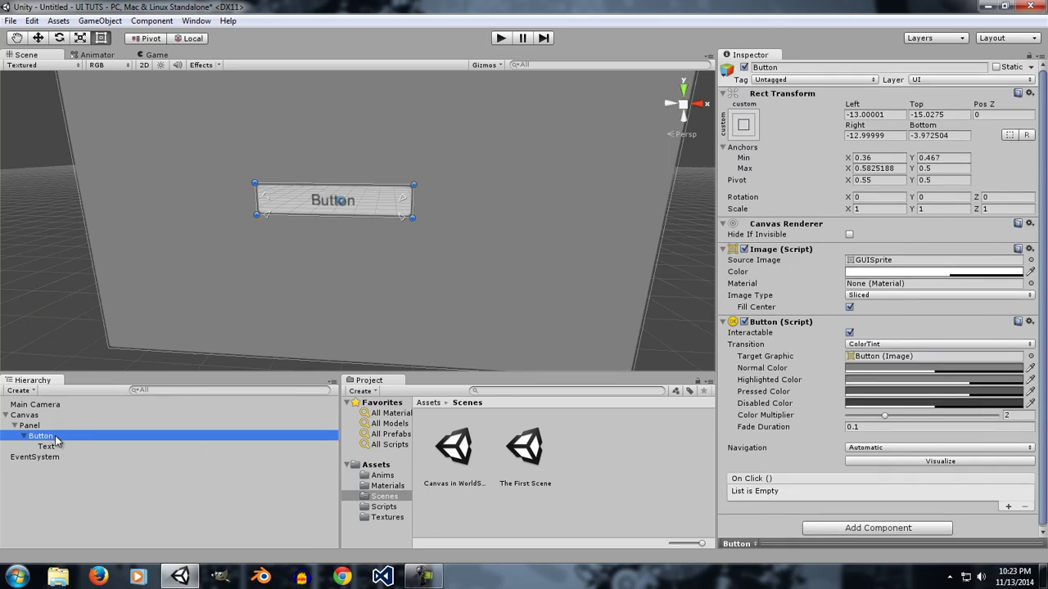
pyautogui.scroll(-5, 262, 232)
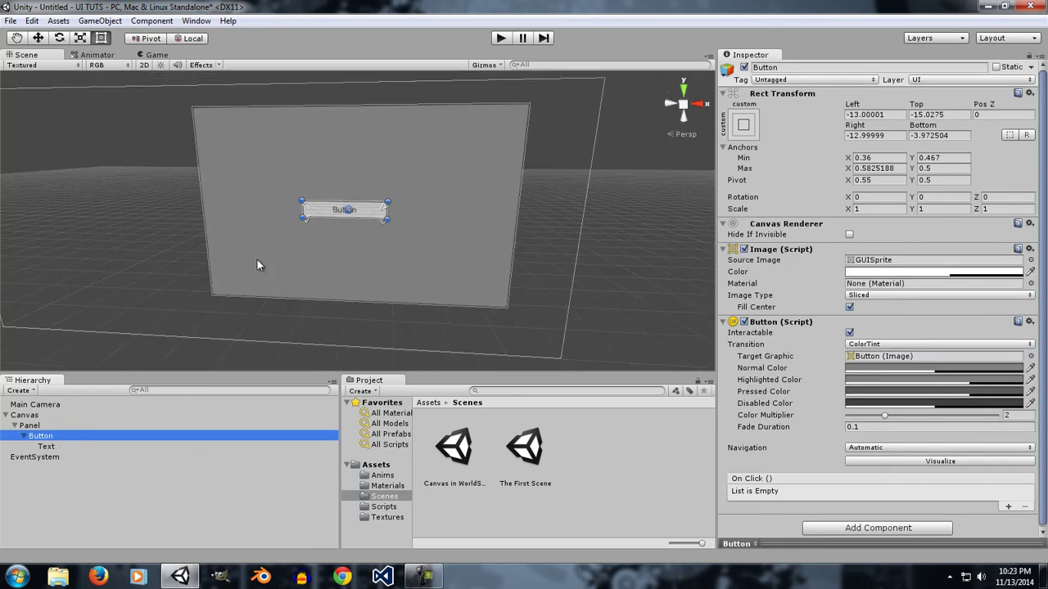